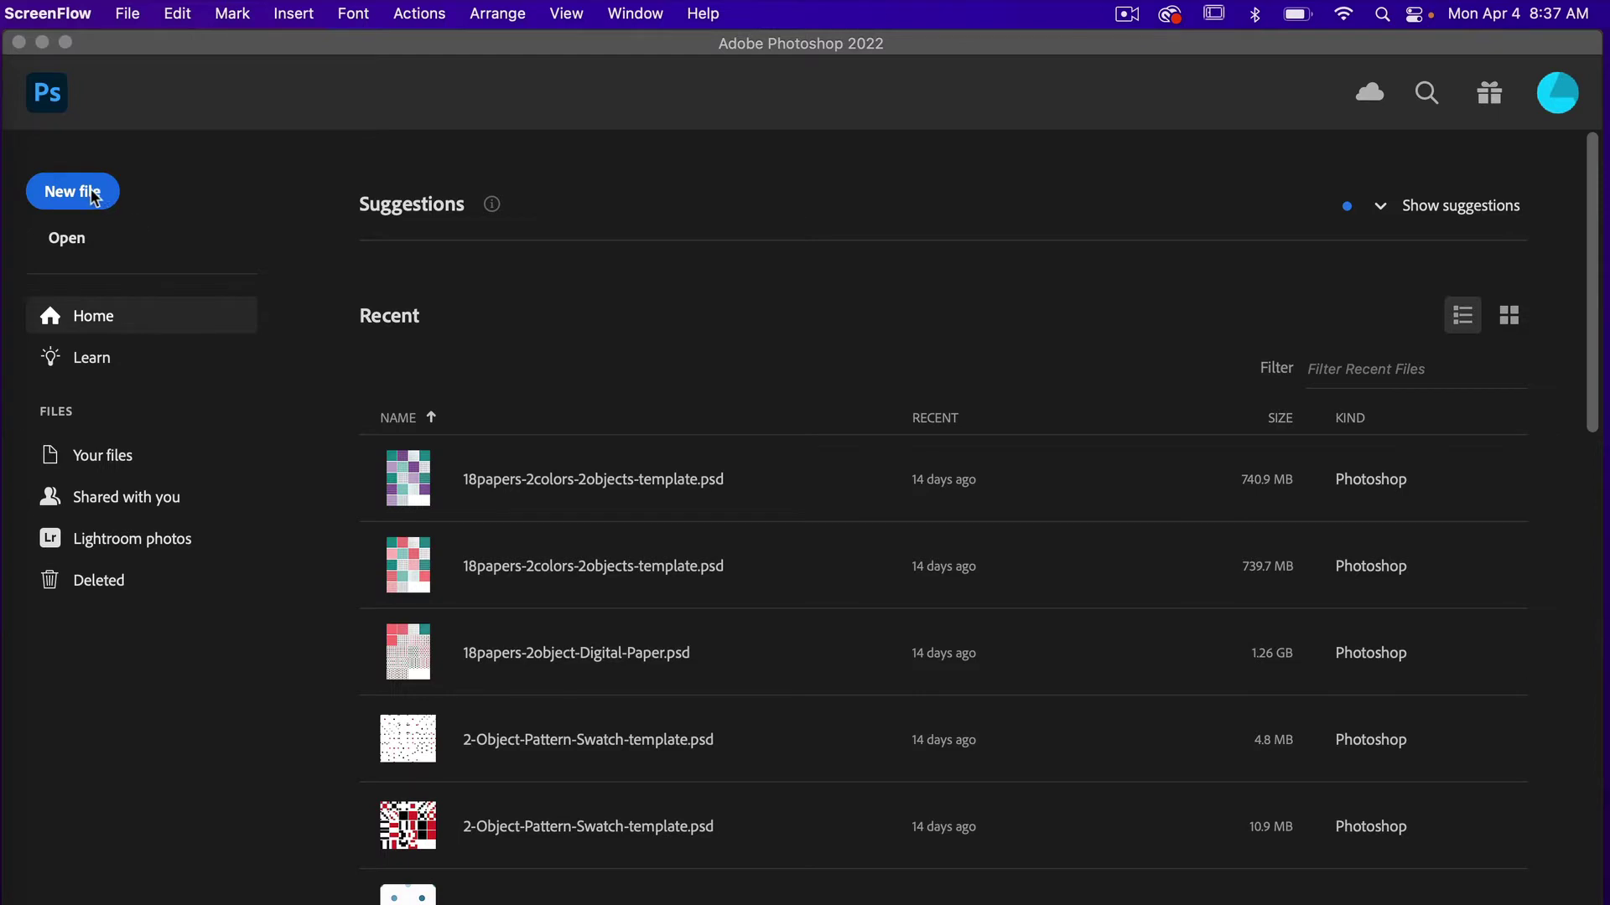
Create a new 1200 x 1200 px document at 300 ppi in RGB Color with transparent background contents.
left_click(94, 195)
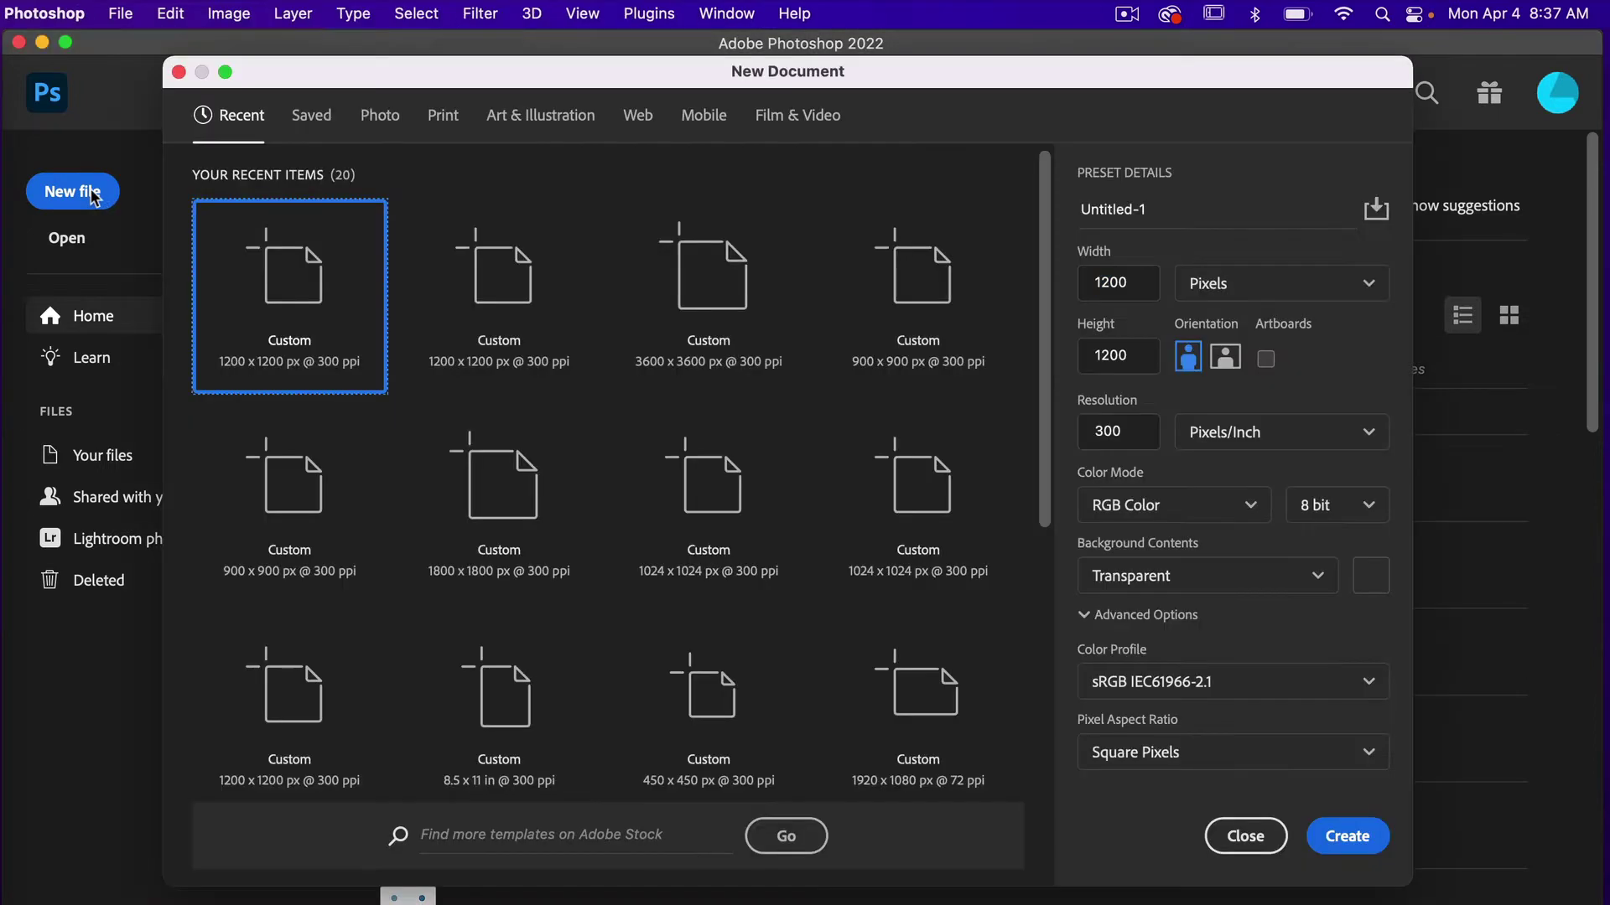
left_click(483, 253)
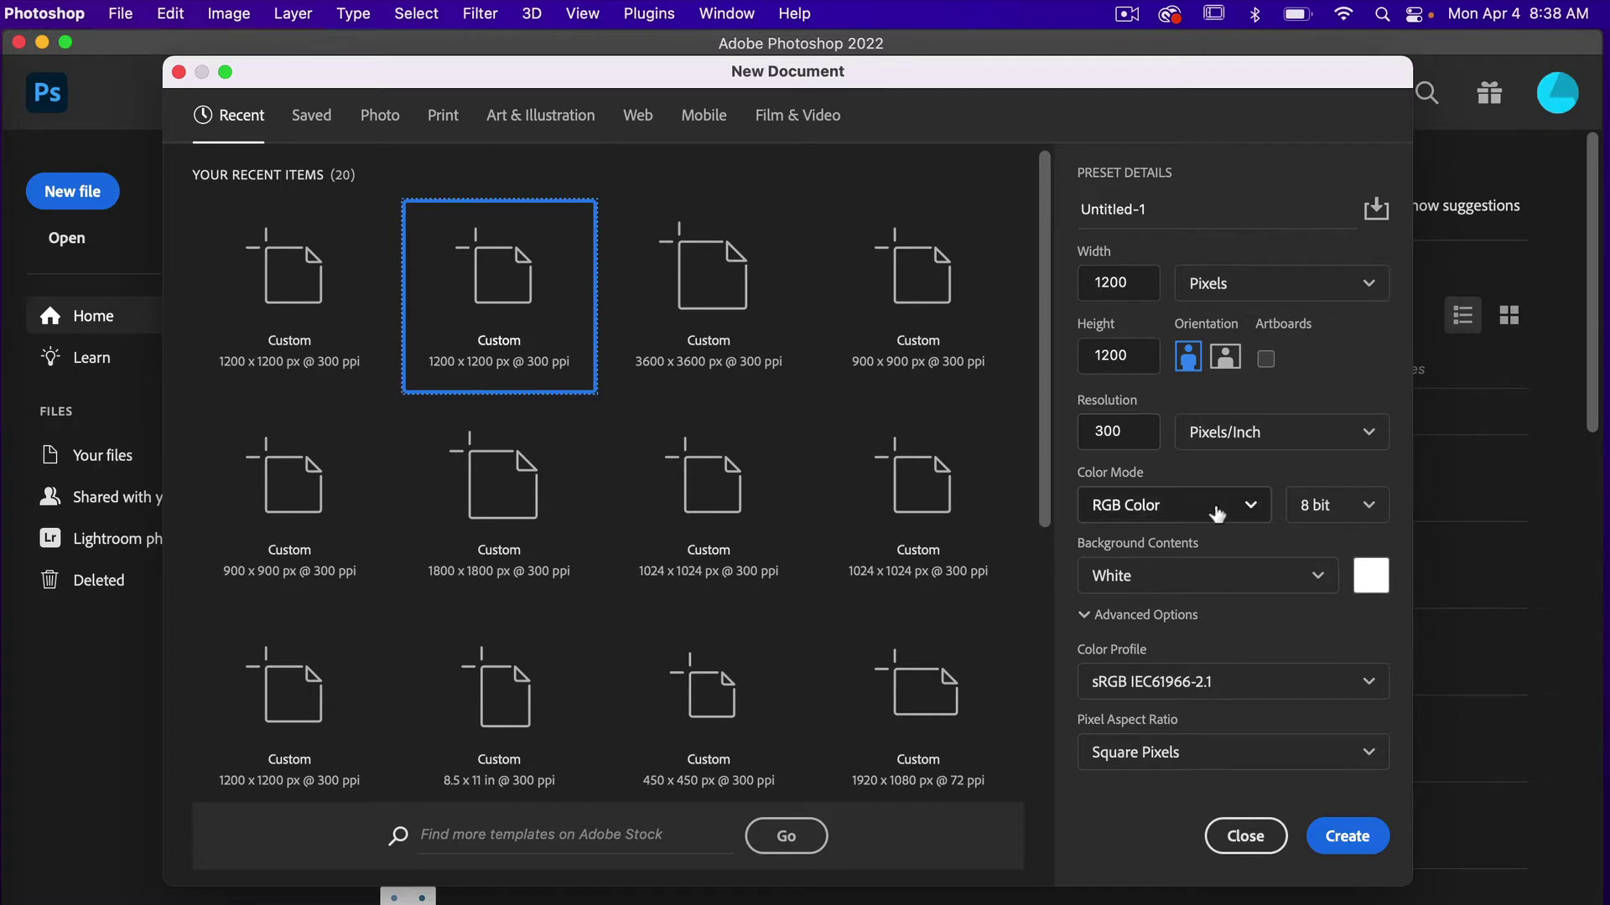
left_click(1262, 578)
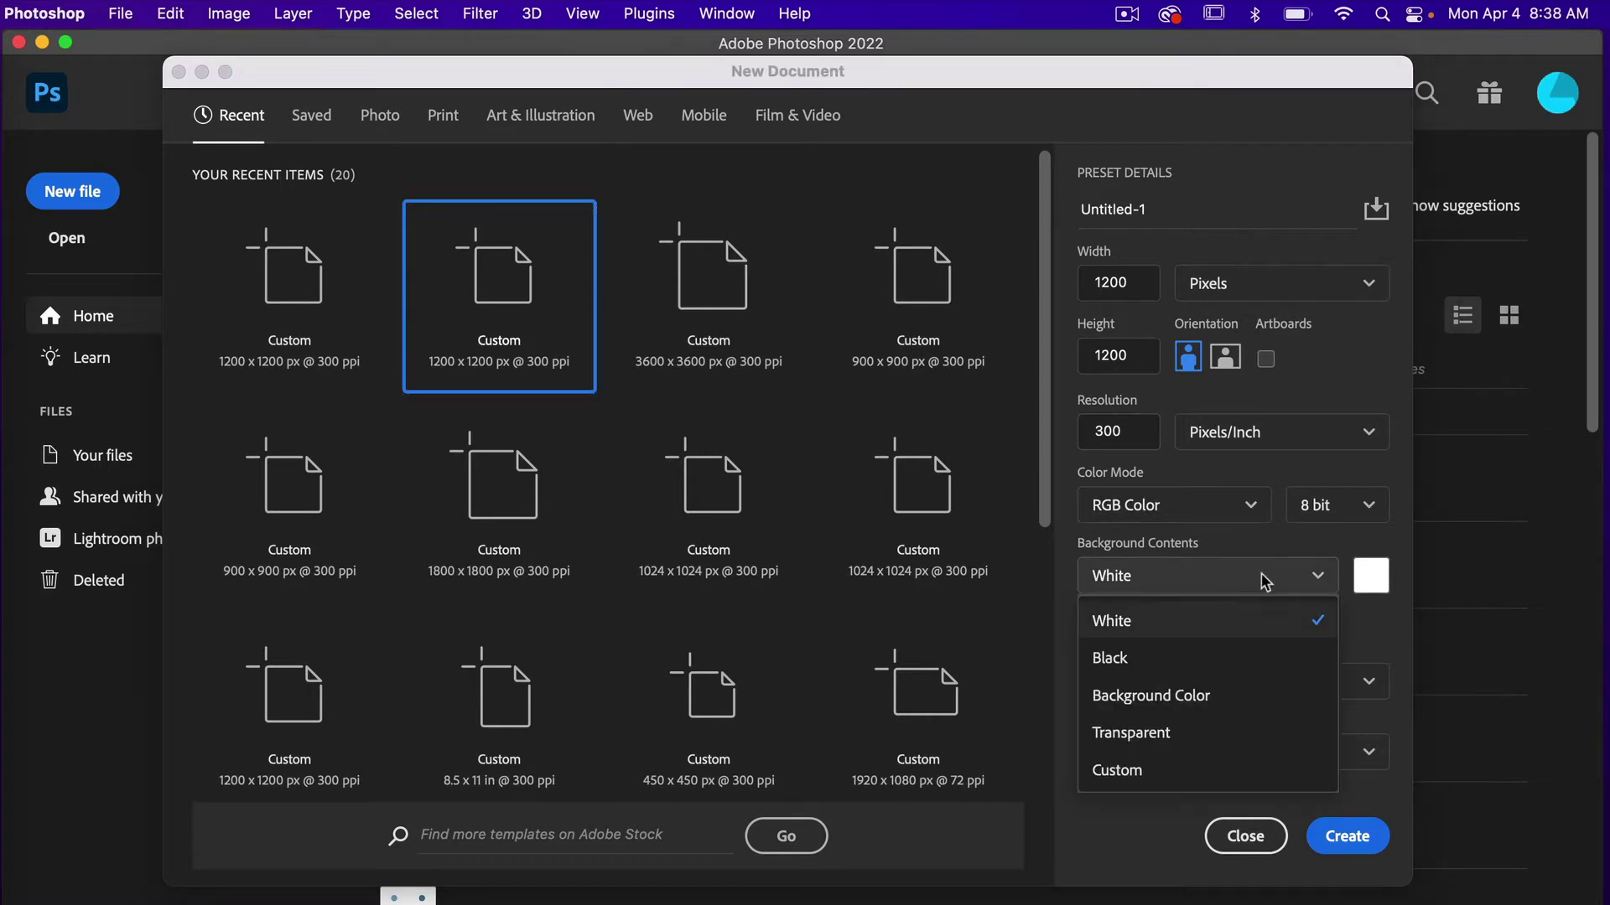
left_click(1185, 729)
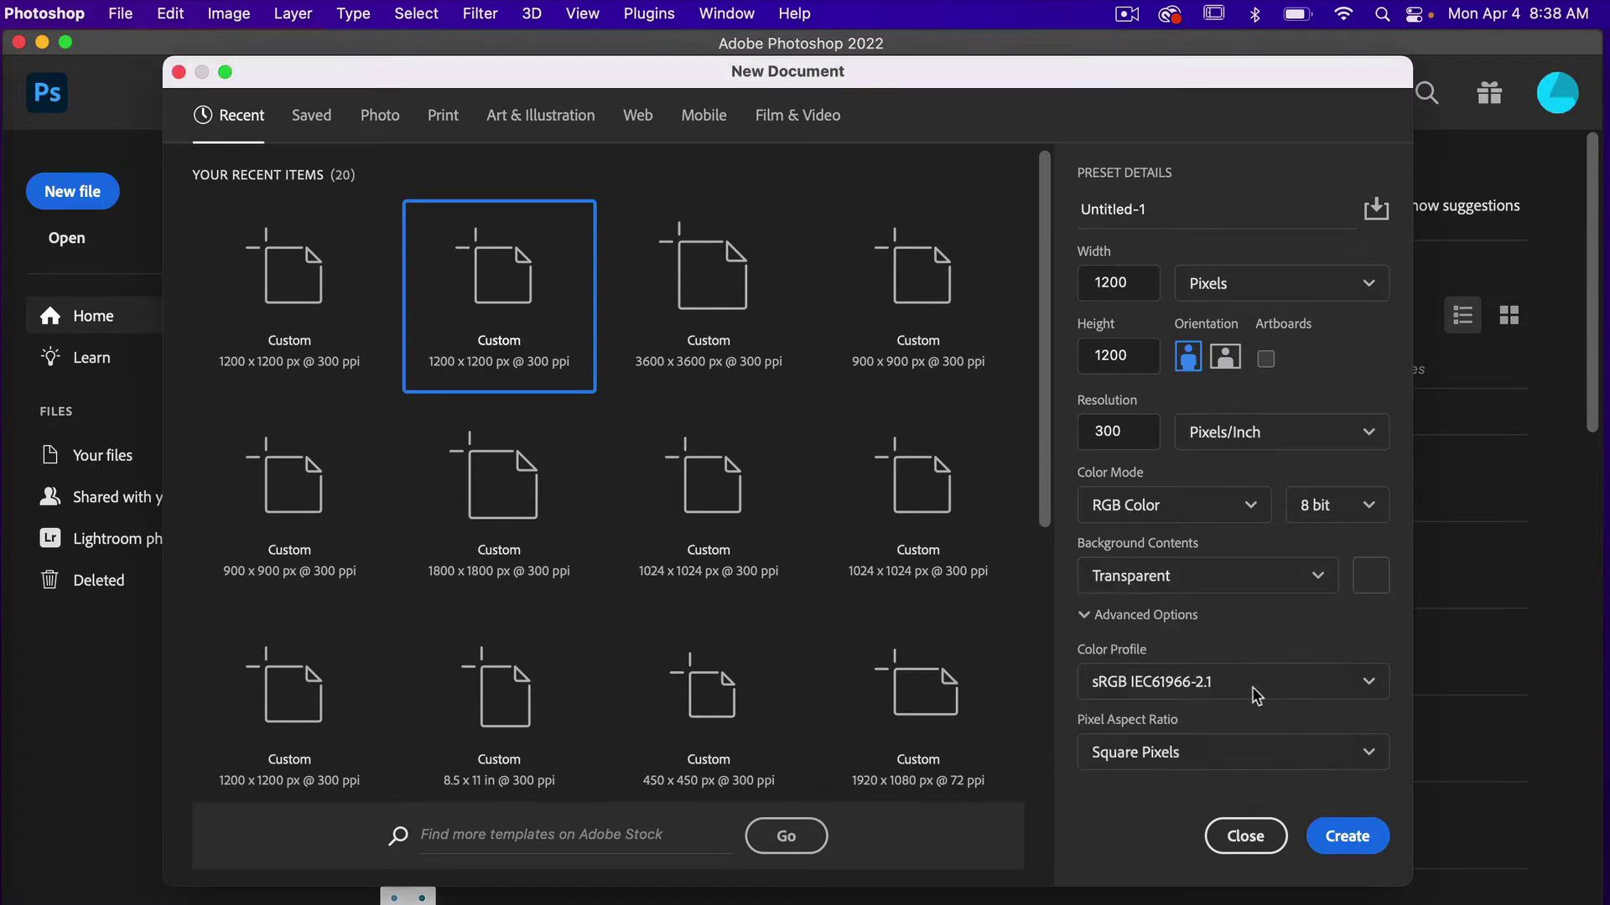
left_click(1347, 837)
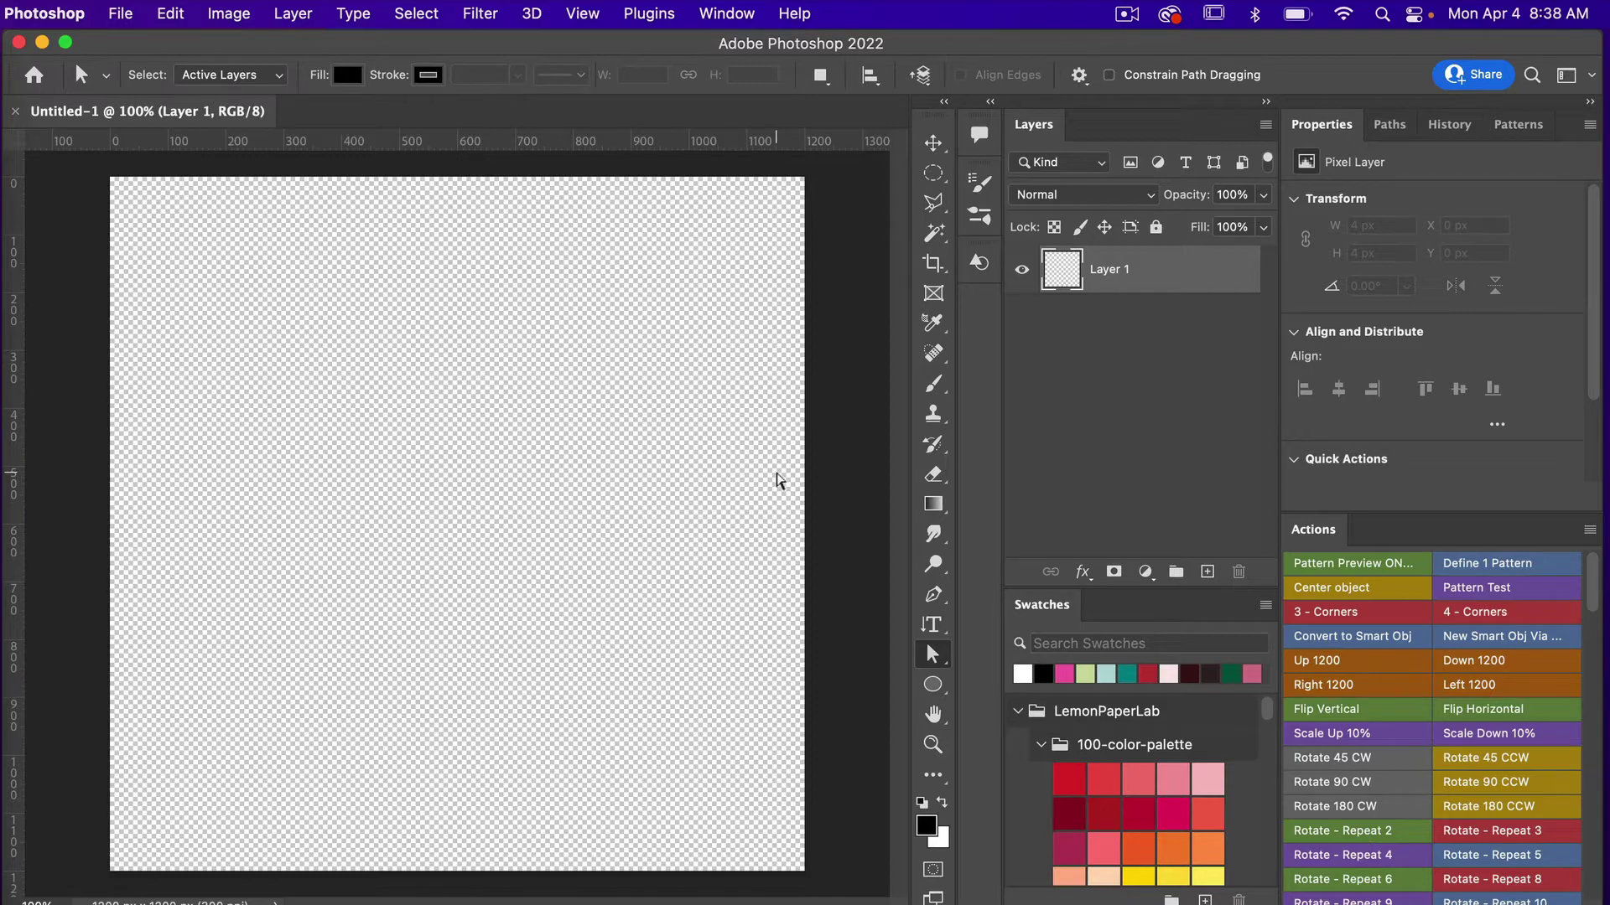
Create a black 1200 x 1200 px rectangle shape with the Rectangle tool.
key("u")
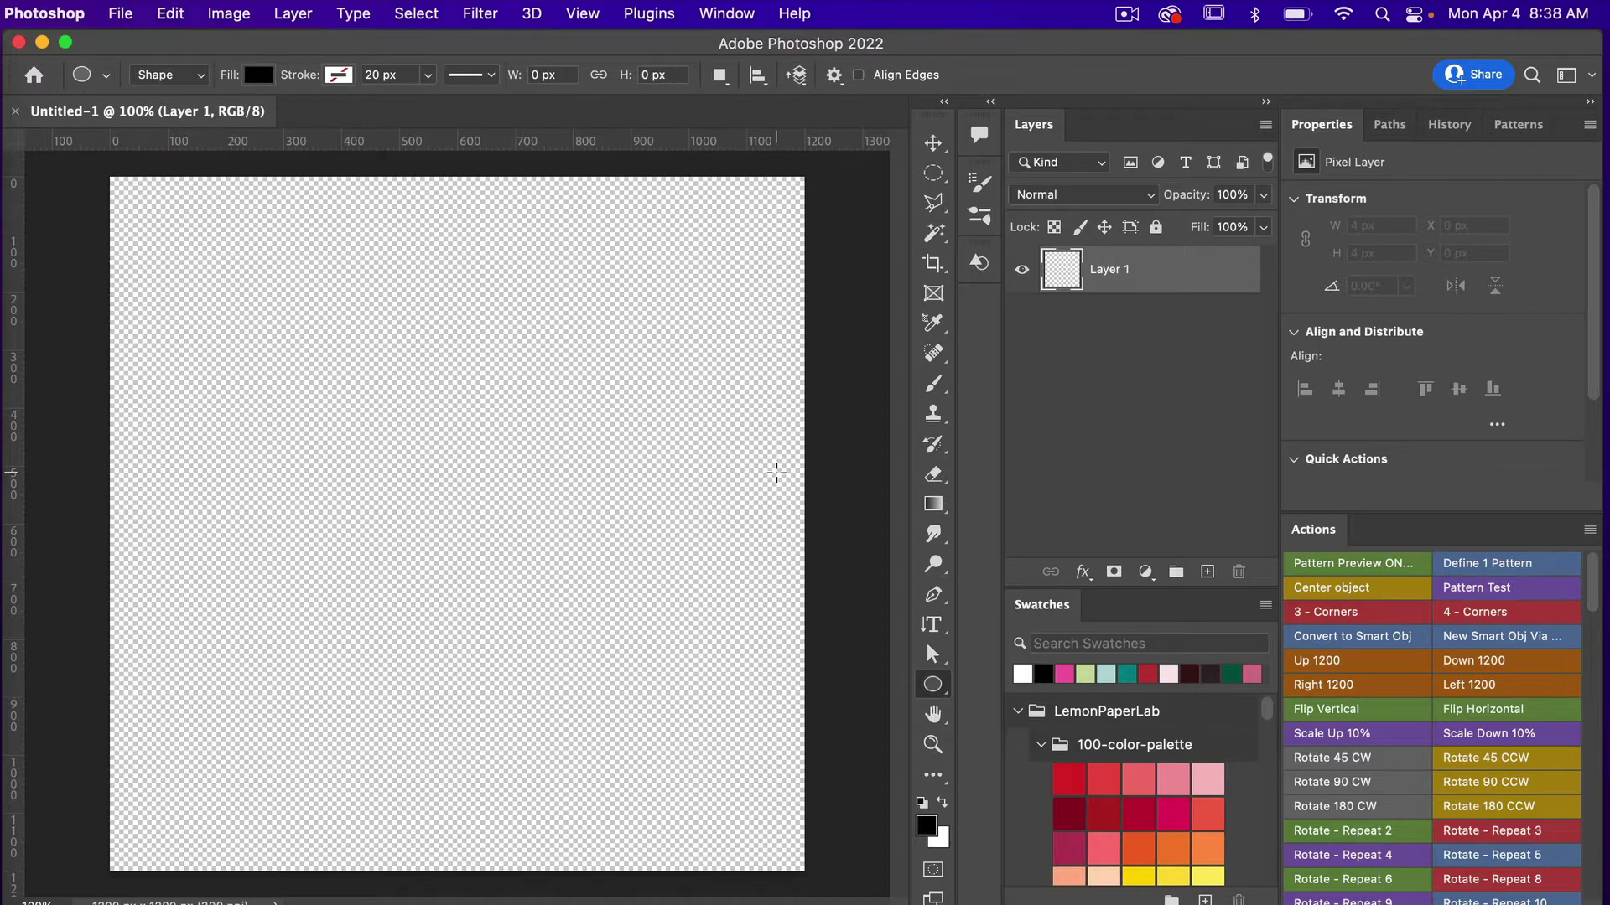
key("shift+u")
key("shift+u")
key("shift+u")
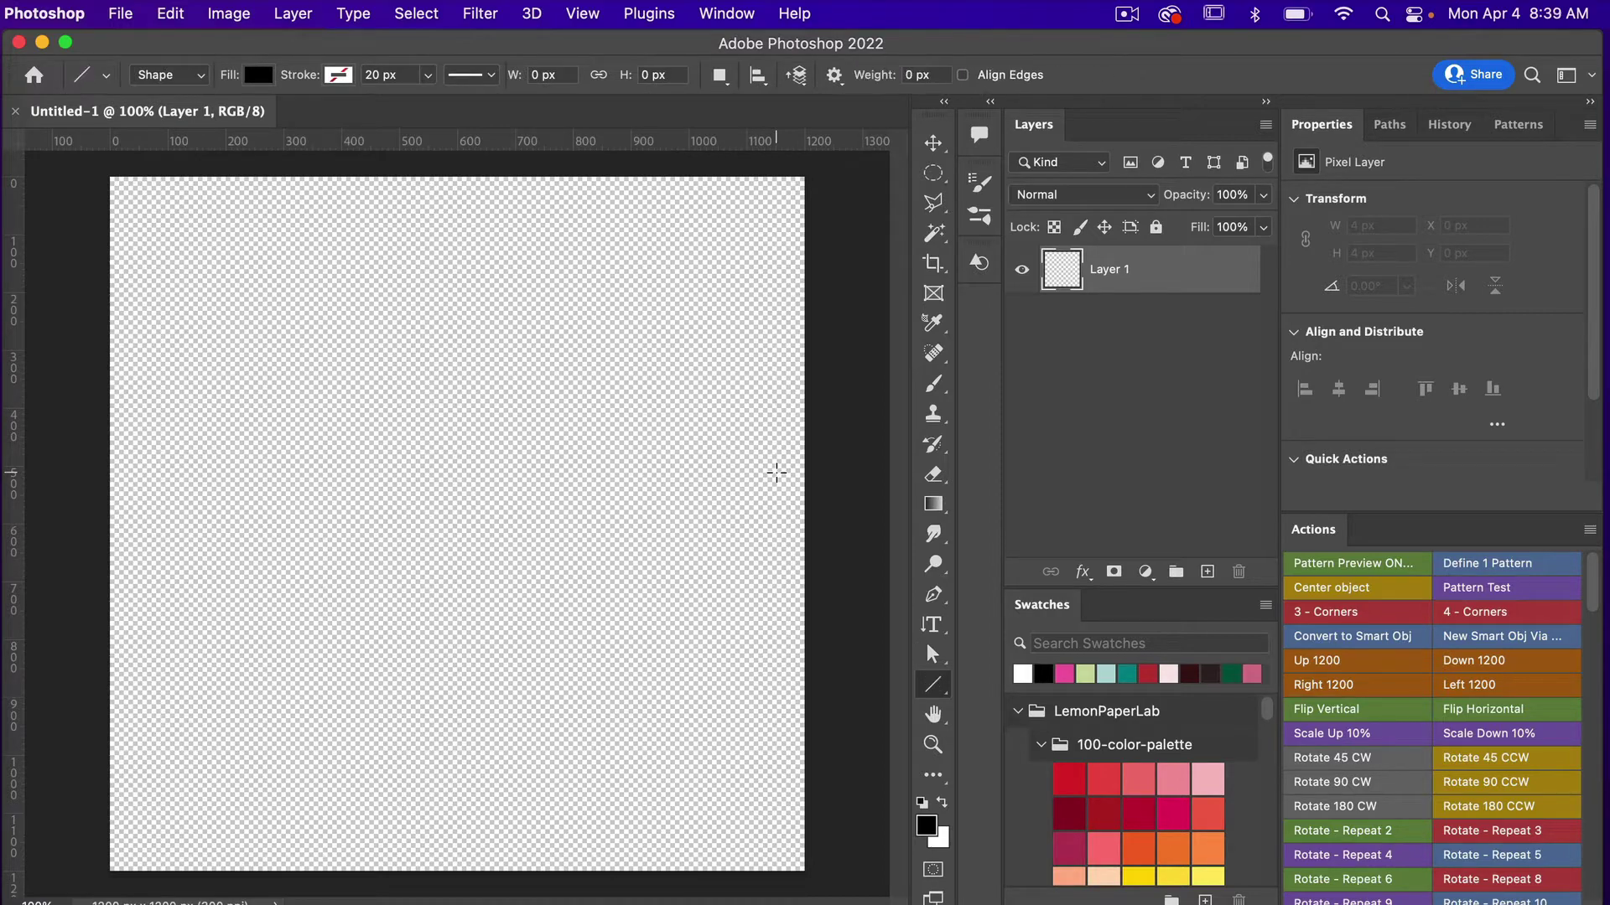
key("shift+u")
key("shift+u")
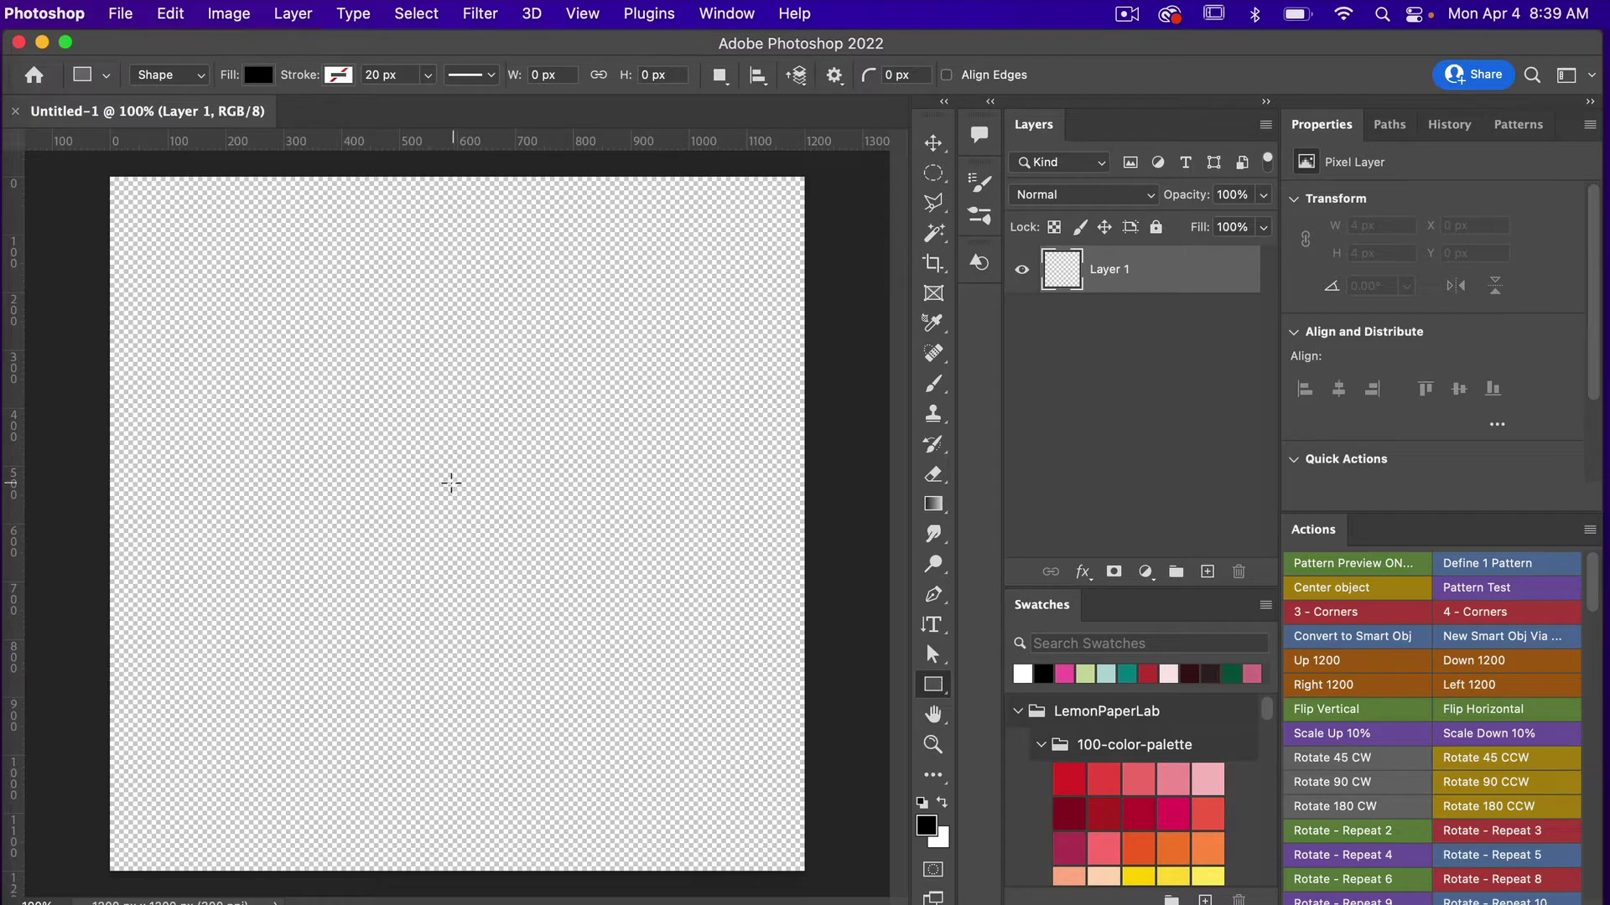
left_click(441, 506)
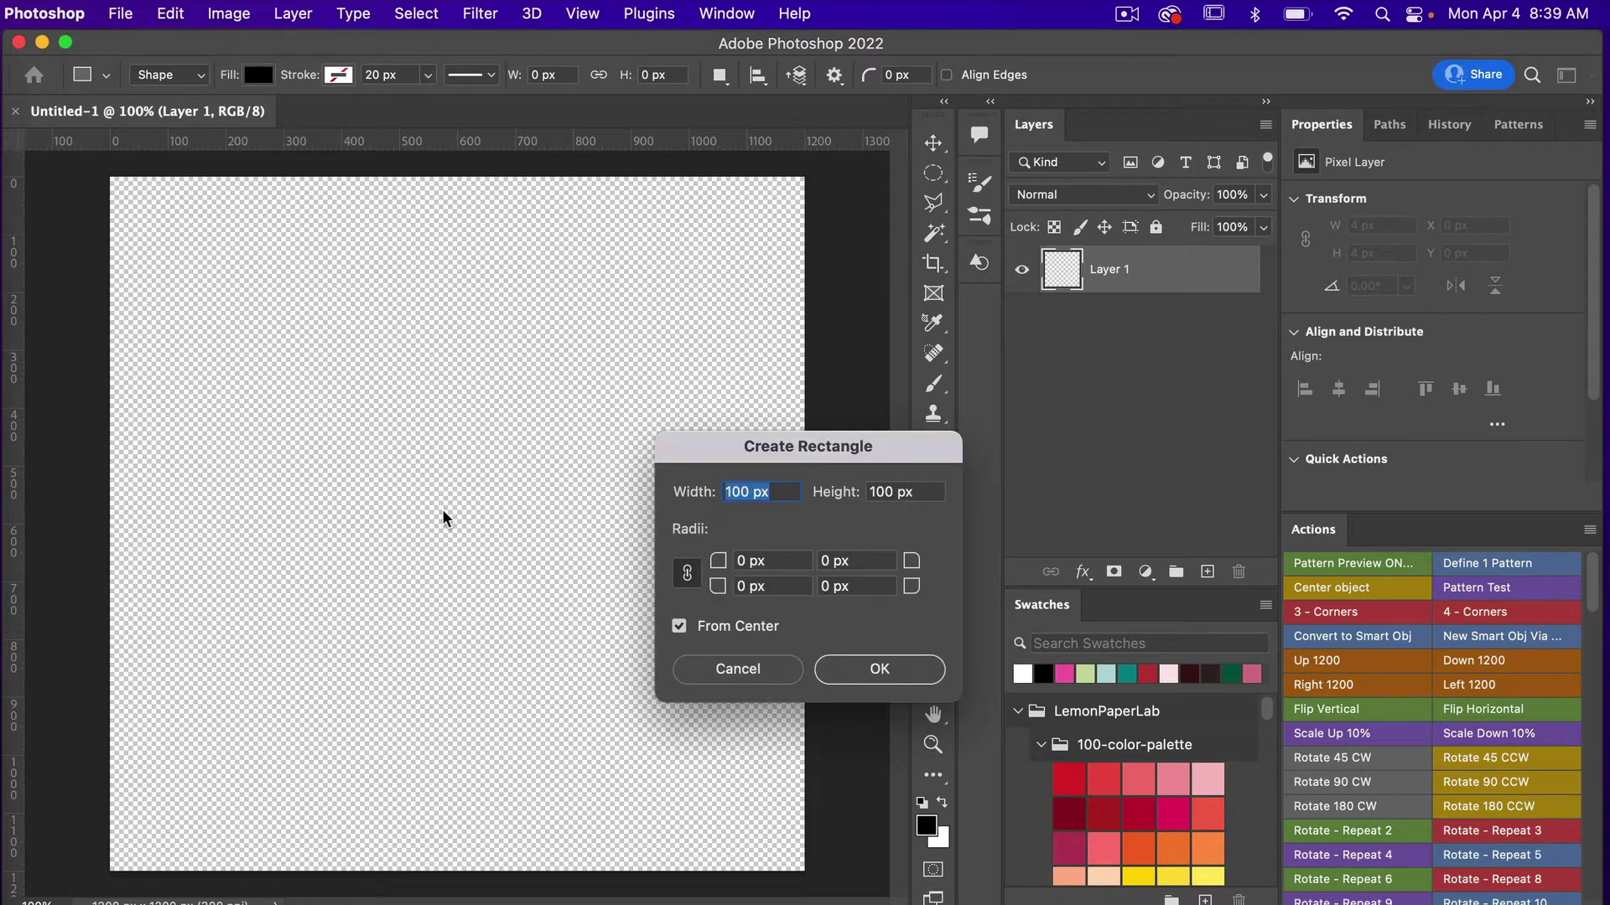
type("120")
key("Tab")
type("120")
left_click(887, 673)
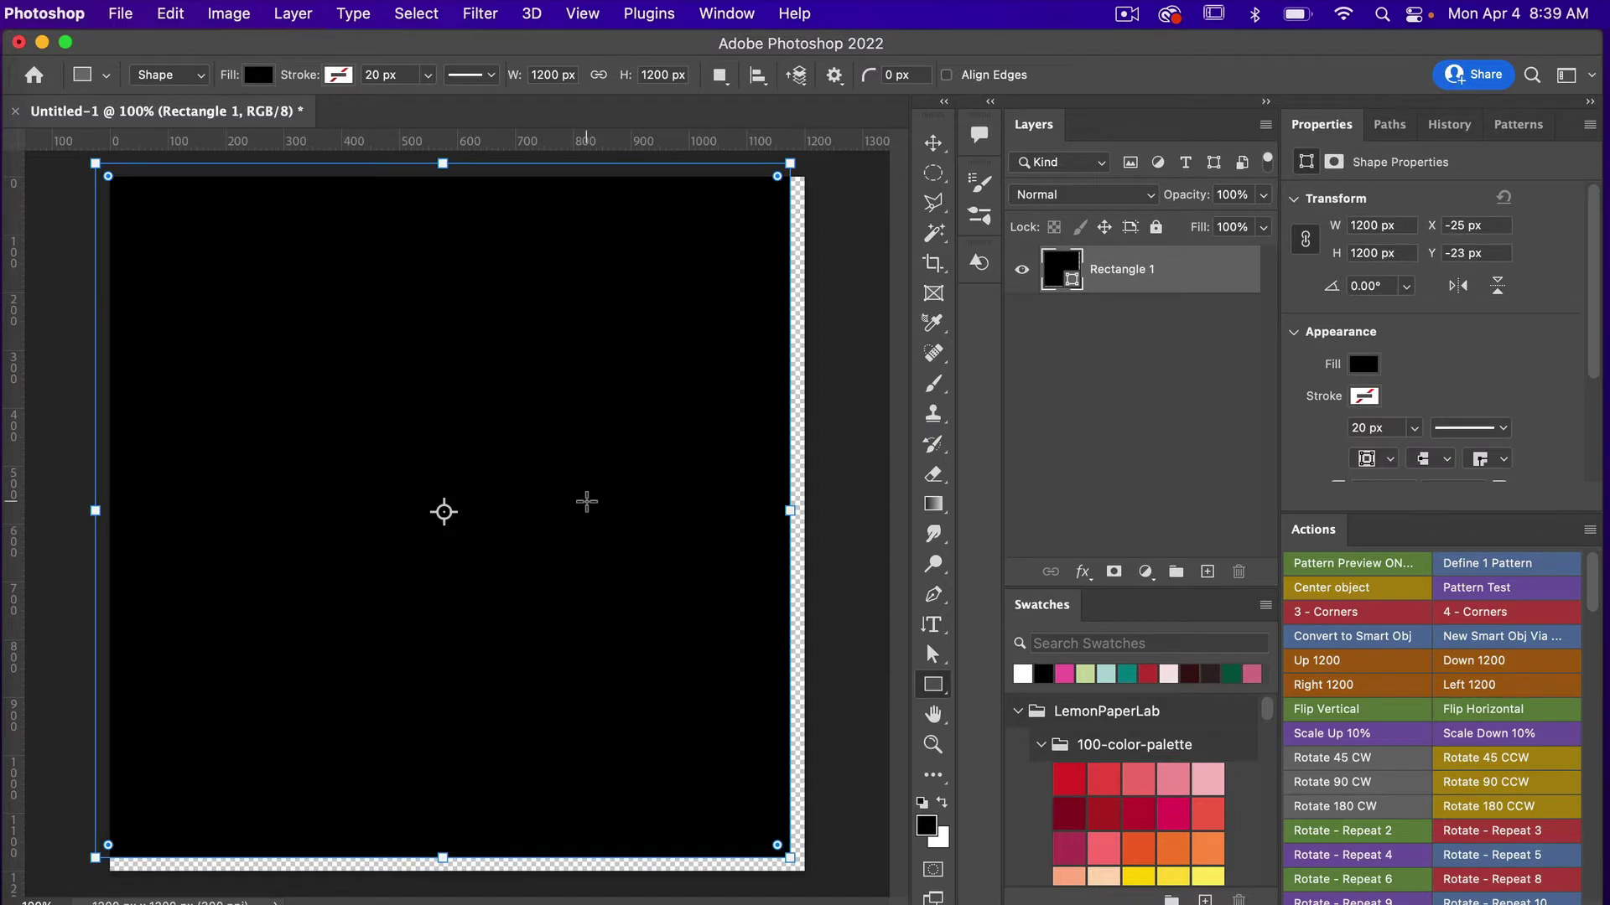
Move the rectangle so it covers the canvas exactly at X 0, Y 0, and convert its layer to a smart object.
key("v")
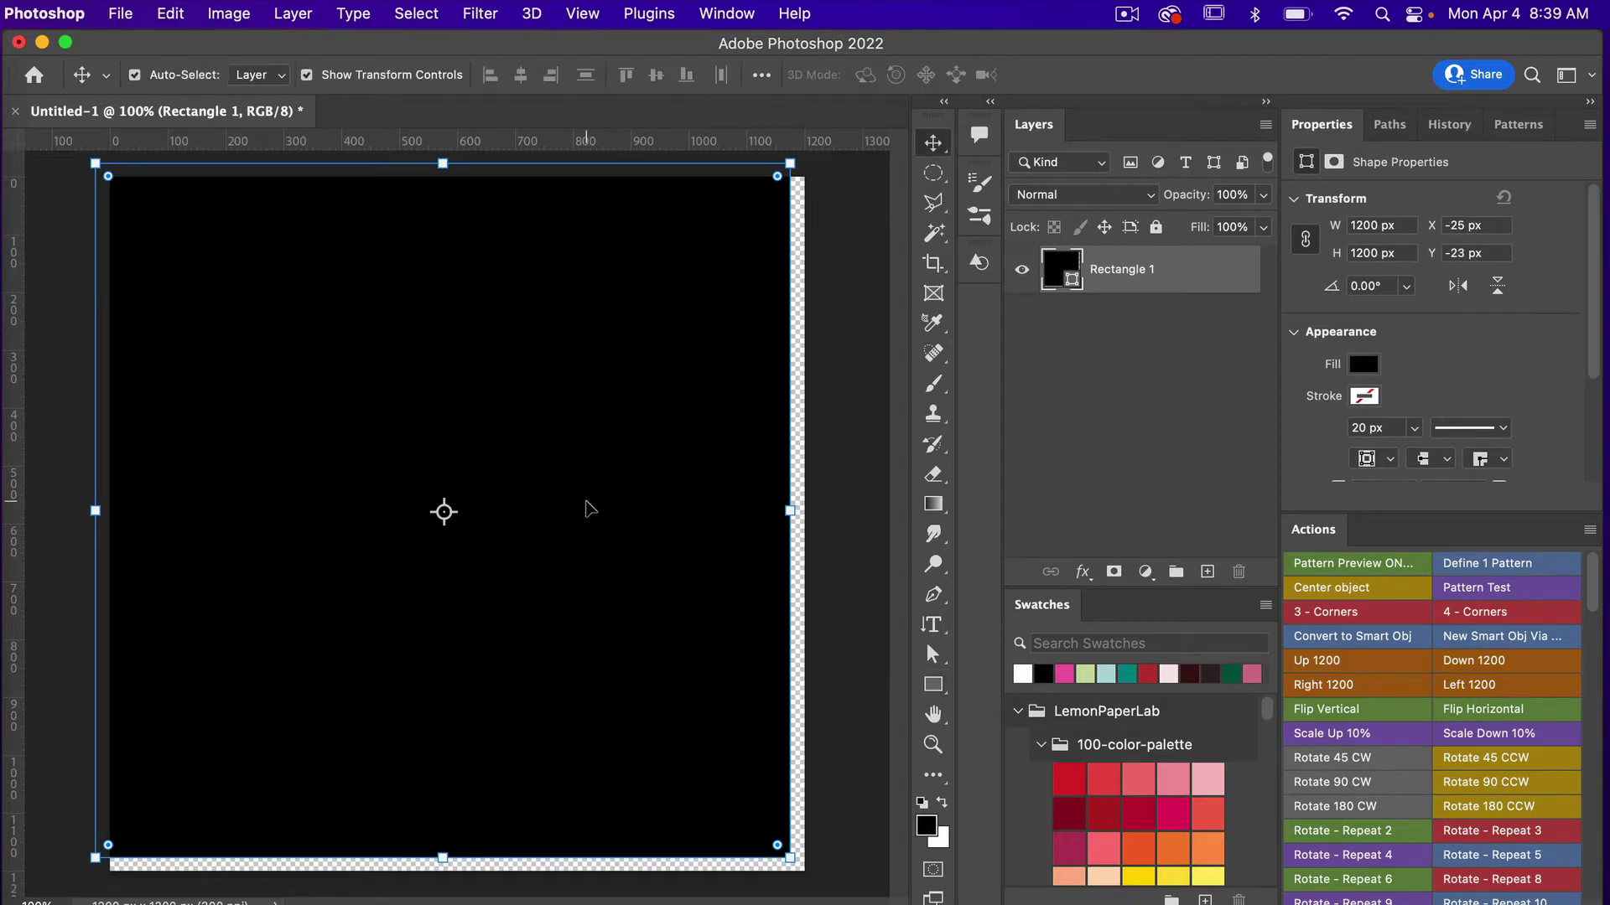
left_click_drag(587, 503, 608, 527)
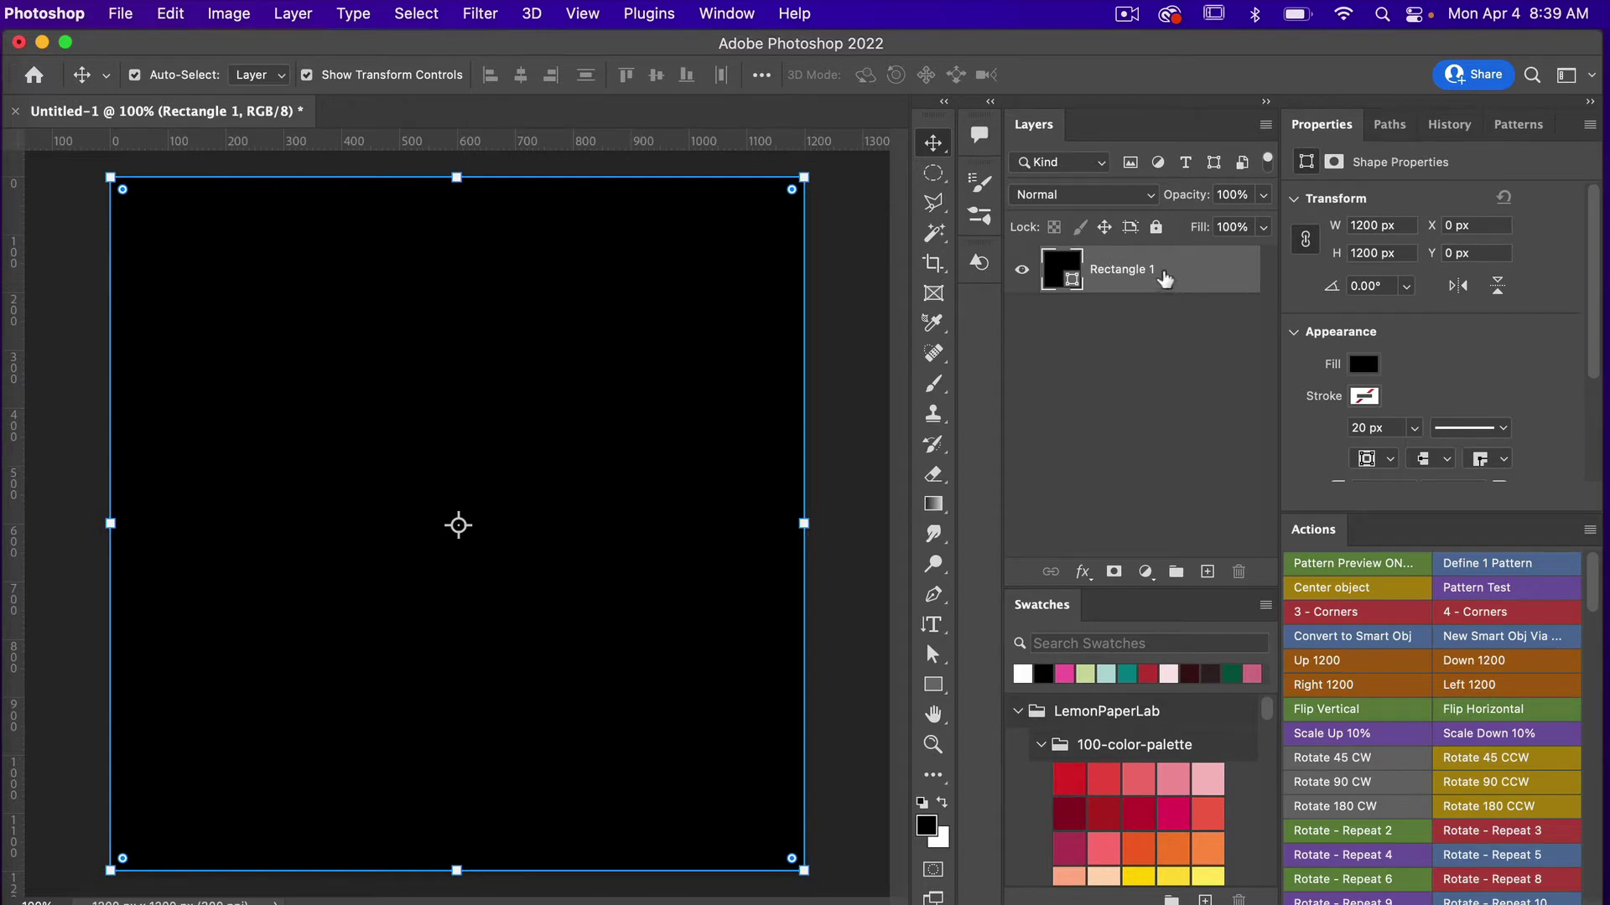
right_click(1163, 274)
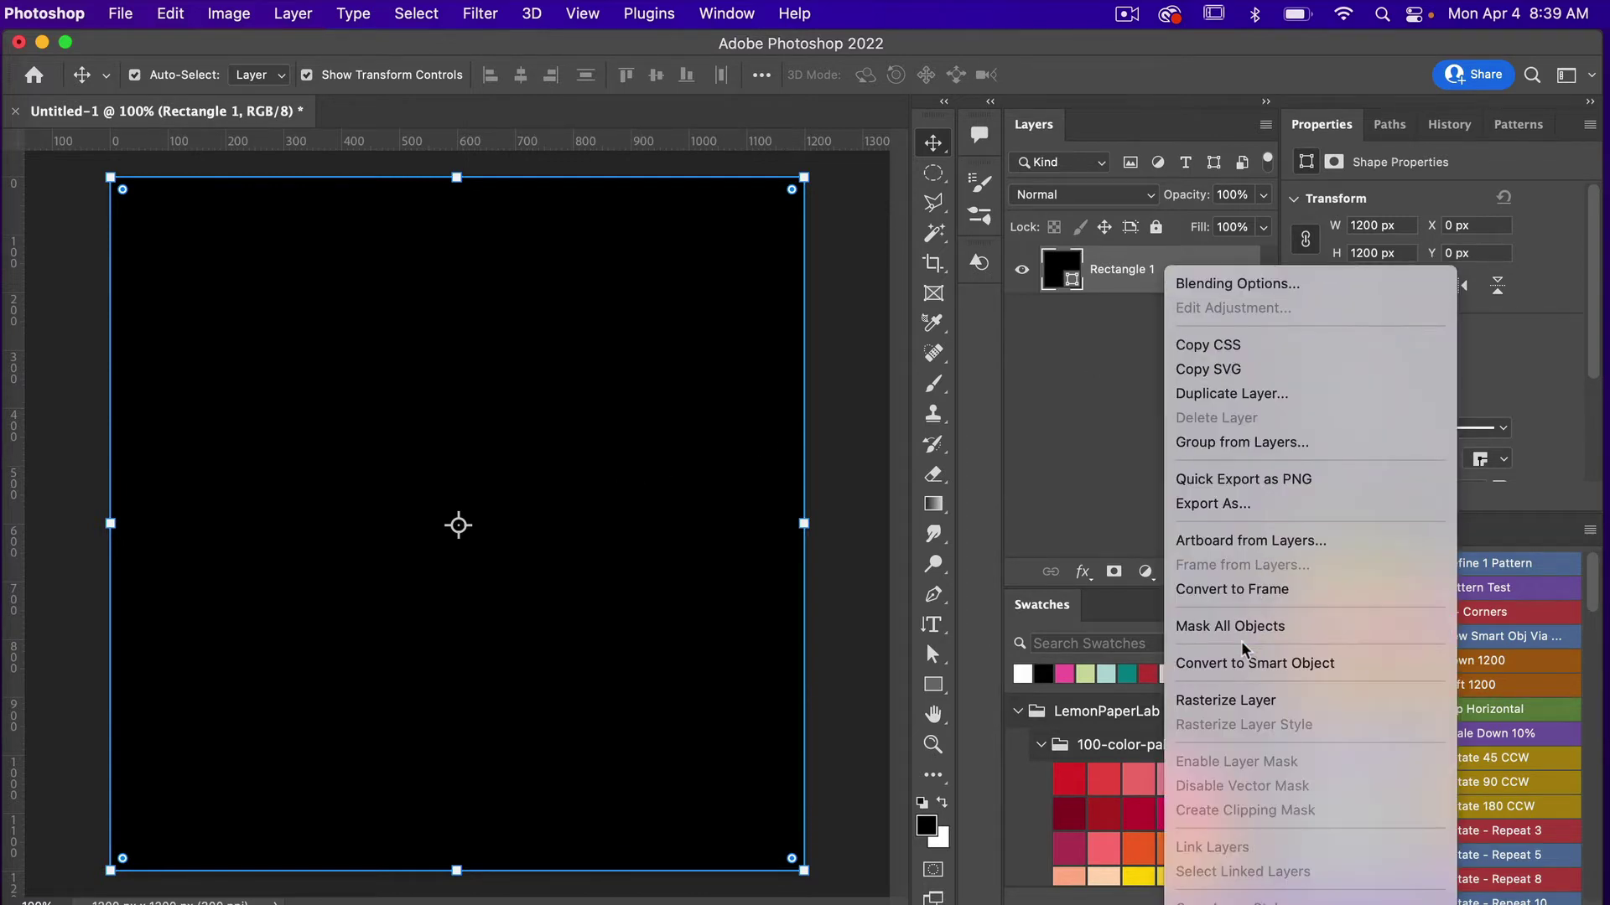
left_click(1232, 663)
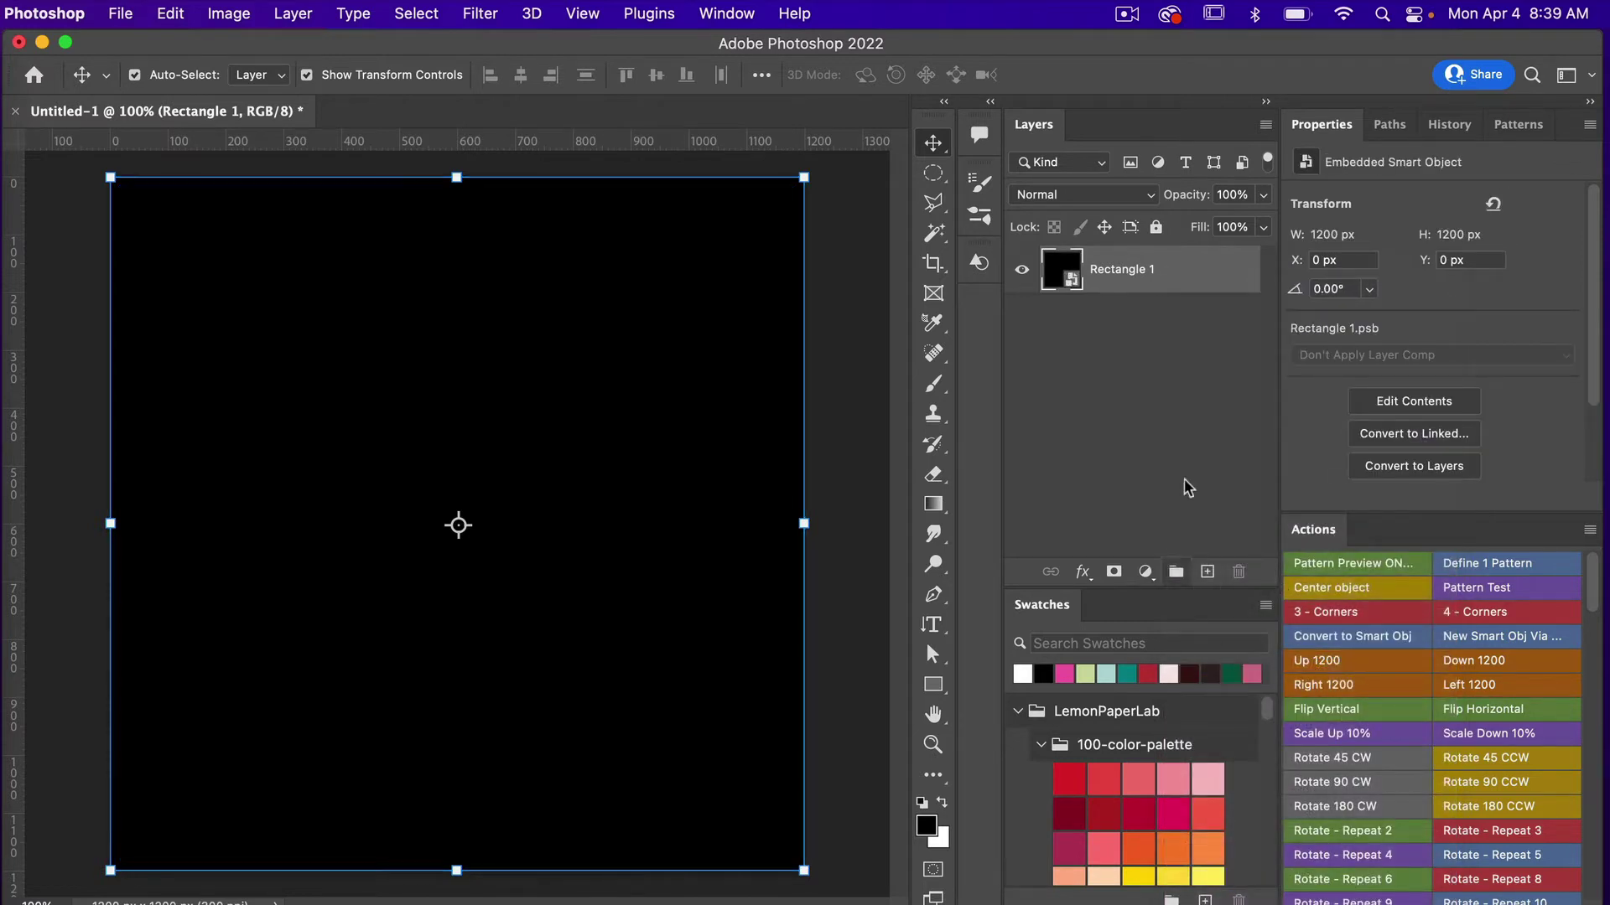
Open the smart object's contents, hide the Rectangle 1 layer, and add a new empty layer above it.
double_click(1073, 283)
left_click(1021, 269)
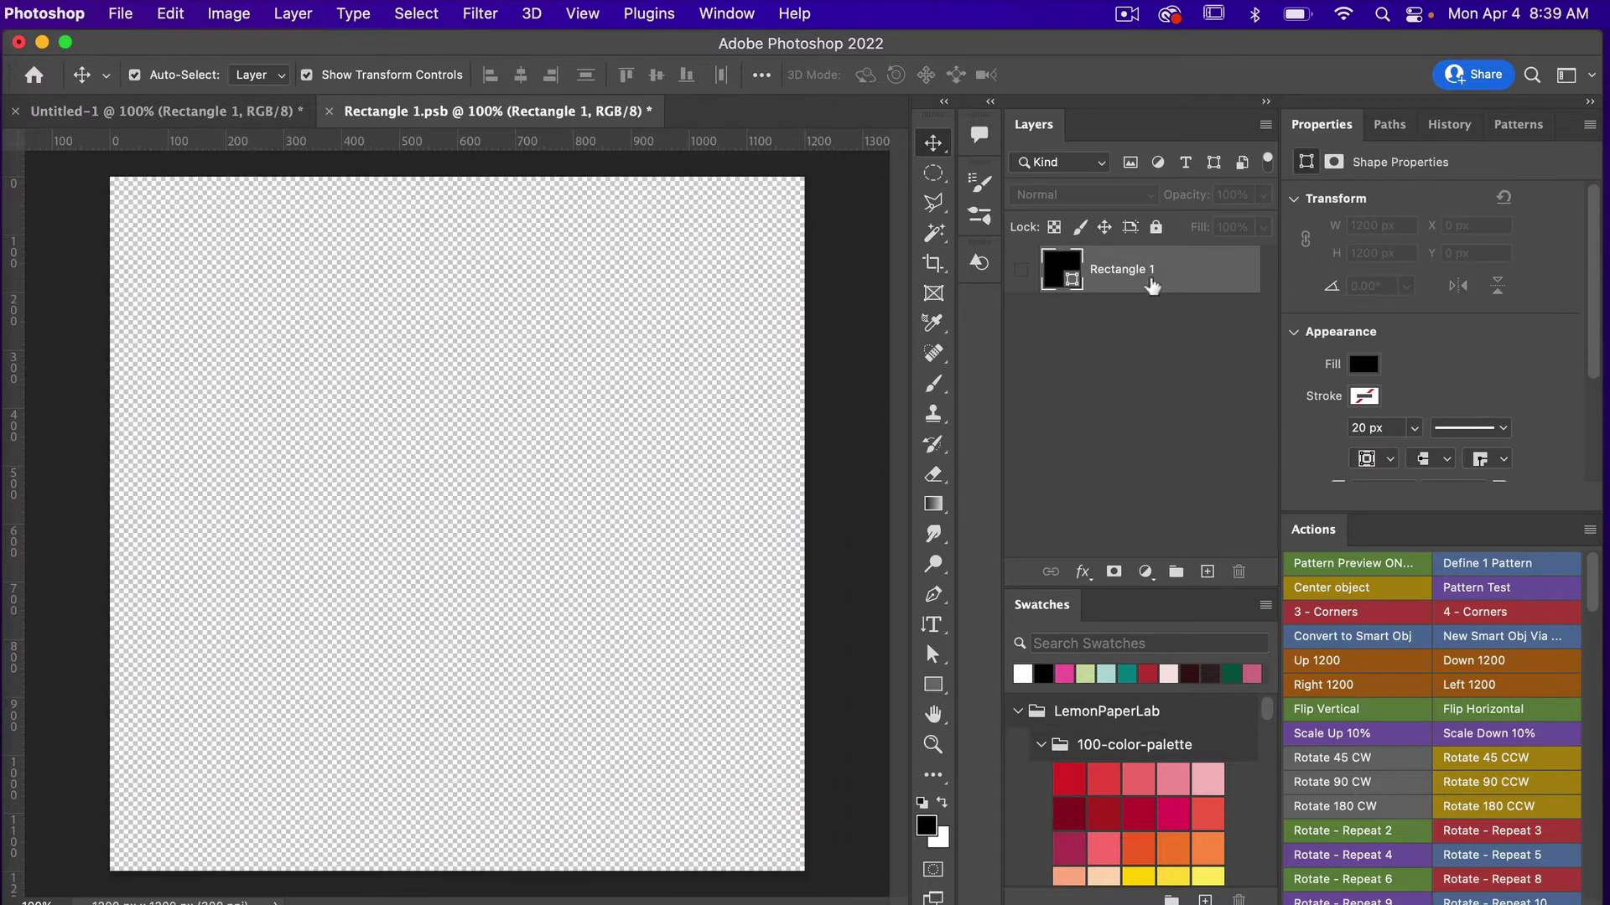
left_click(1207, 572)
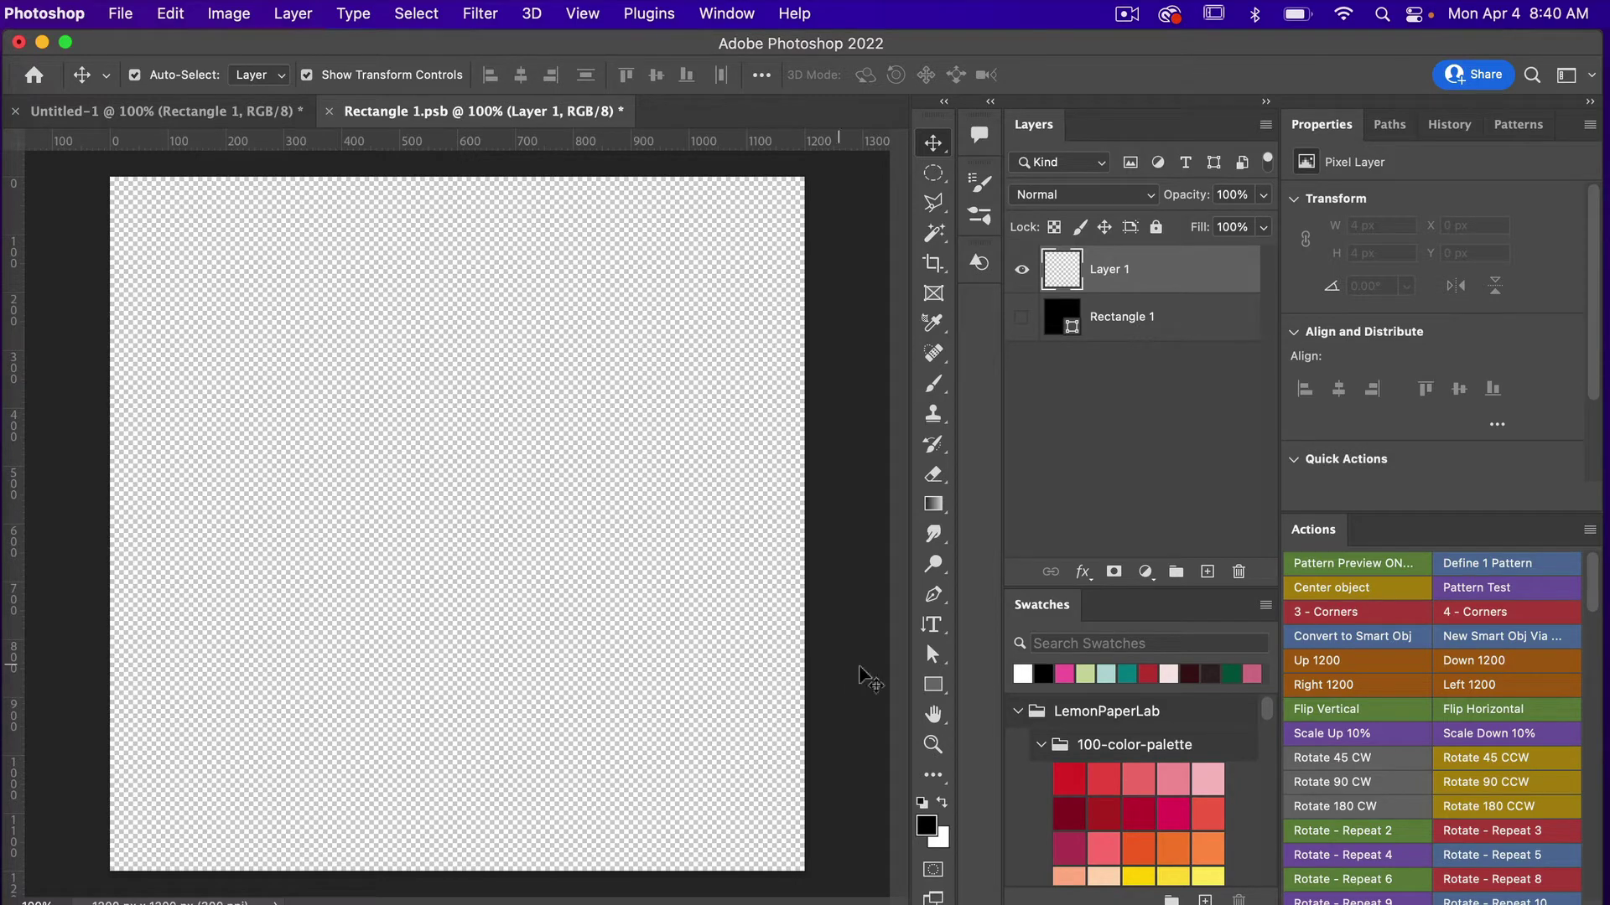
Draw a black rectangle about 837 x 487 px on the new layer and move it to the middle of the canvas.
left_click(932, 684)
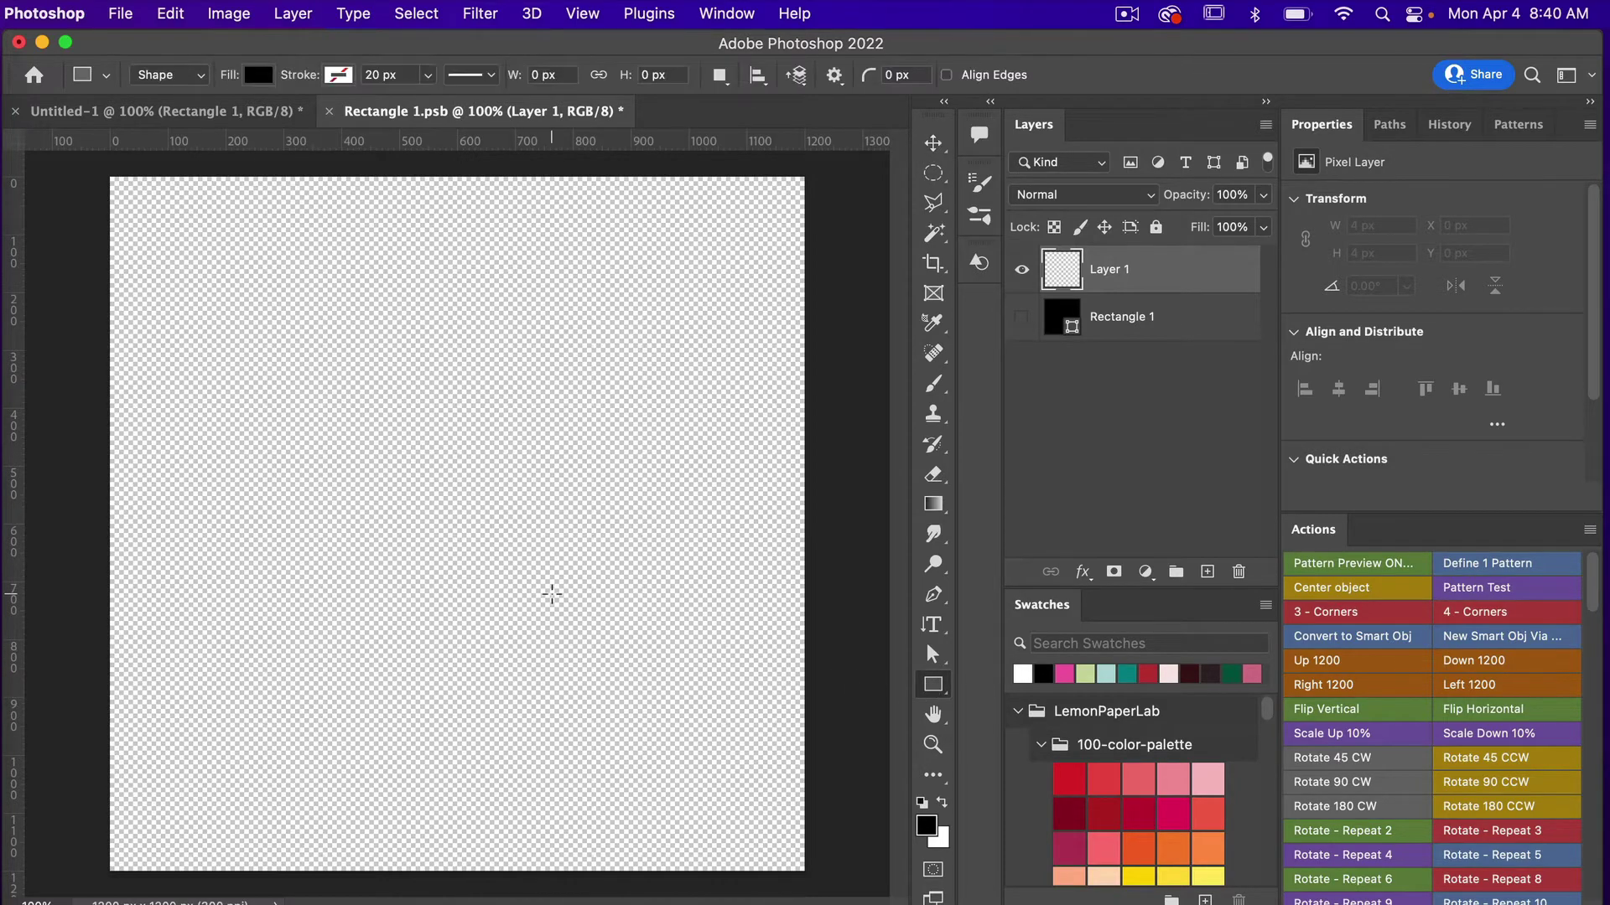
left_click_drag(345, 472, 589, 614)
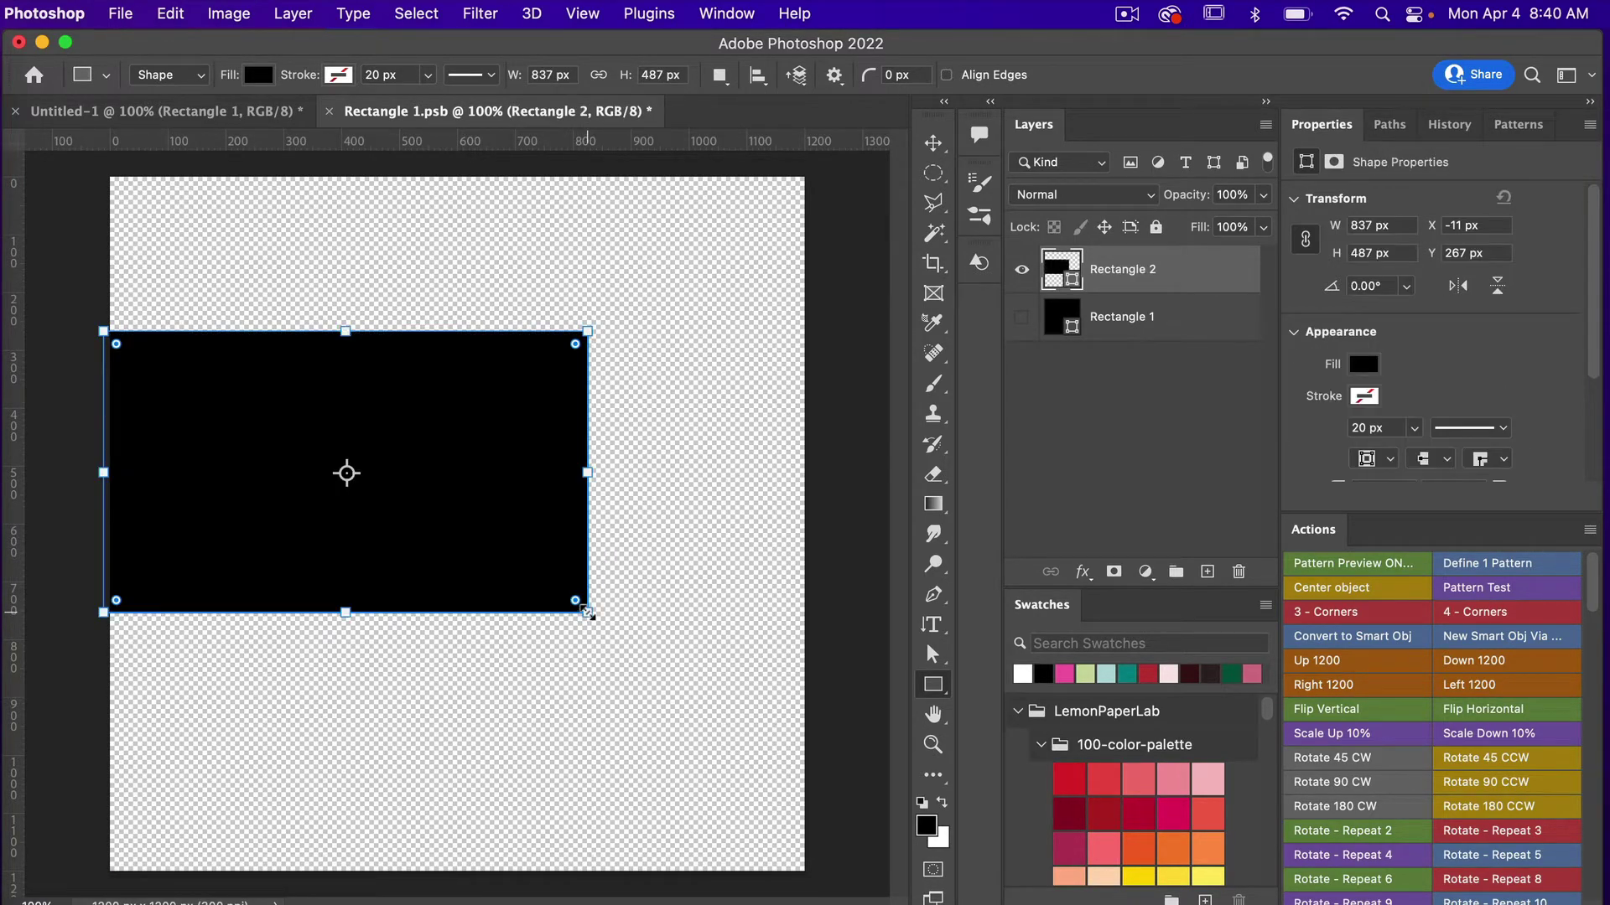
key("v")
left_click_drag(463, 454, 579, 505)
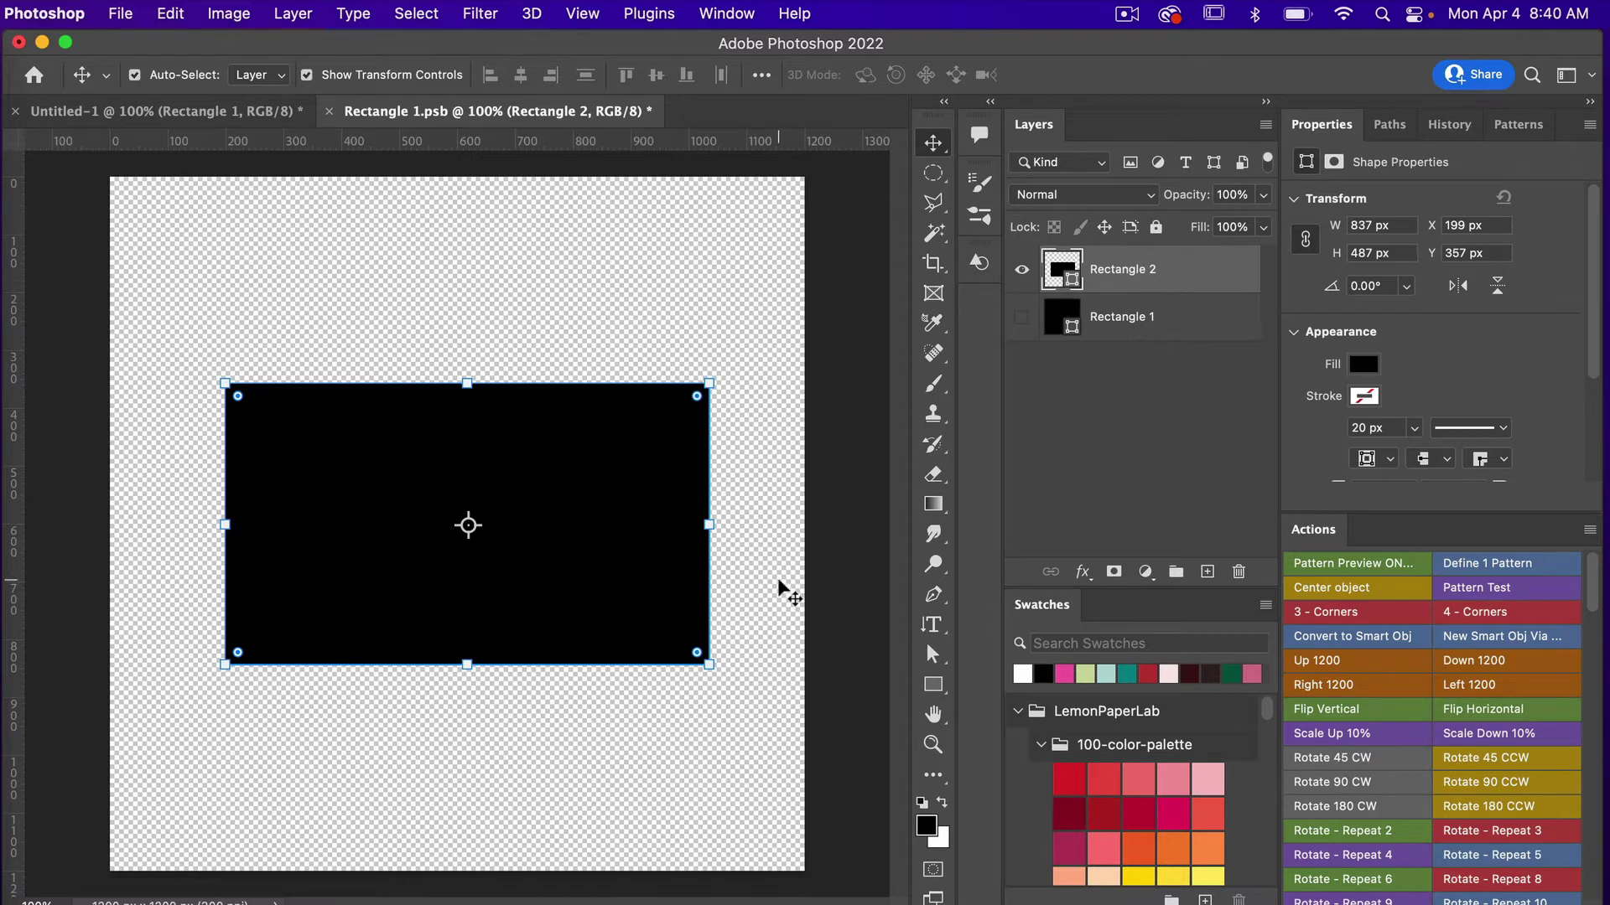
key("u")
key("shift+u")
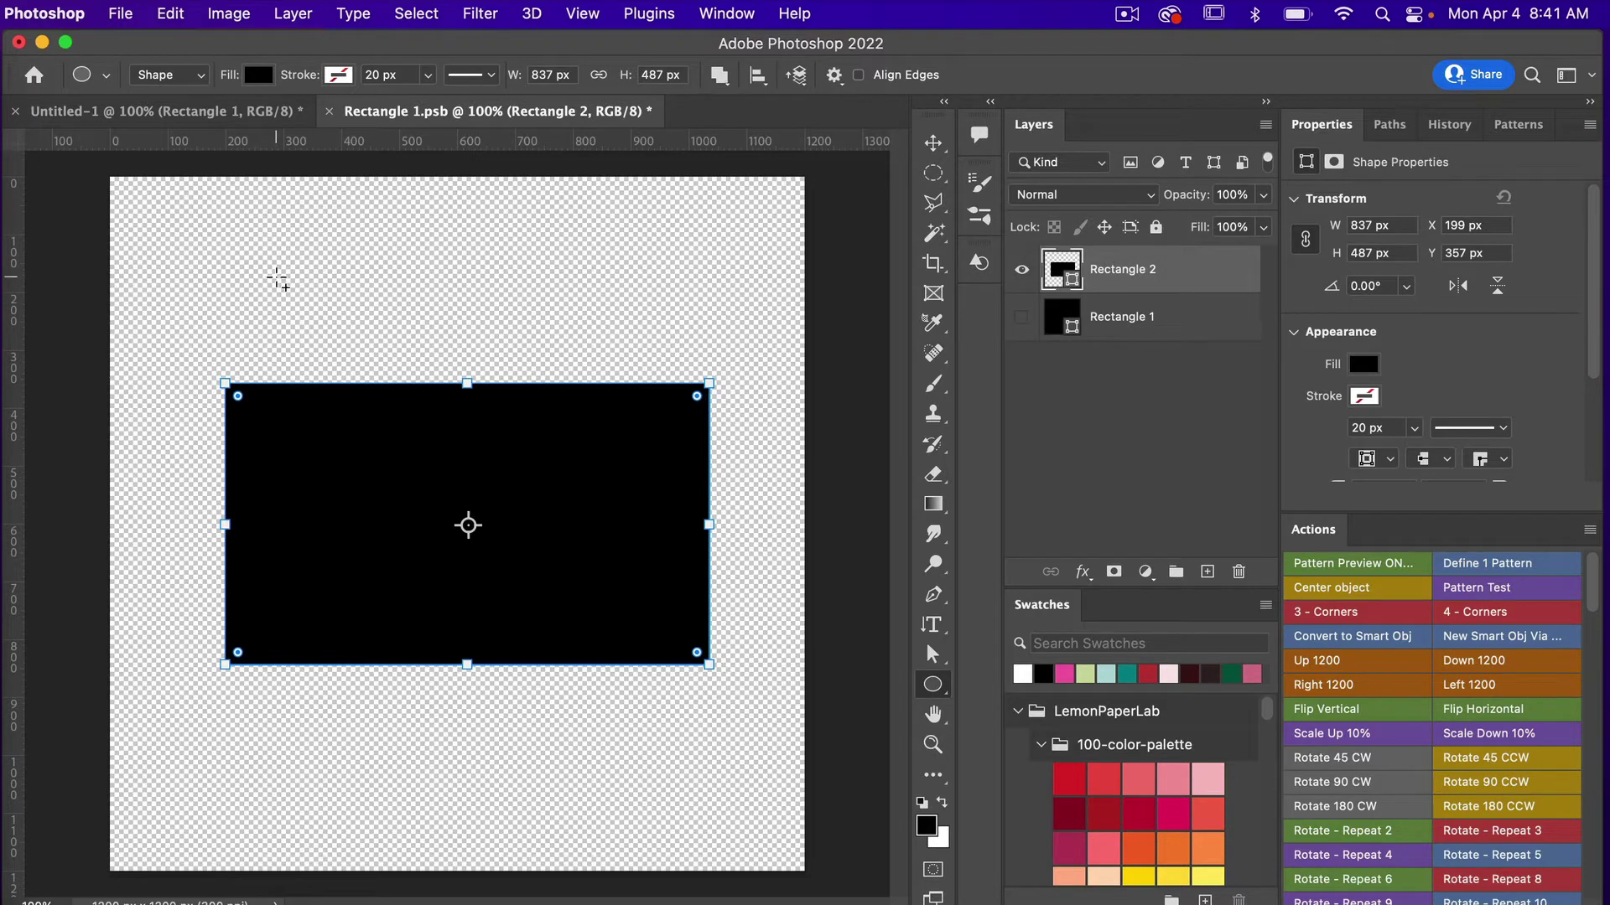
left_click_drag(277, 278, 351, 342)
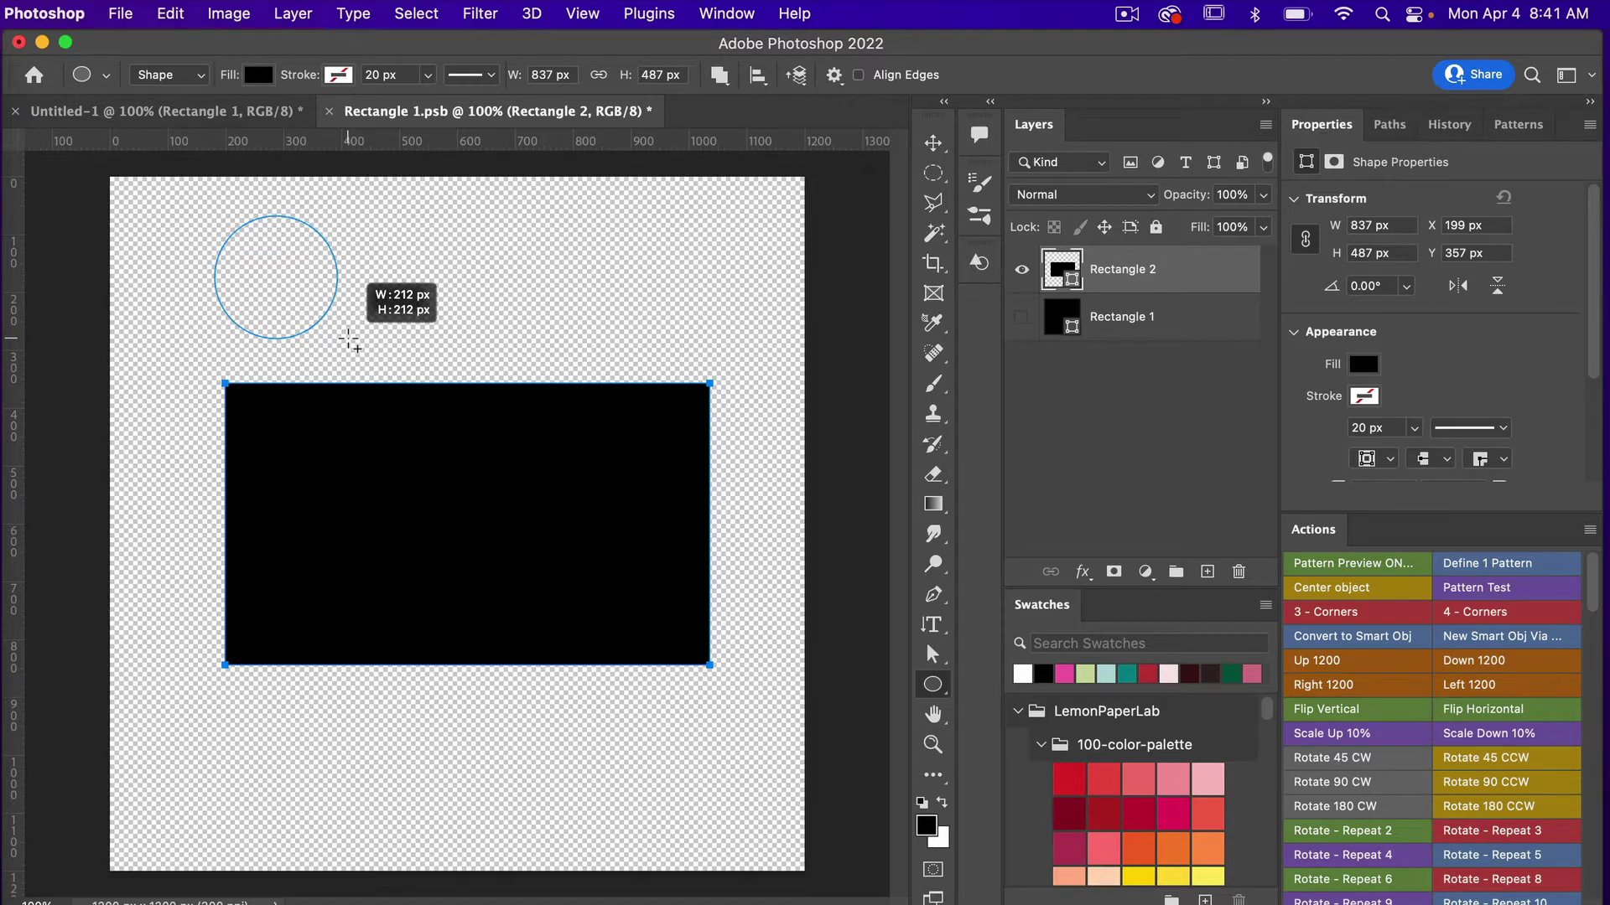
mouse_move(350, 342)
left_mouse_down()
mouse_move(284, 445)
mouse_move(269, 442)
mouse_move(327, 470)
left_mouse_up()
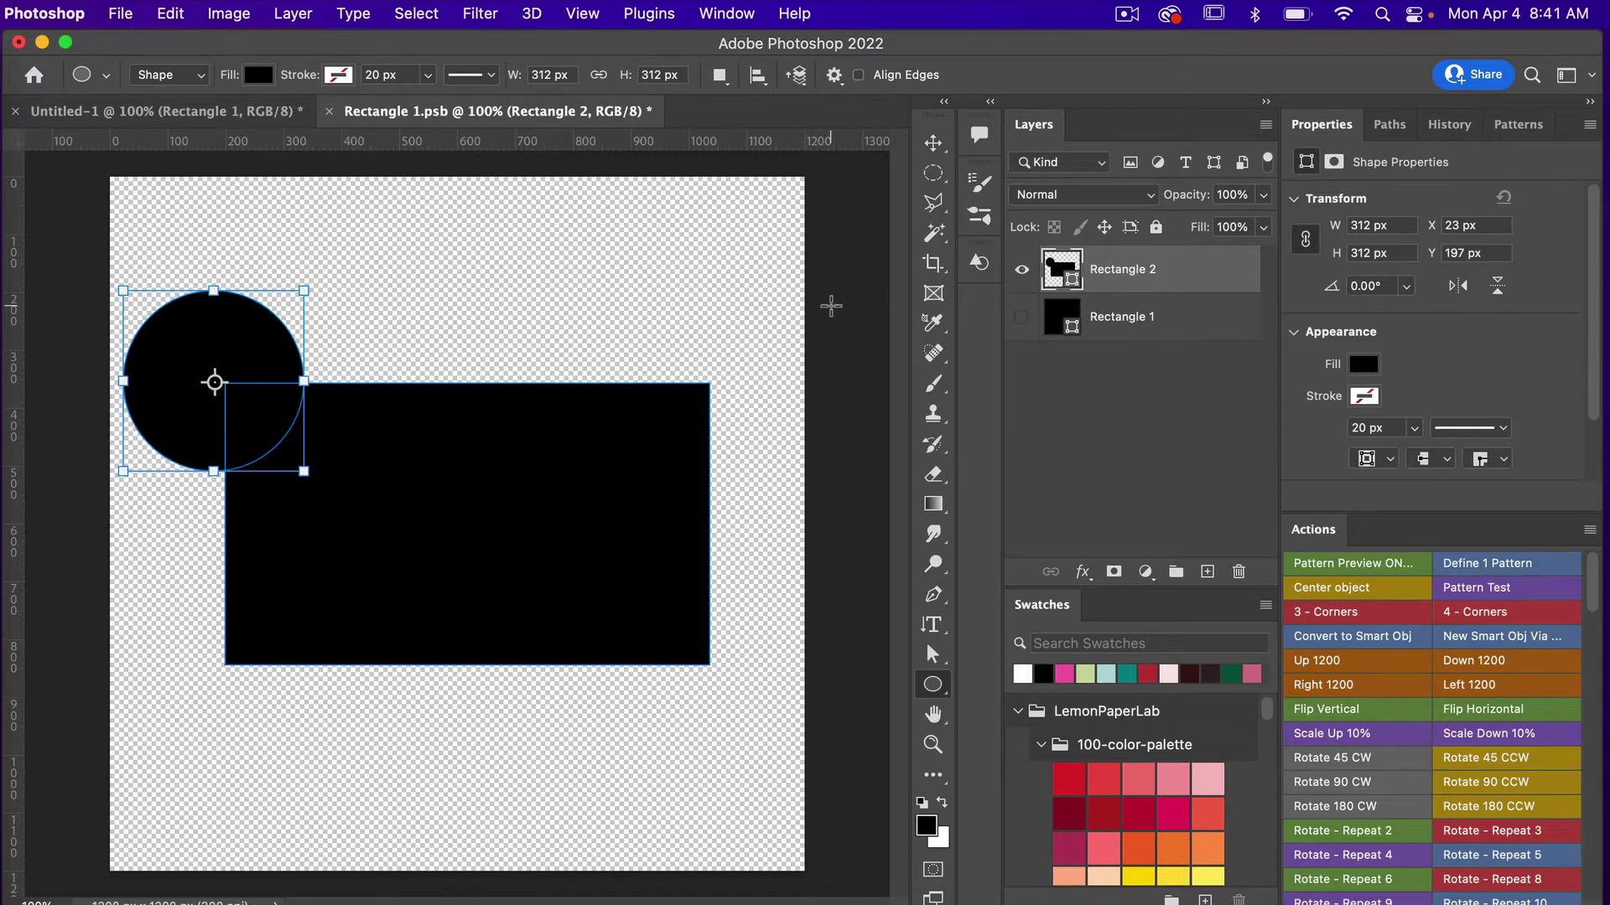
key("super+z")
On a new layer, draw a circle about 322 px wide, fill it red, and centre it on the black rectangle's upper-left corner.
left_click(1208, 571)
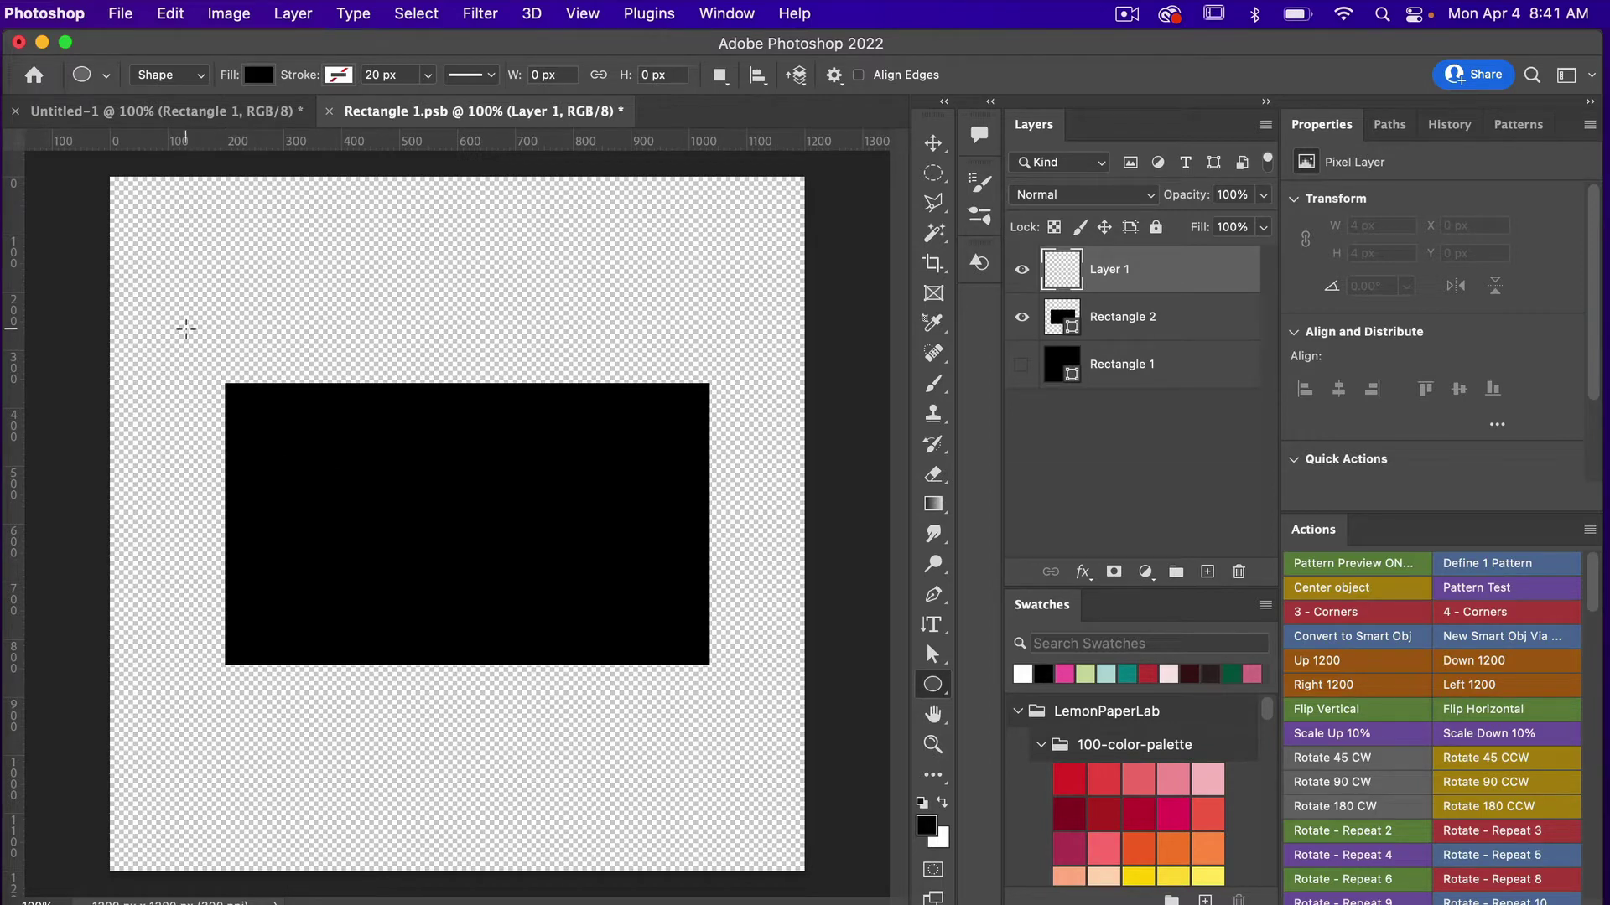
left_click_drag(186, 330, 308, 484)
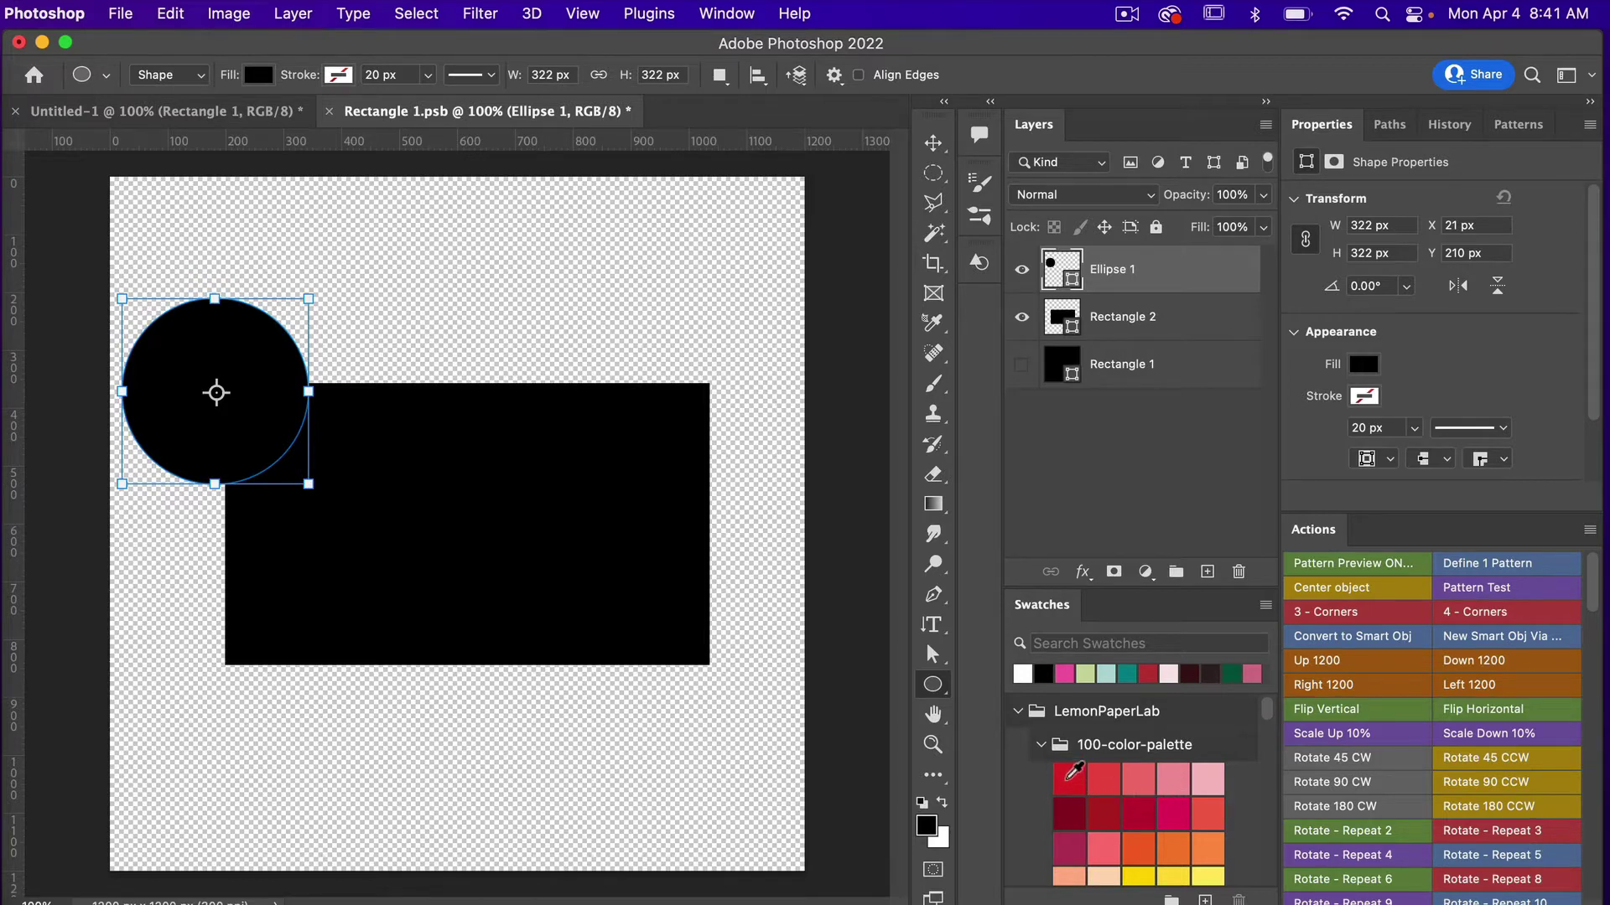
left_click(1070, 778)
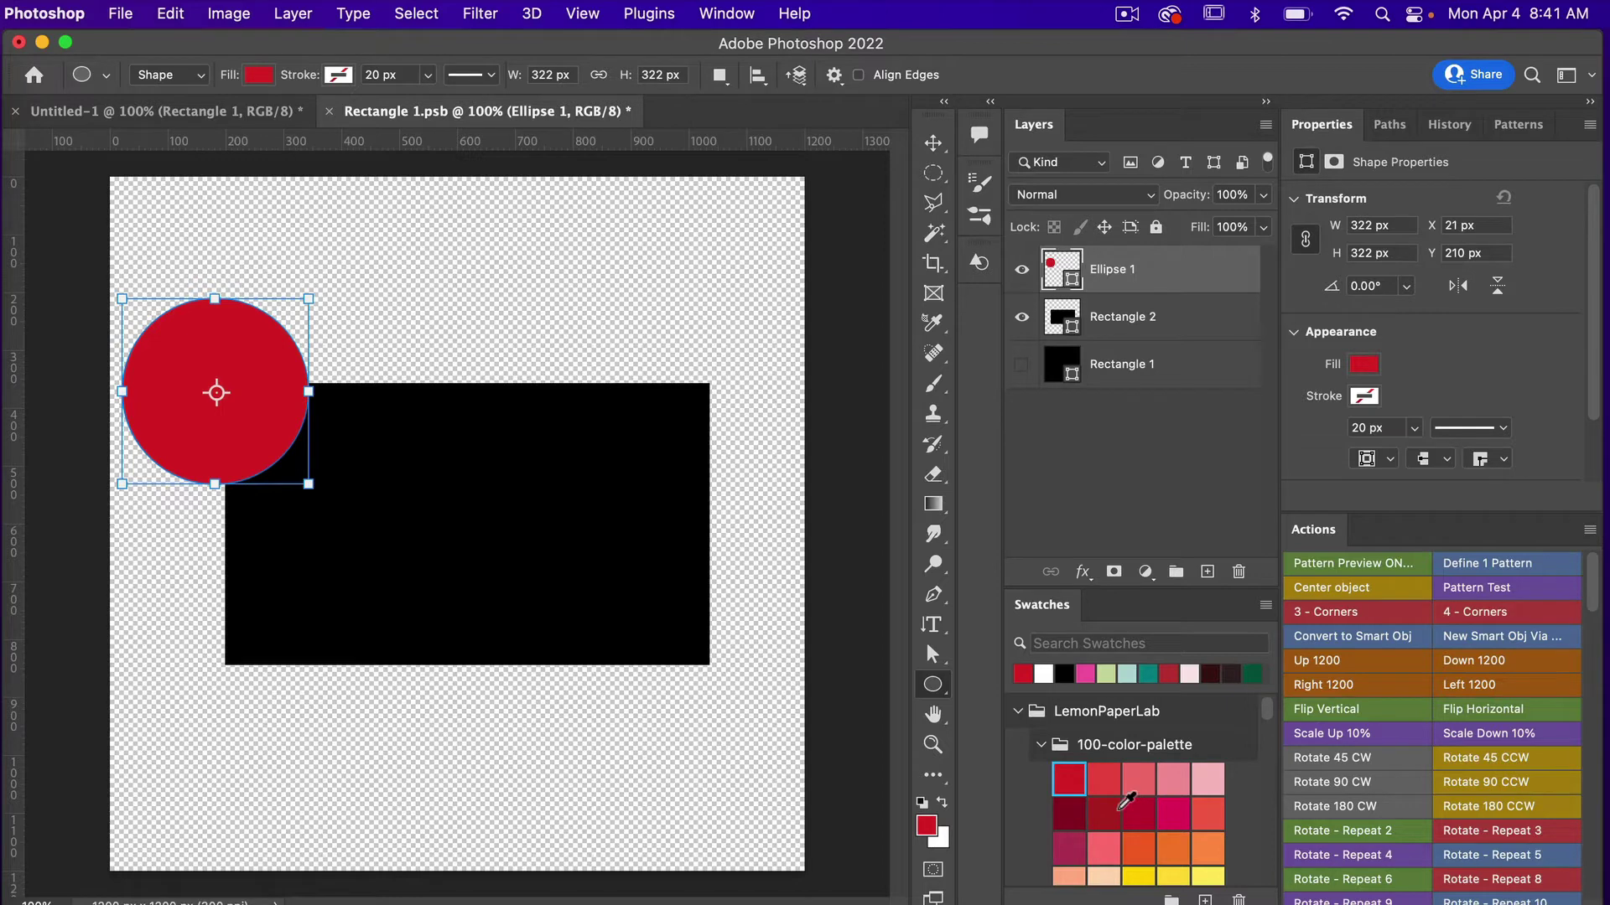
key("v")
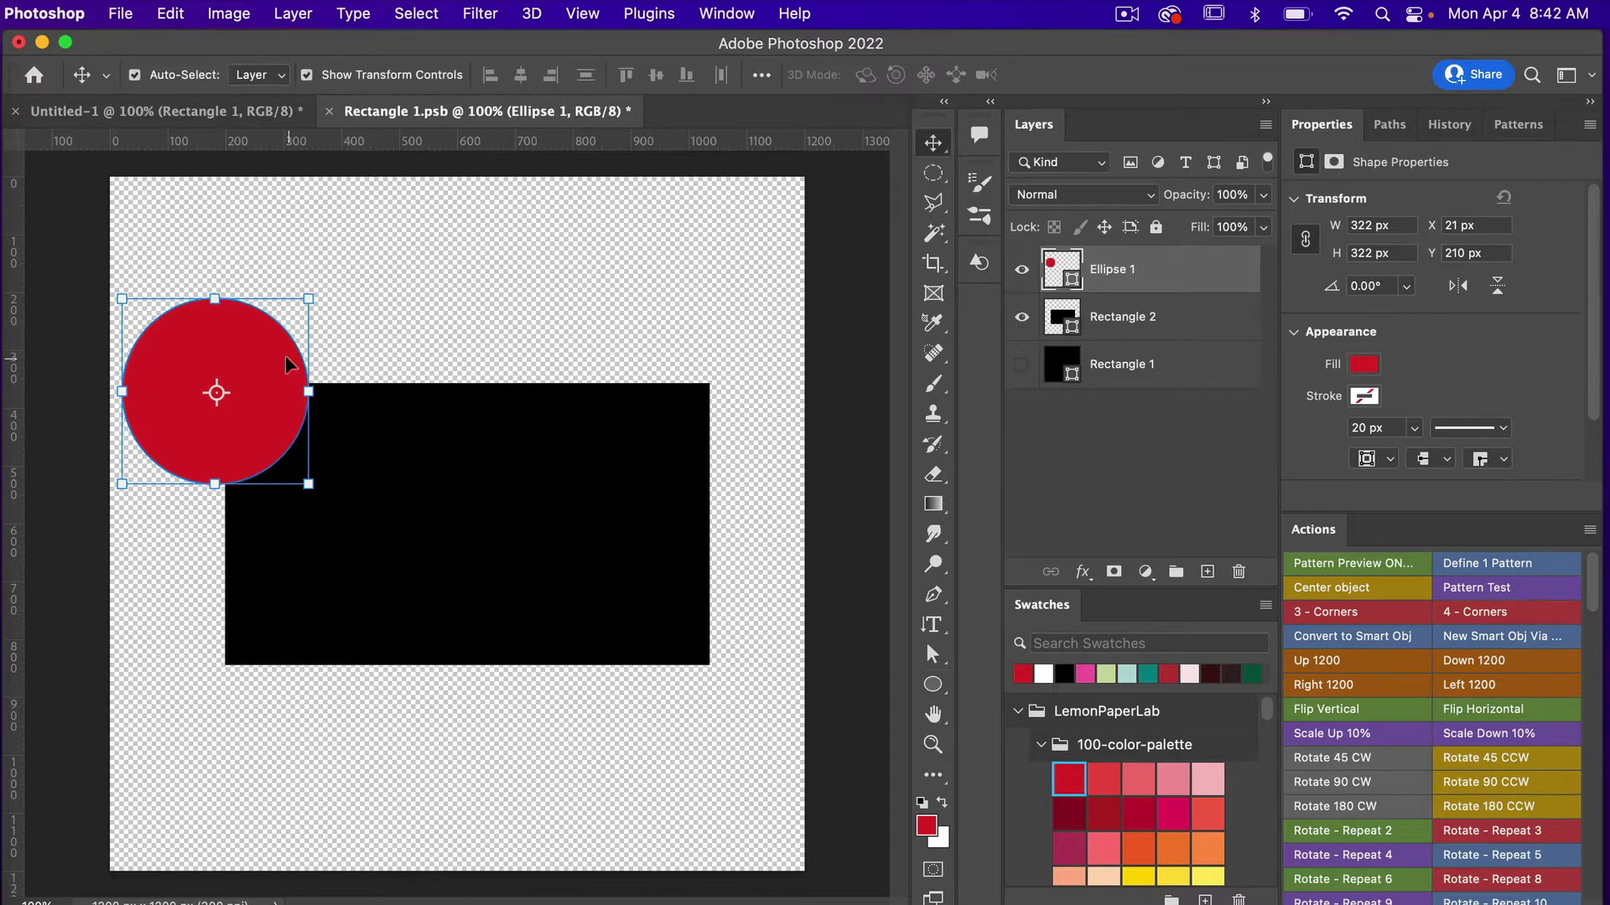
left_click_drag(284, 367, 293, 367)
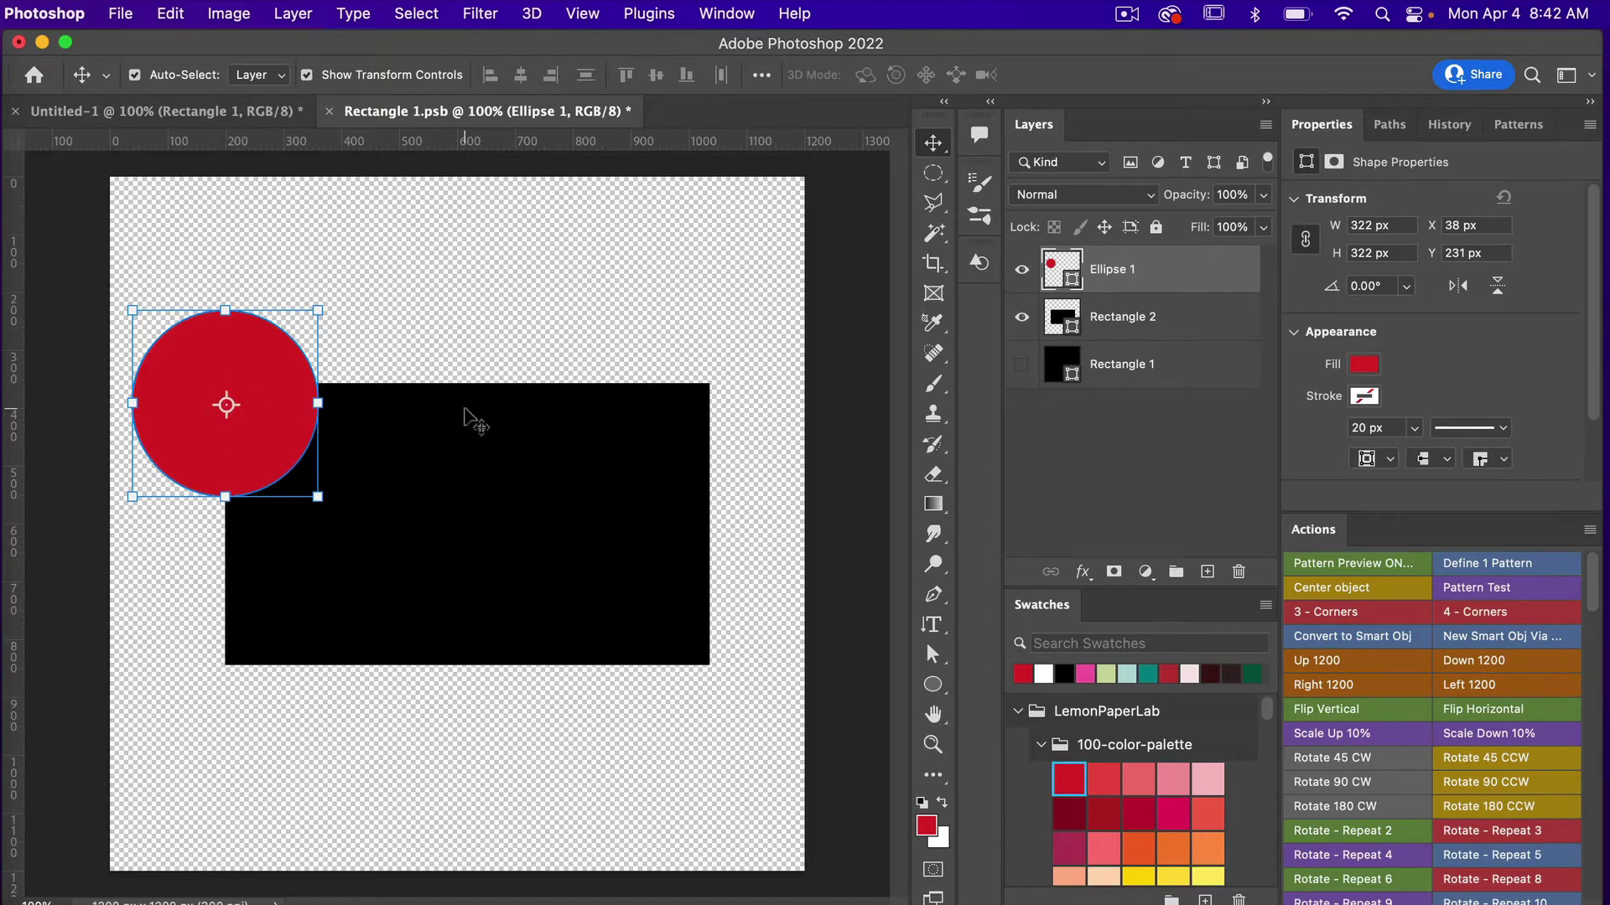
Load the red circle's outline as a selection and rasterize the Rectangle 2 layer.
left_click(1061, 271)
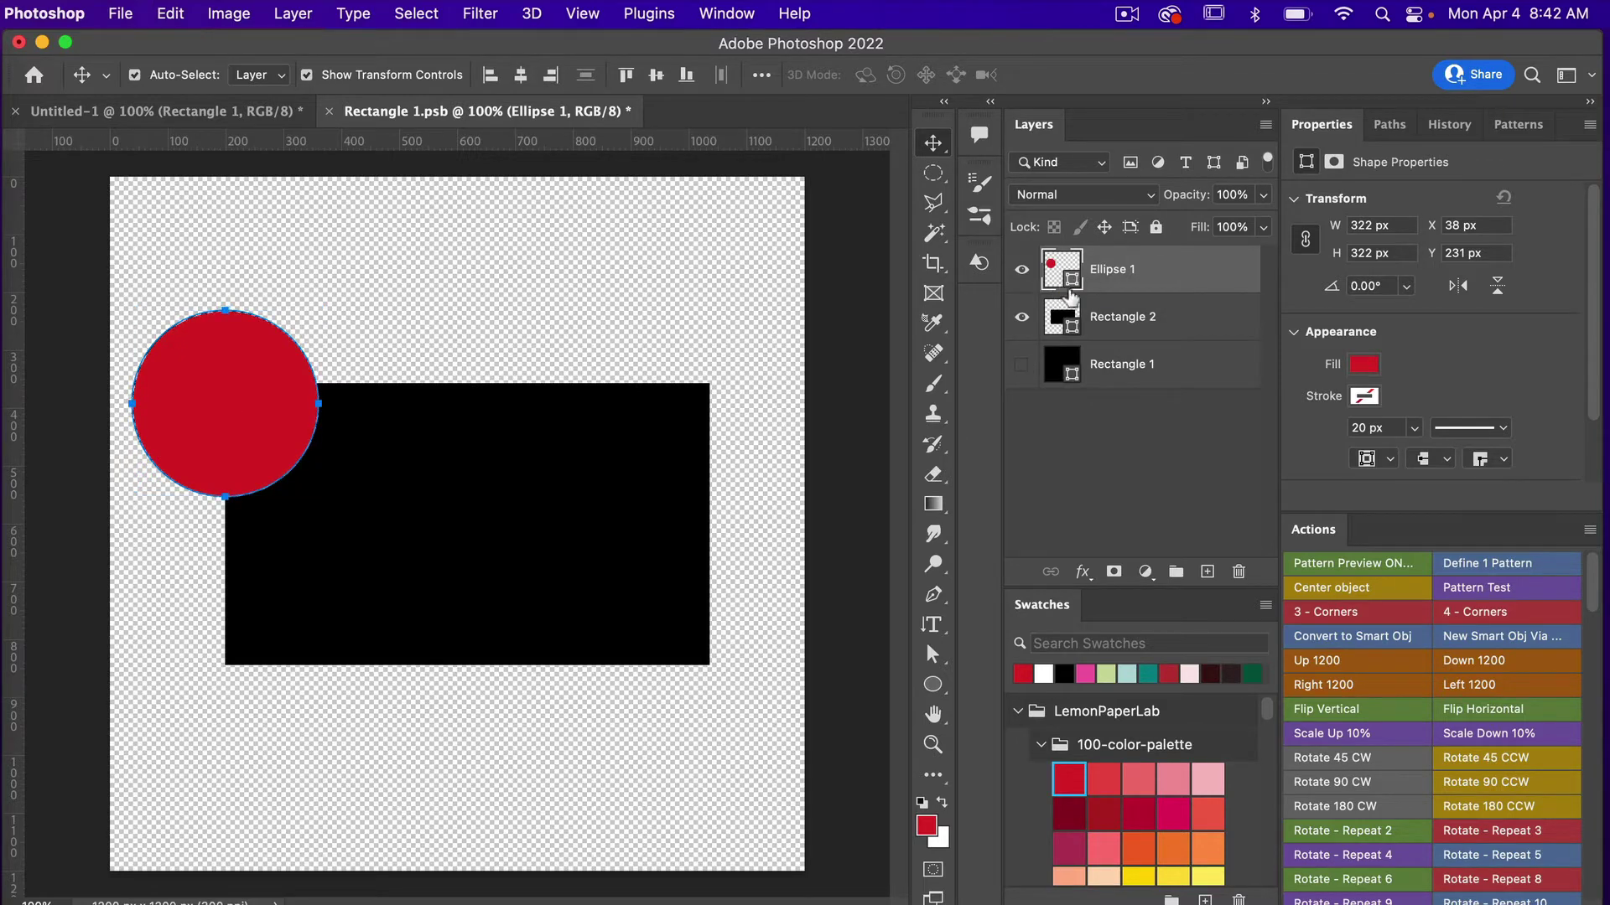
left_click(1126, 322)
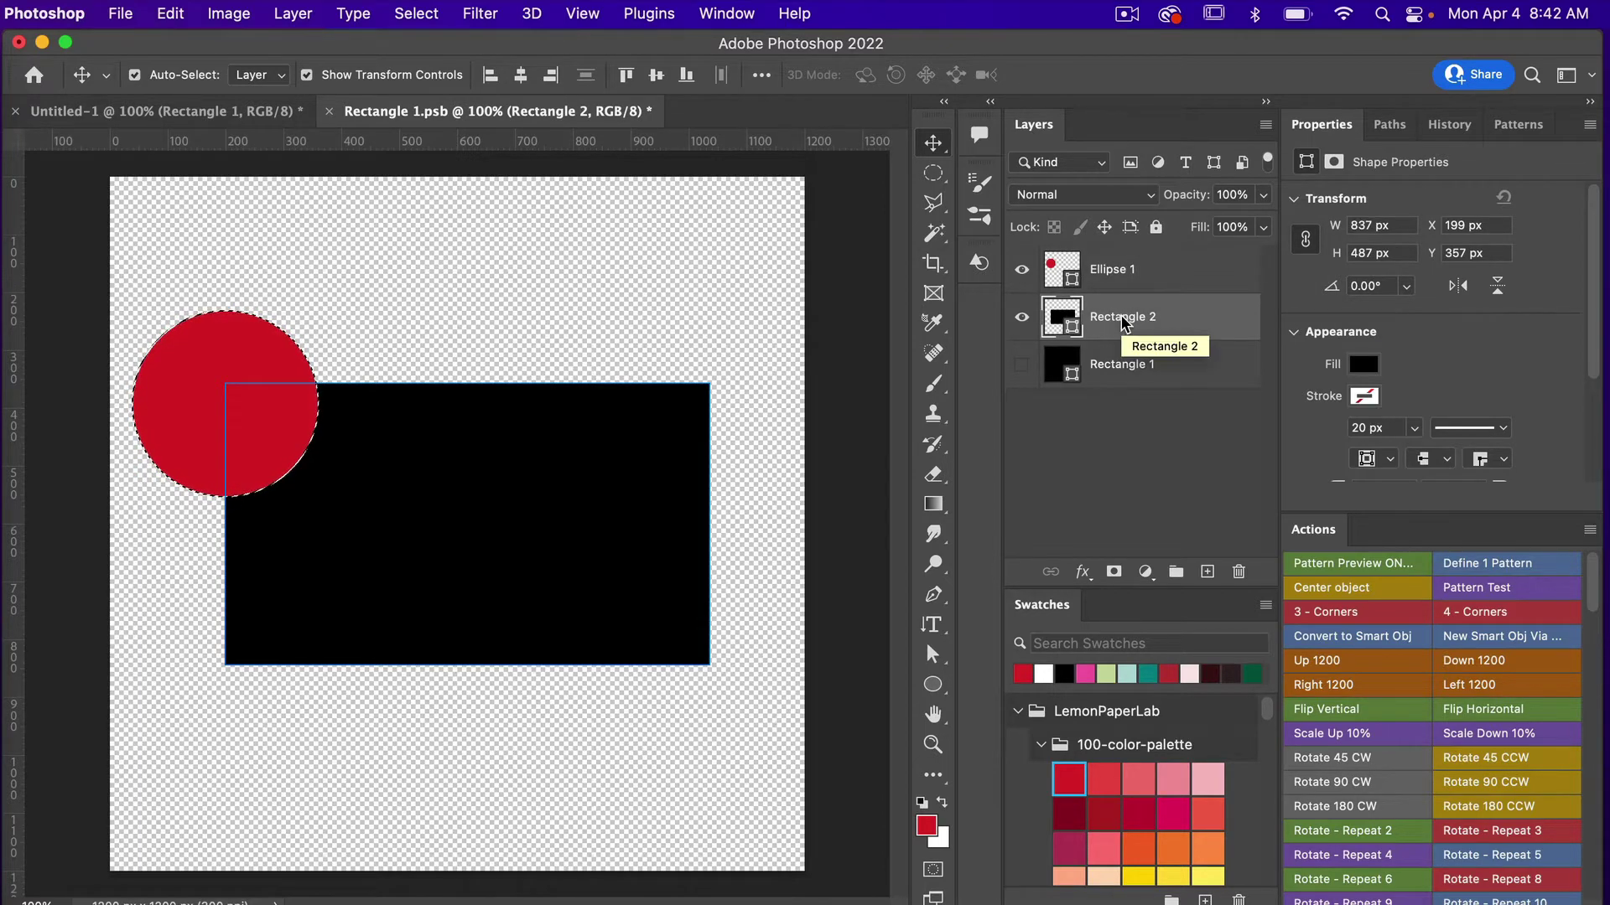
right_click(1124, 323)
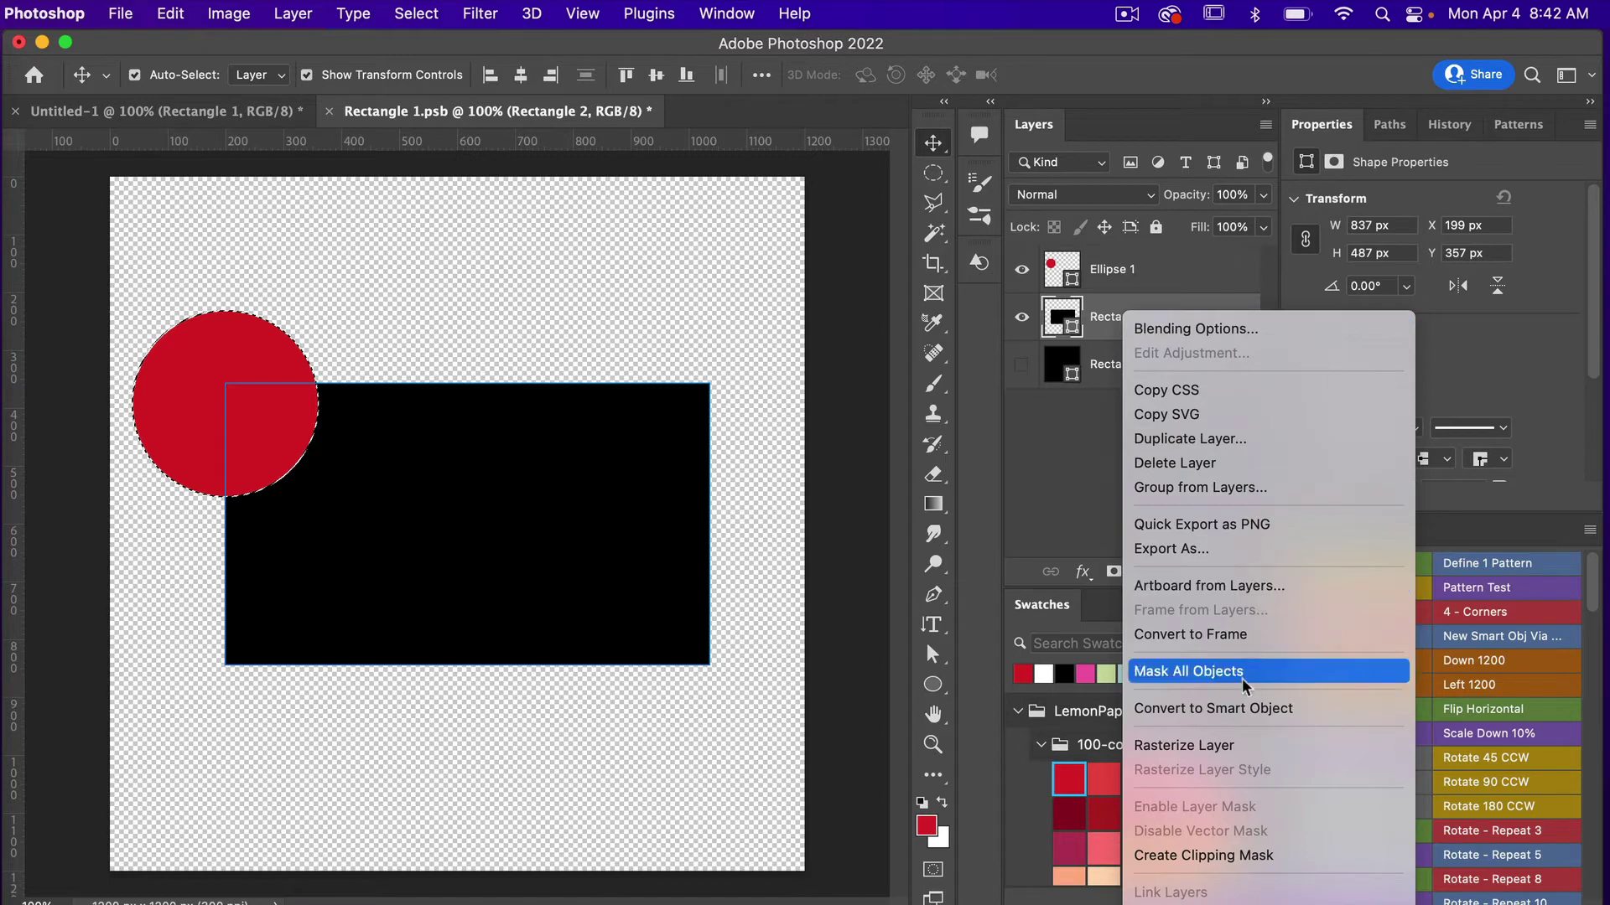
left_click(1233, 743)
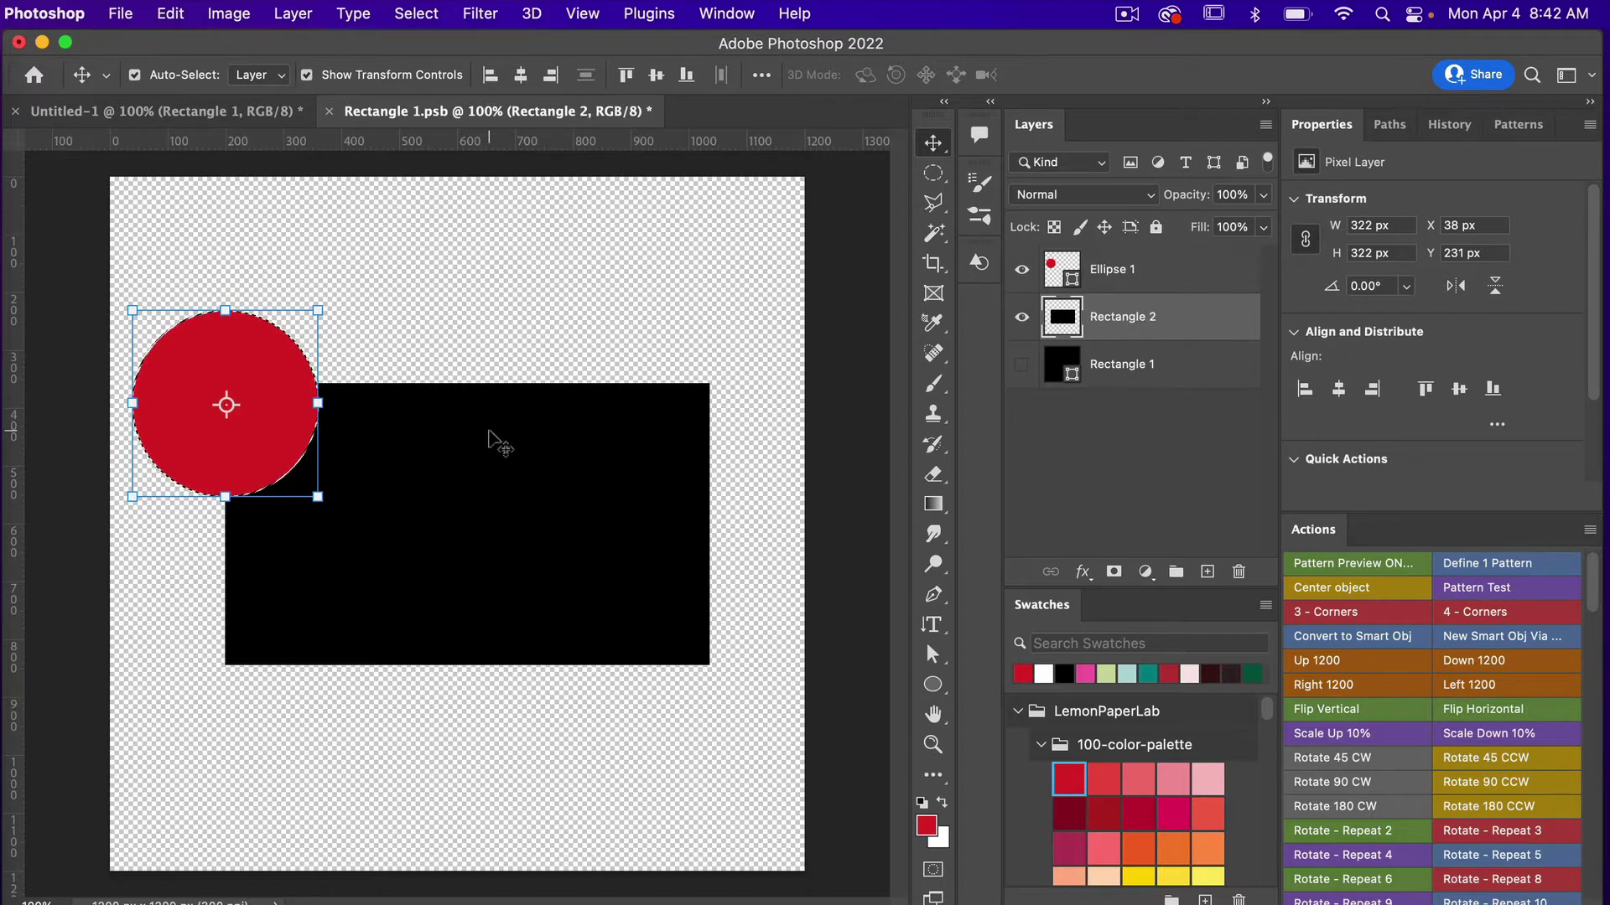
Cut the selected part of Rectangle 2 to its own layer and move the Ellipse 1 layer below Rectangle 2.
key("m")
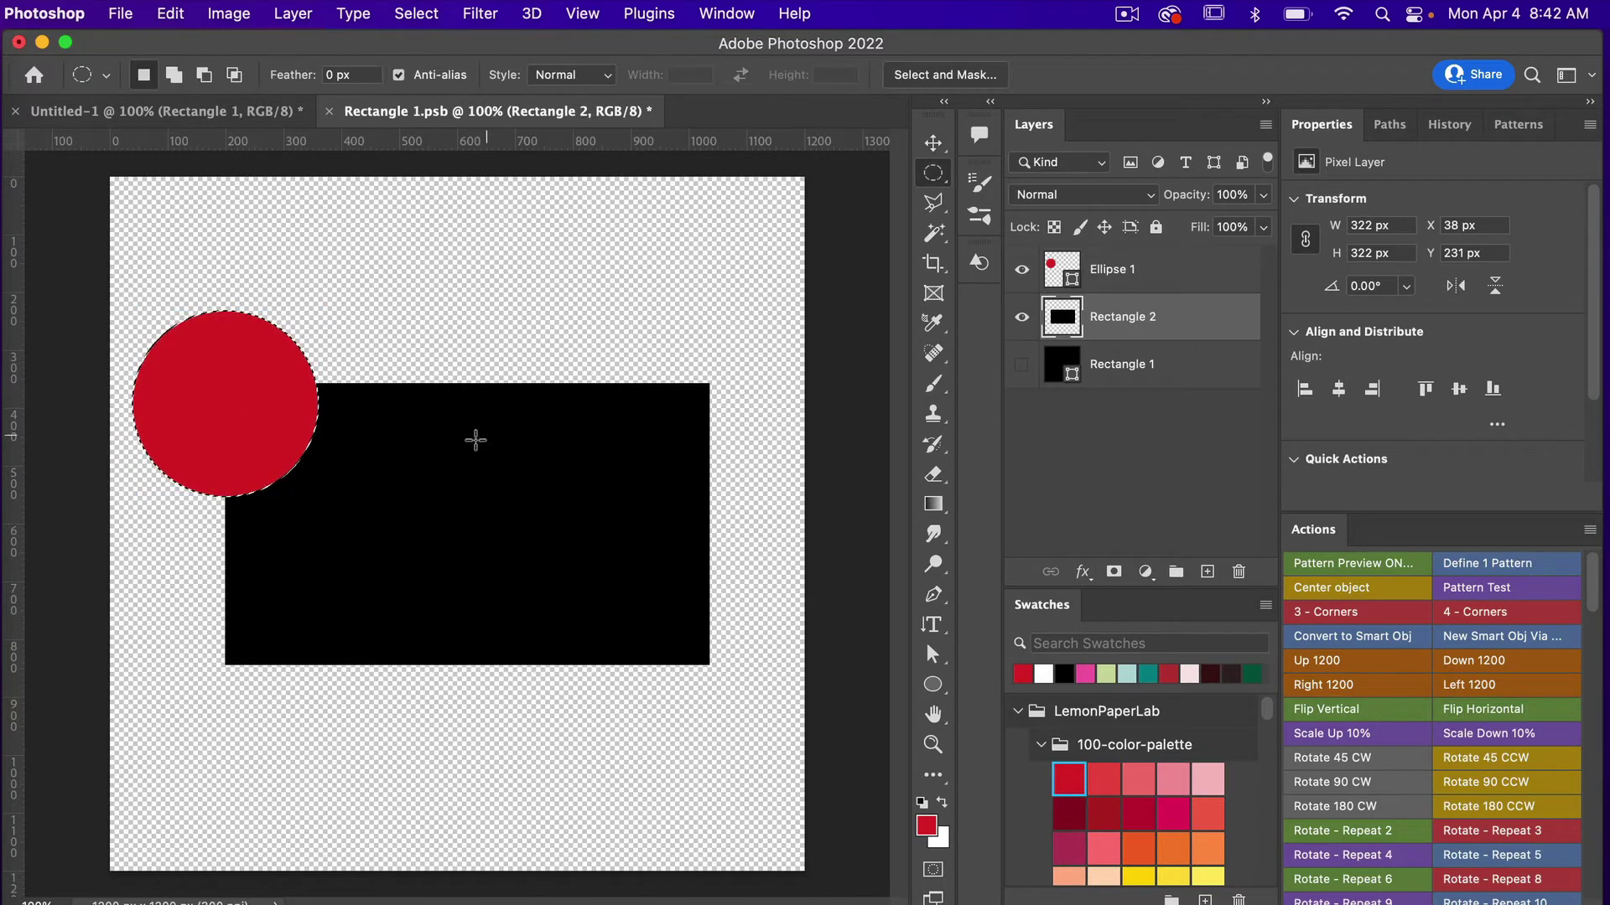
right_click(330, 458)
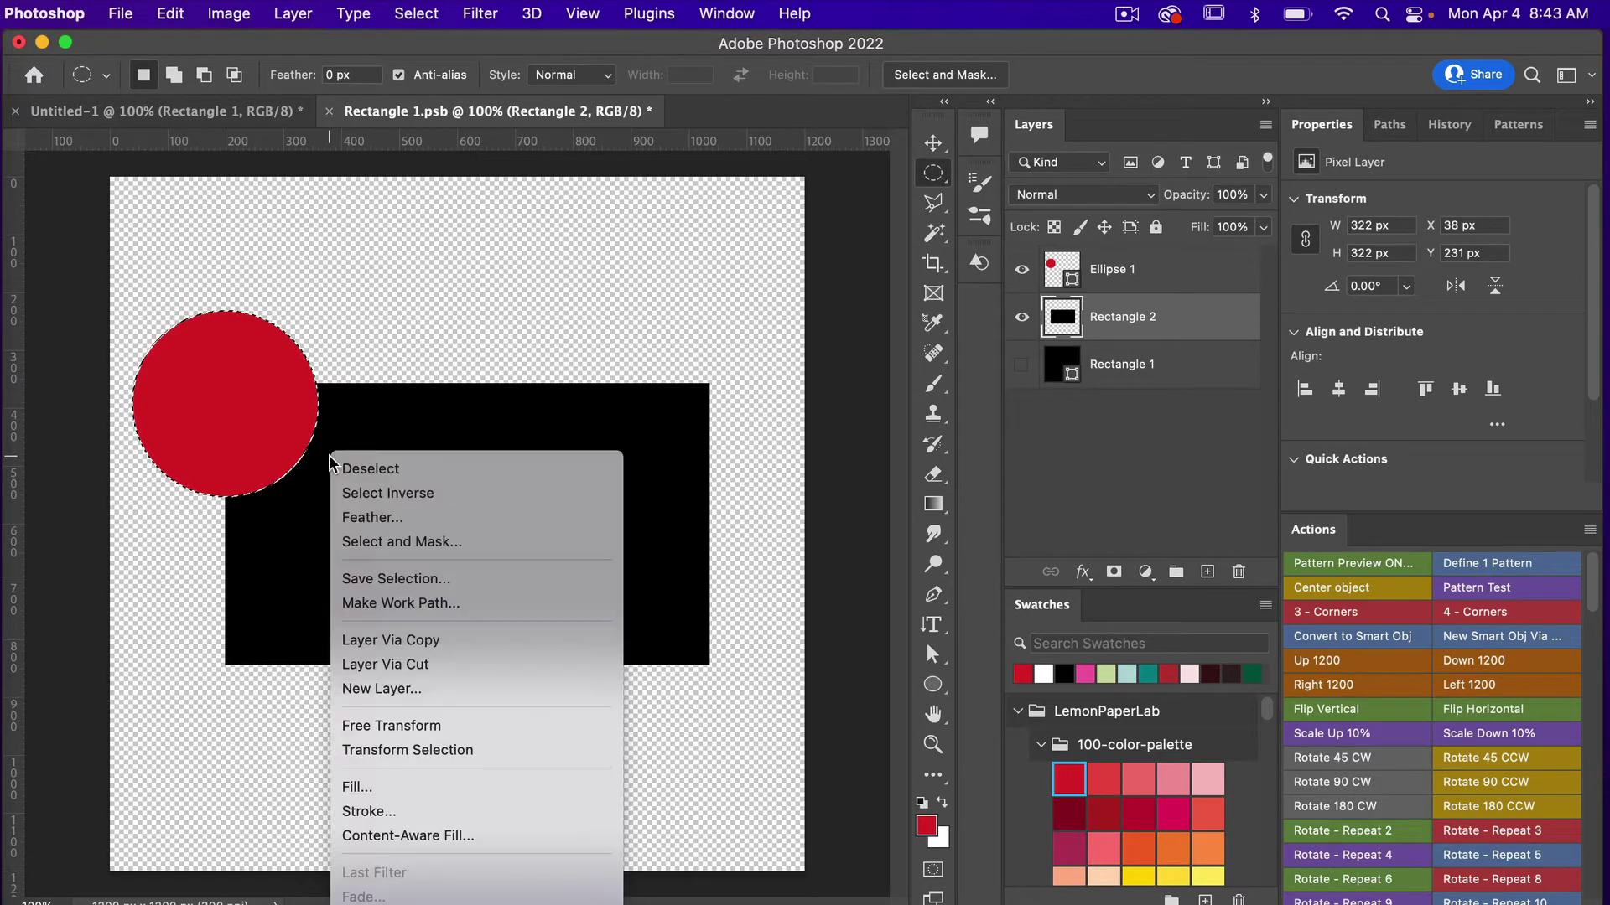
left_click(445, 664)
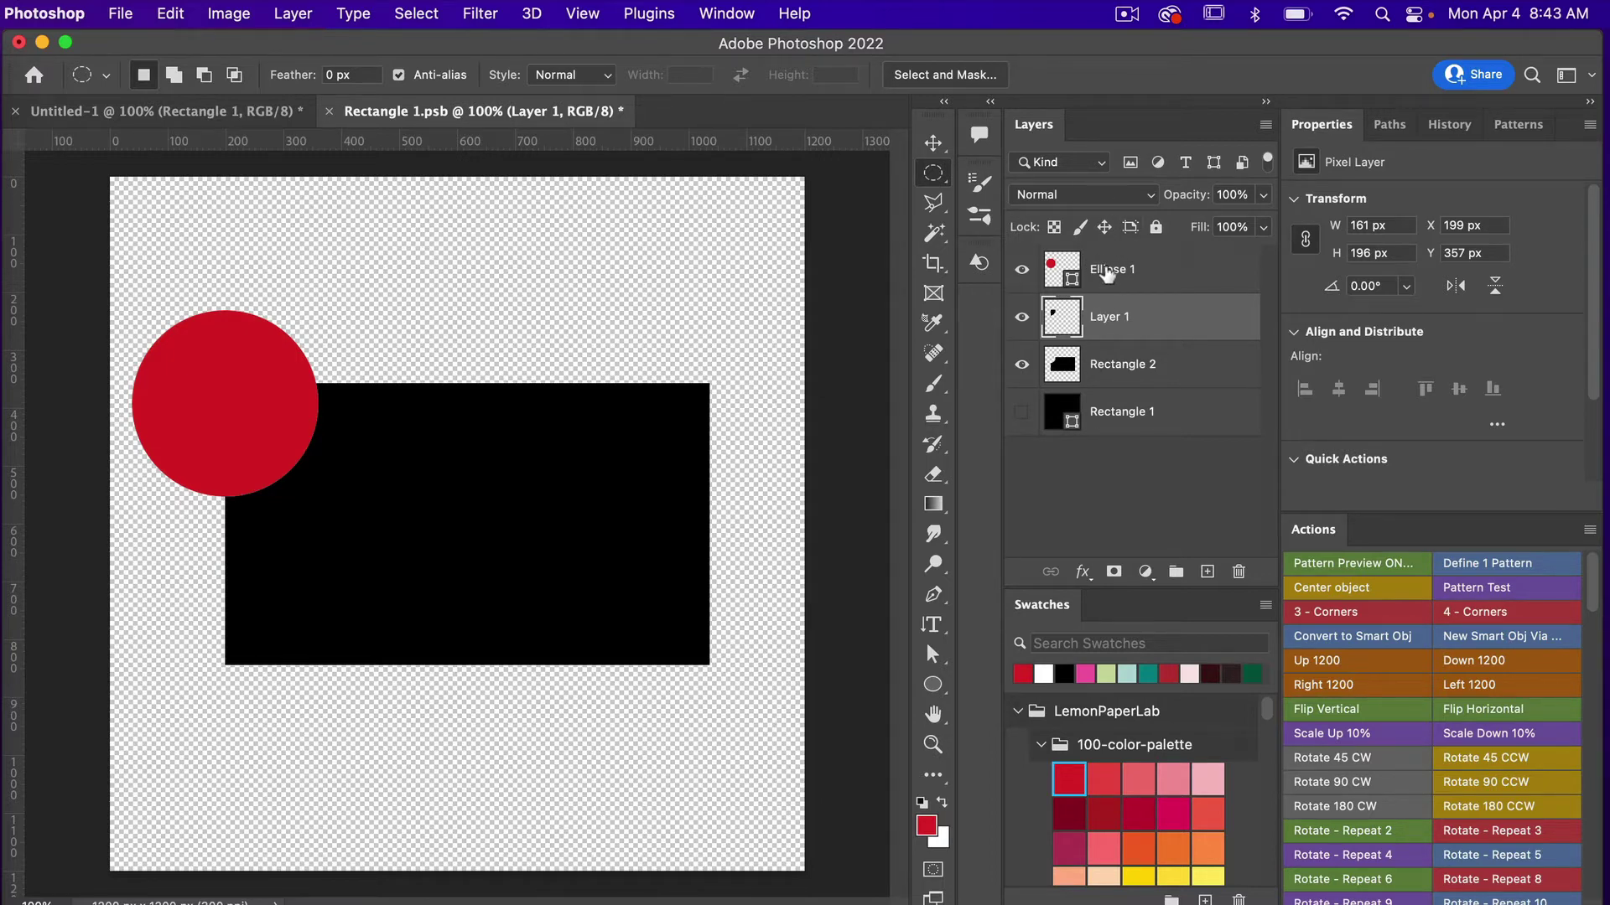
left_click_drag(1108, 274, 1097, 385)
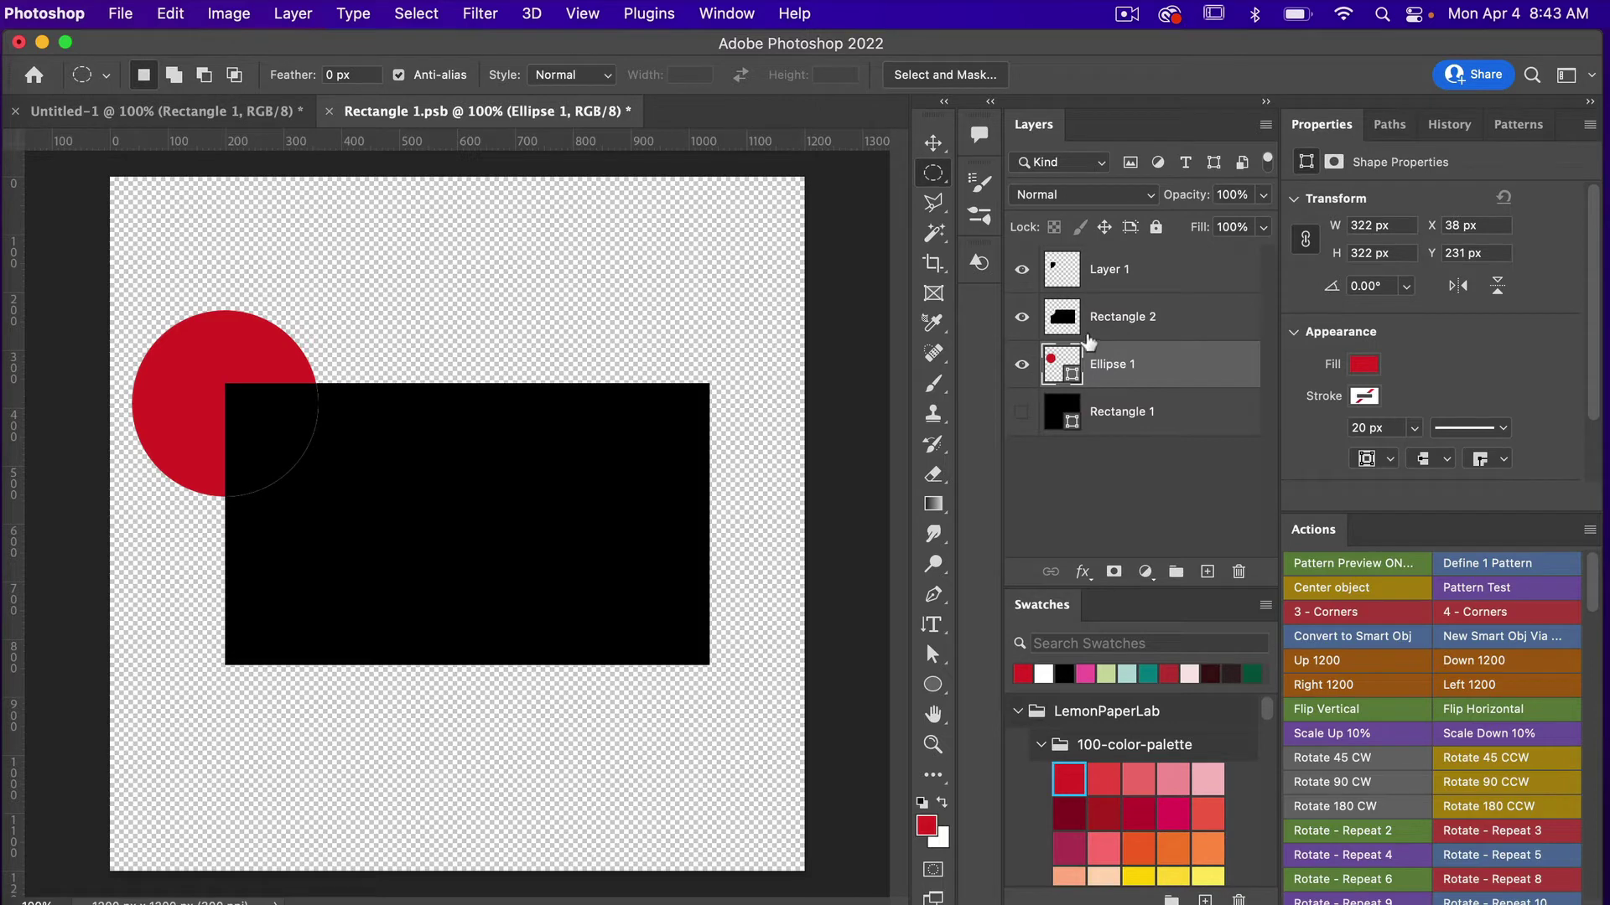
Fill the quarter-circle piece on Layer 1 with white.
left_click(1109, 272)
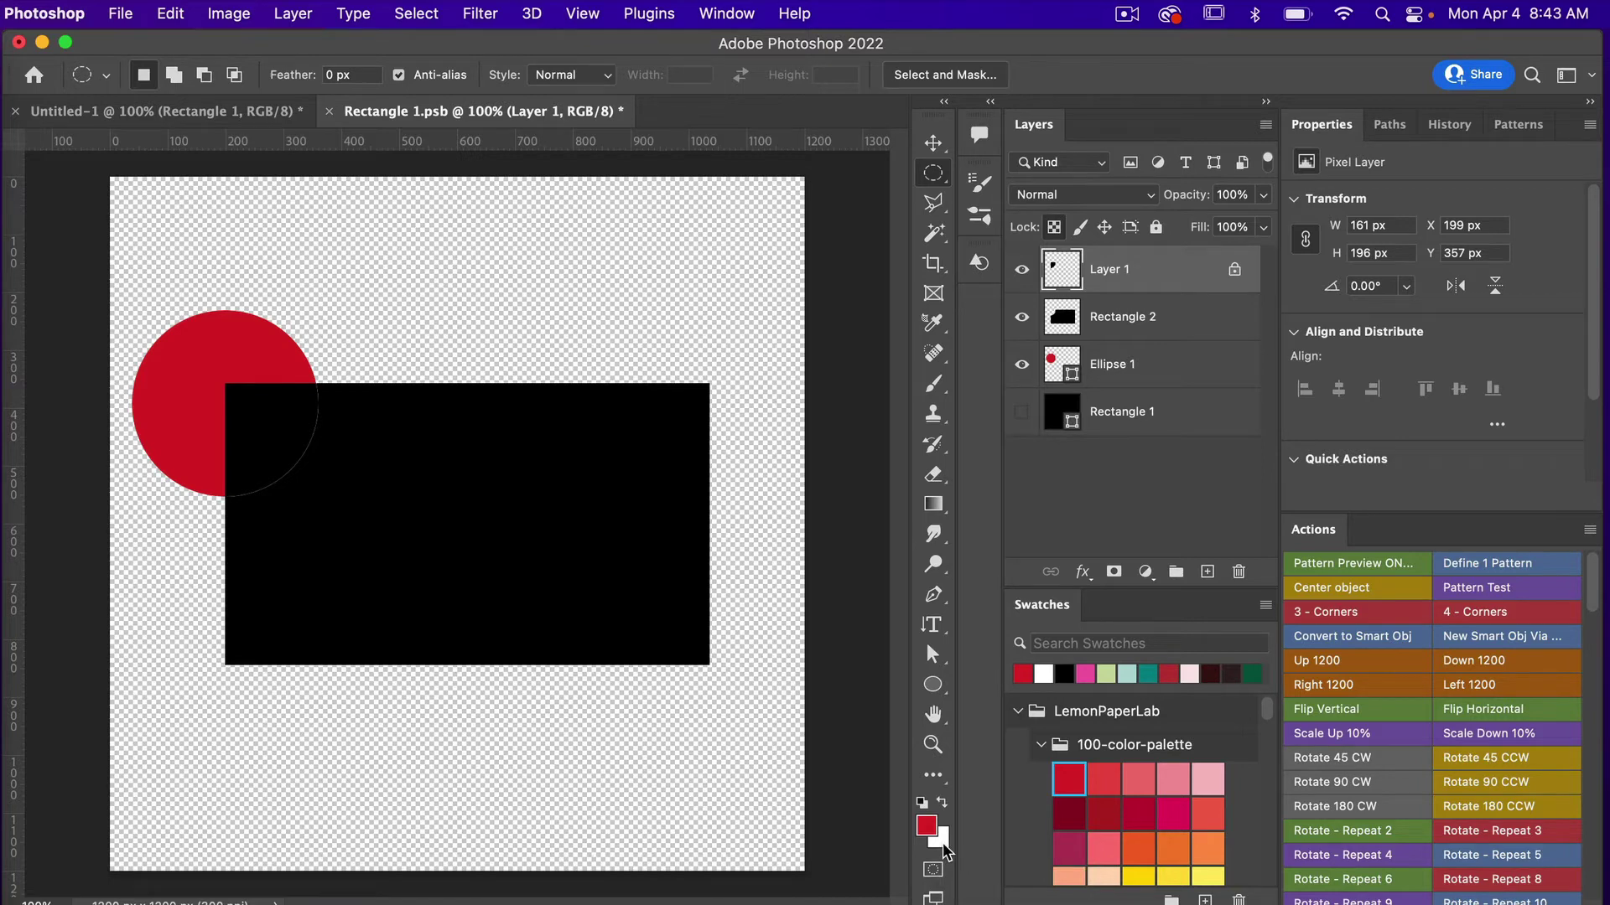
key("super+BackSpace")
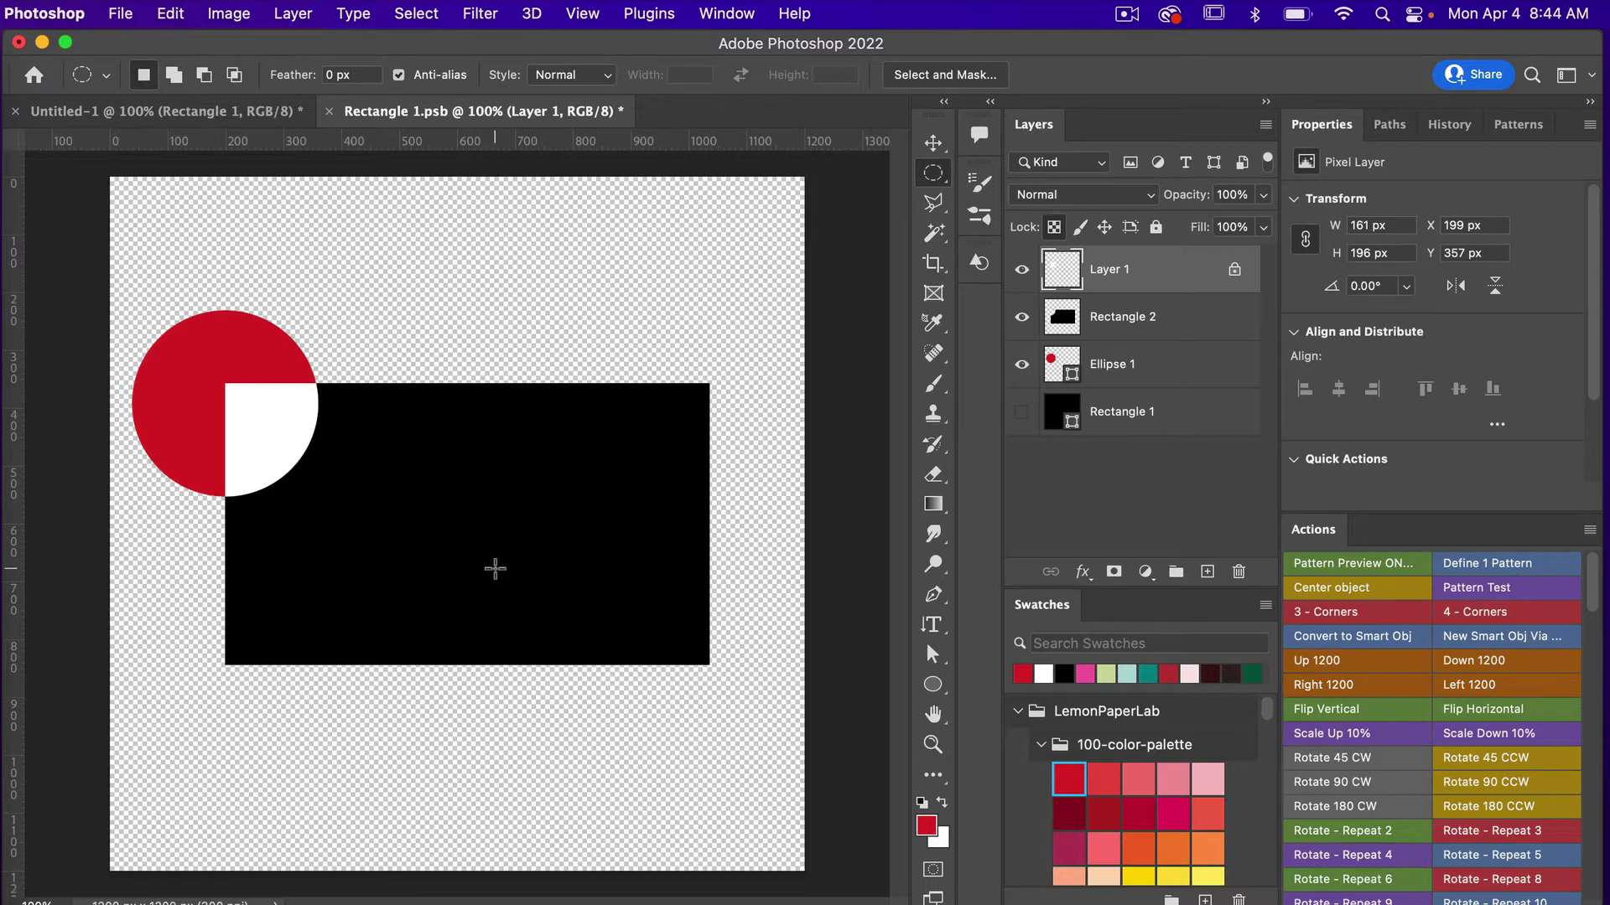
Draw a thin horizontal red rectangle about 636 x 38 px above the black rectangle.
left_click(932, 685)
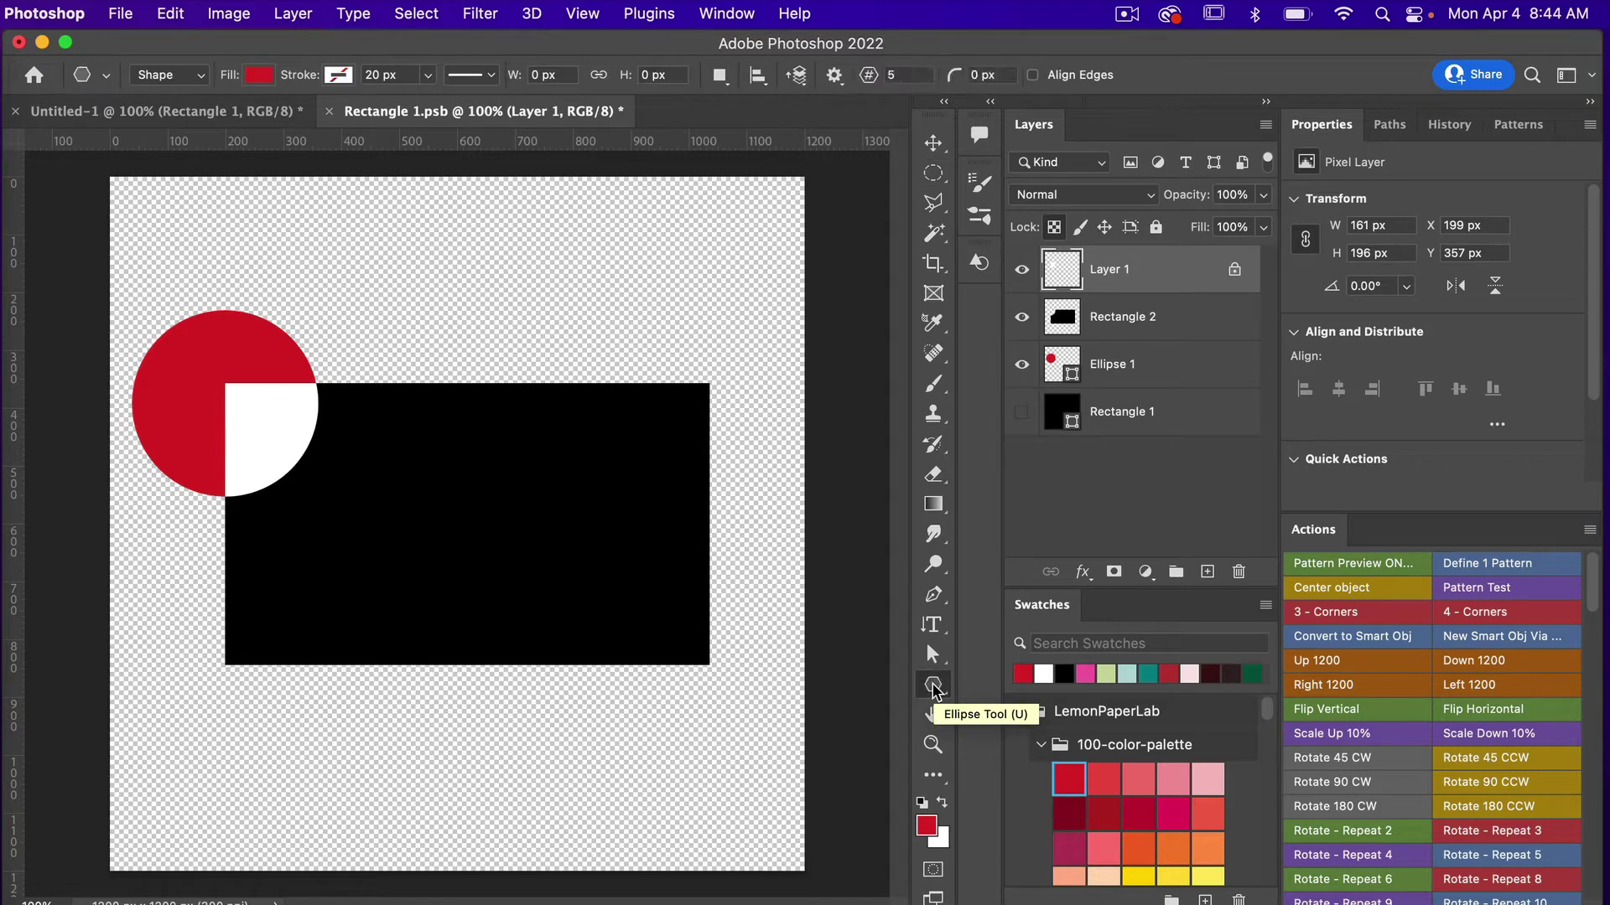
key("shift+u")
key("shift+u")
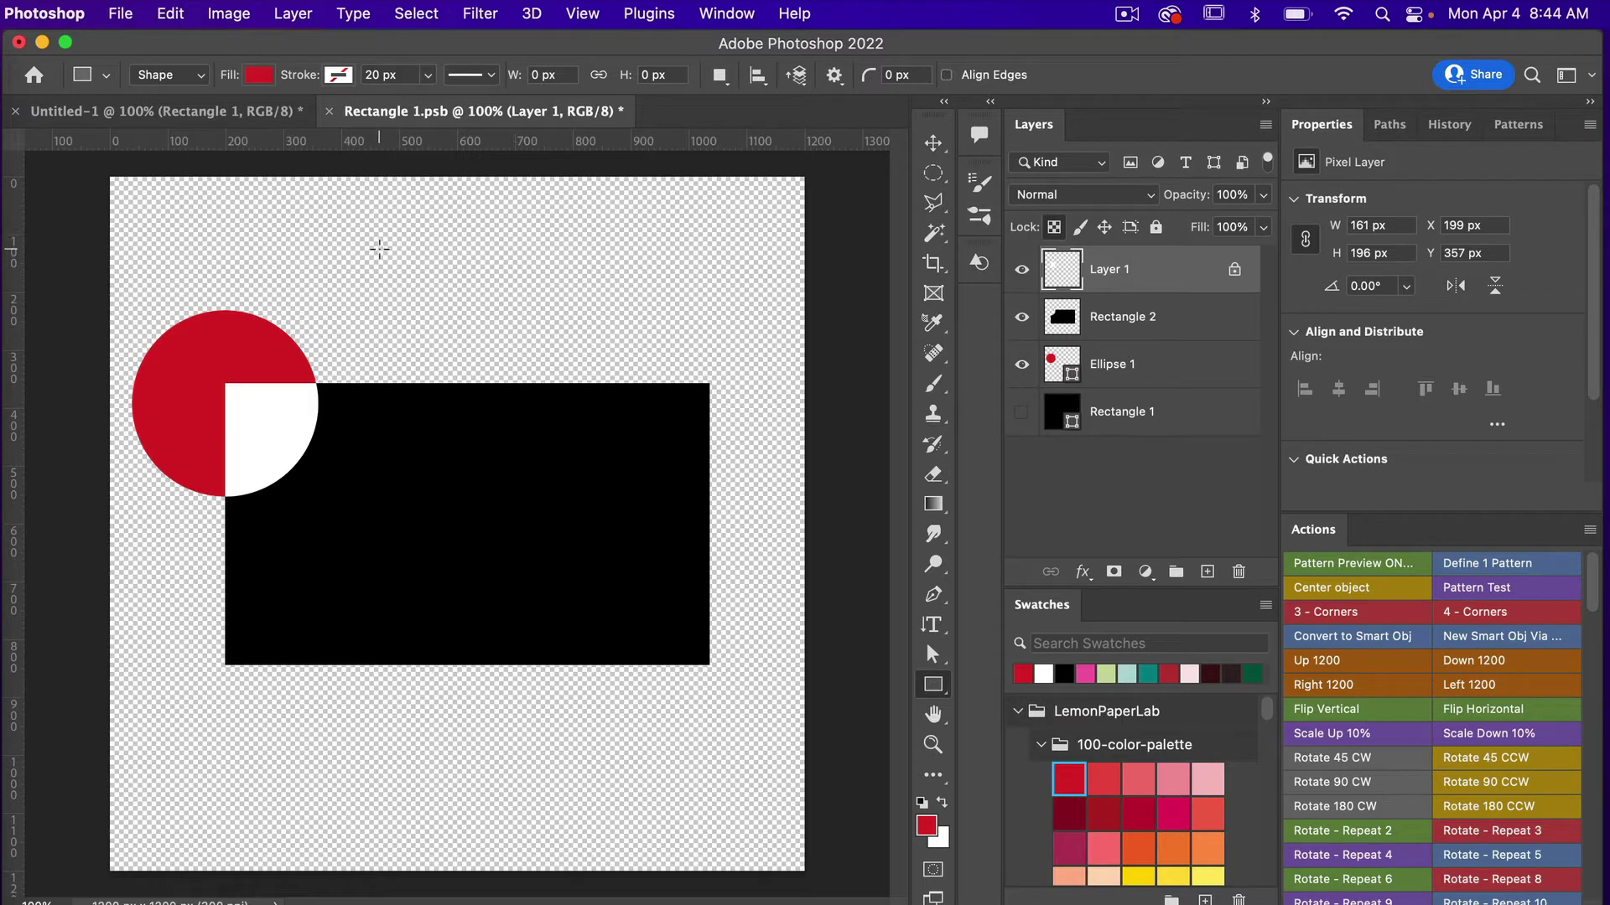
left_click_drag(379, 249, 563, 262)
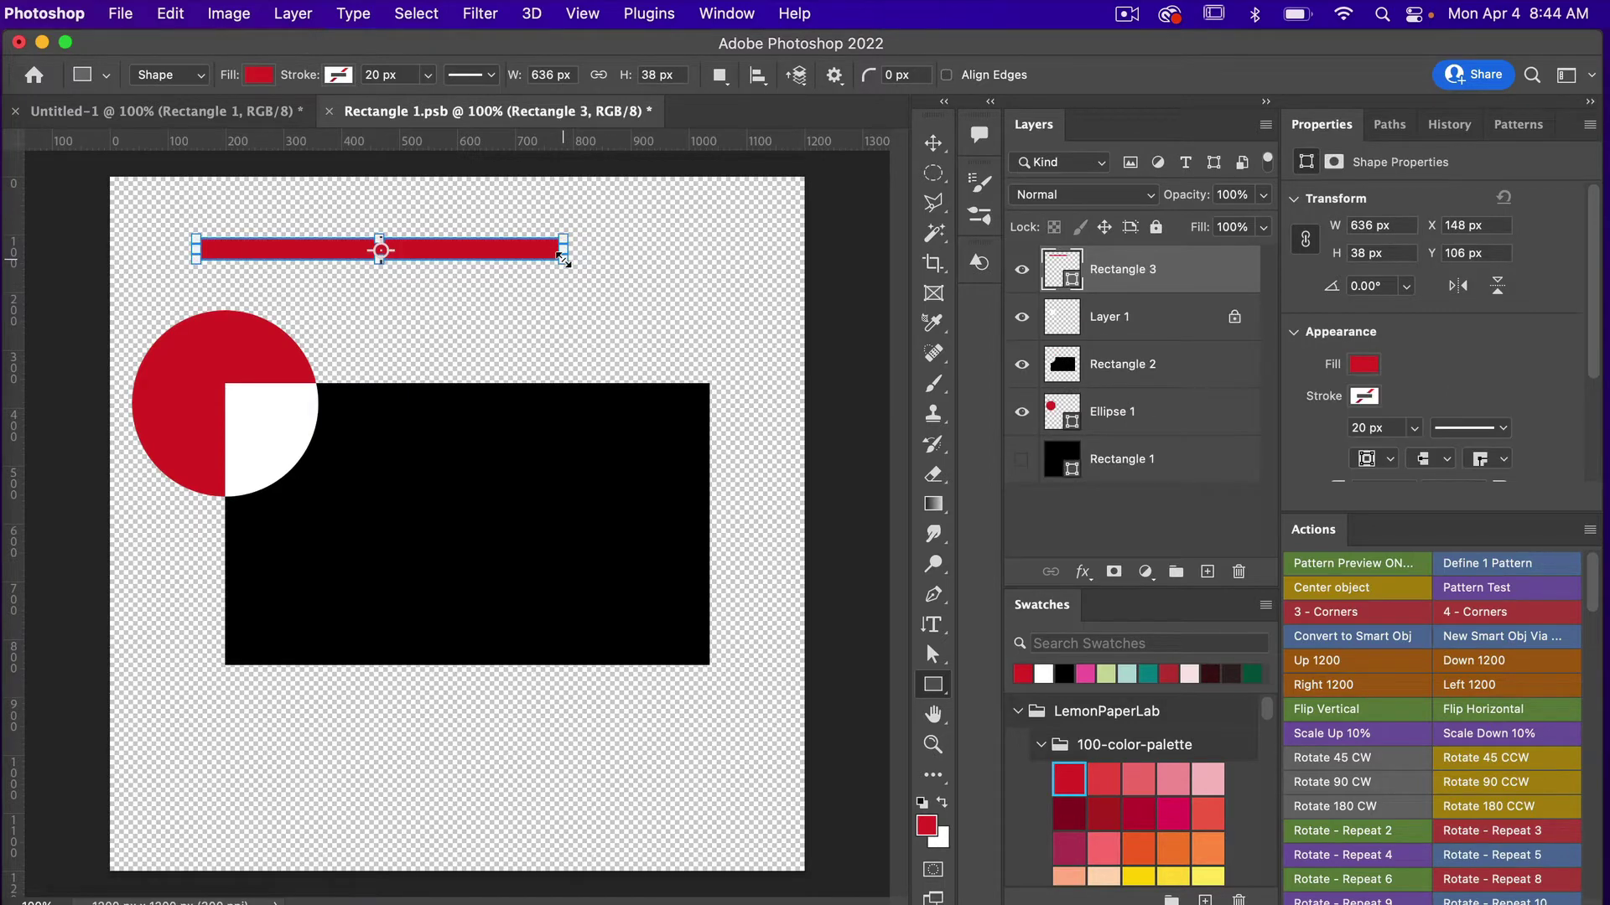
key("v")
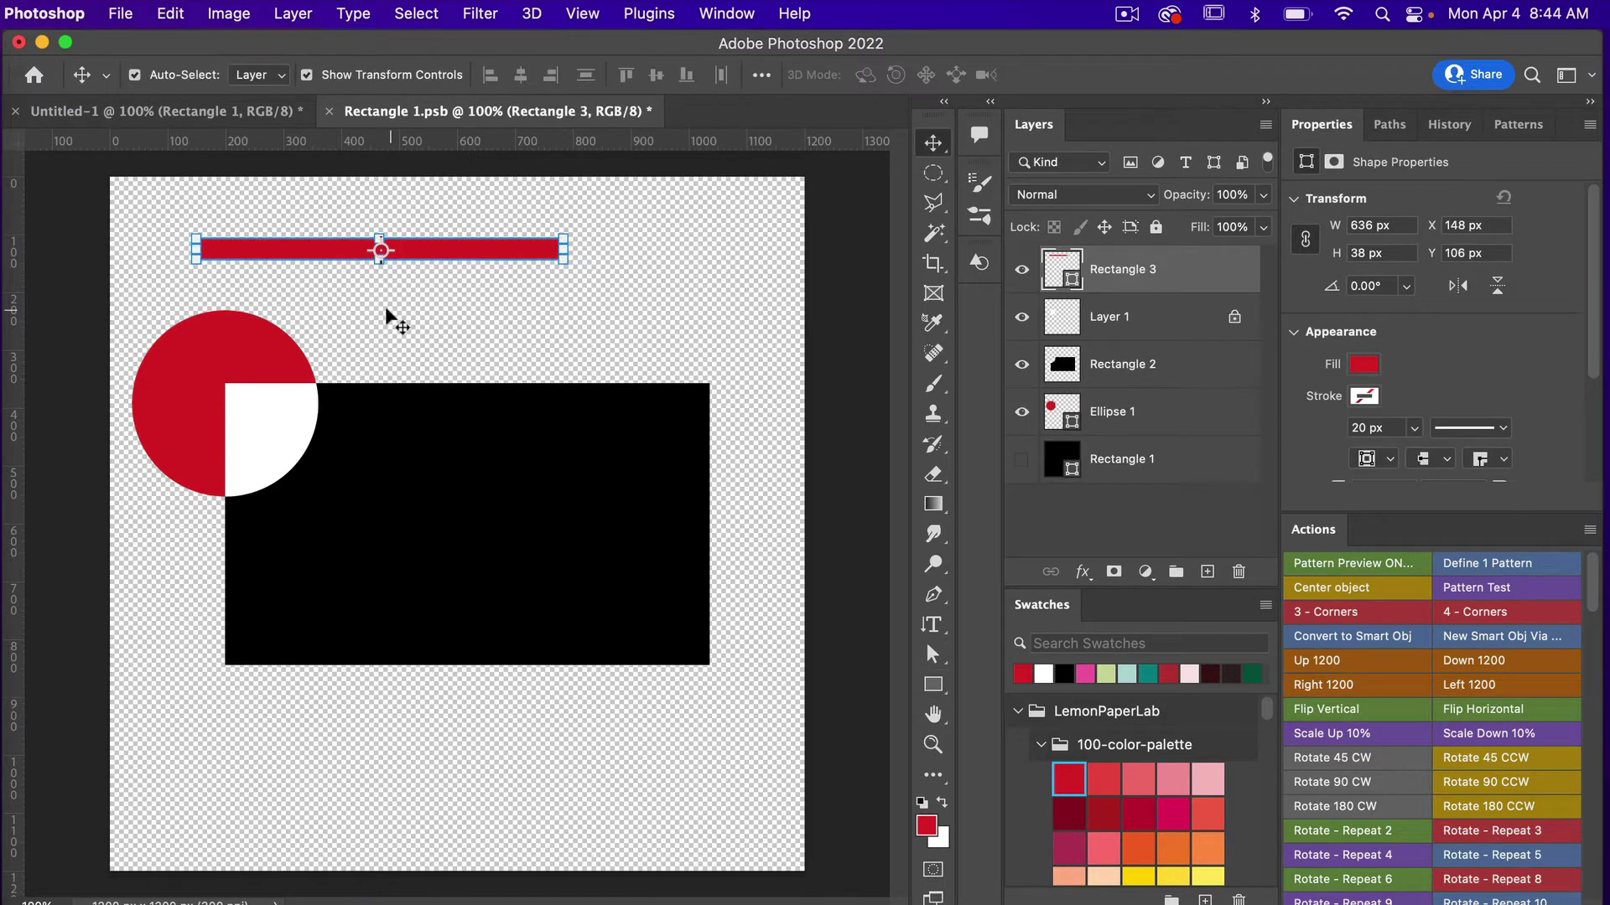
Move the red bar over the black rectangle, rotate it to about -54.7°, and scale it proportionally to about 780 x 47 px.
left_click_drag(445, 255, 544, 563)
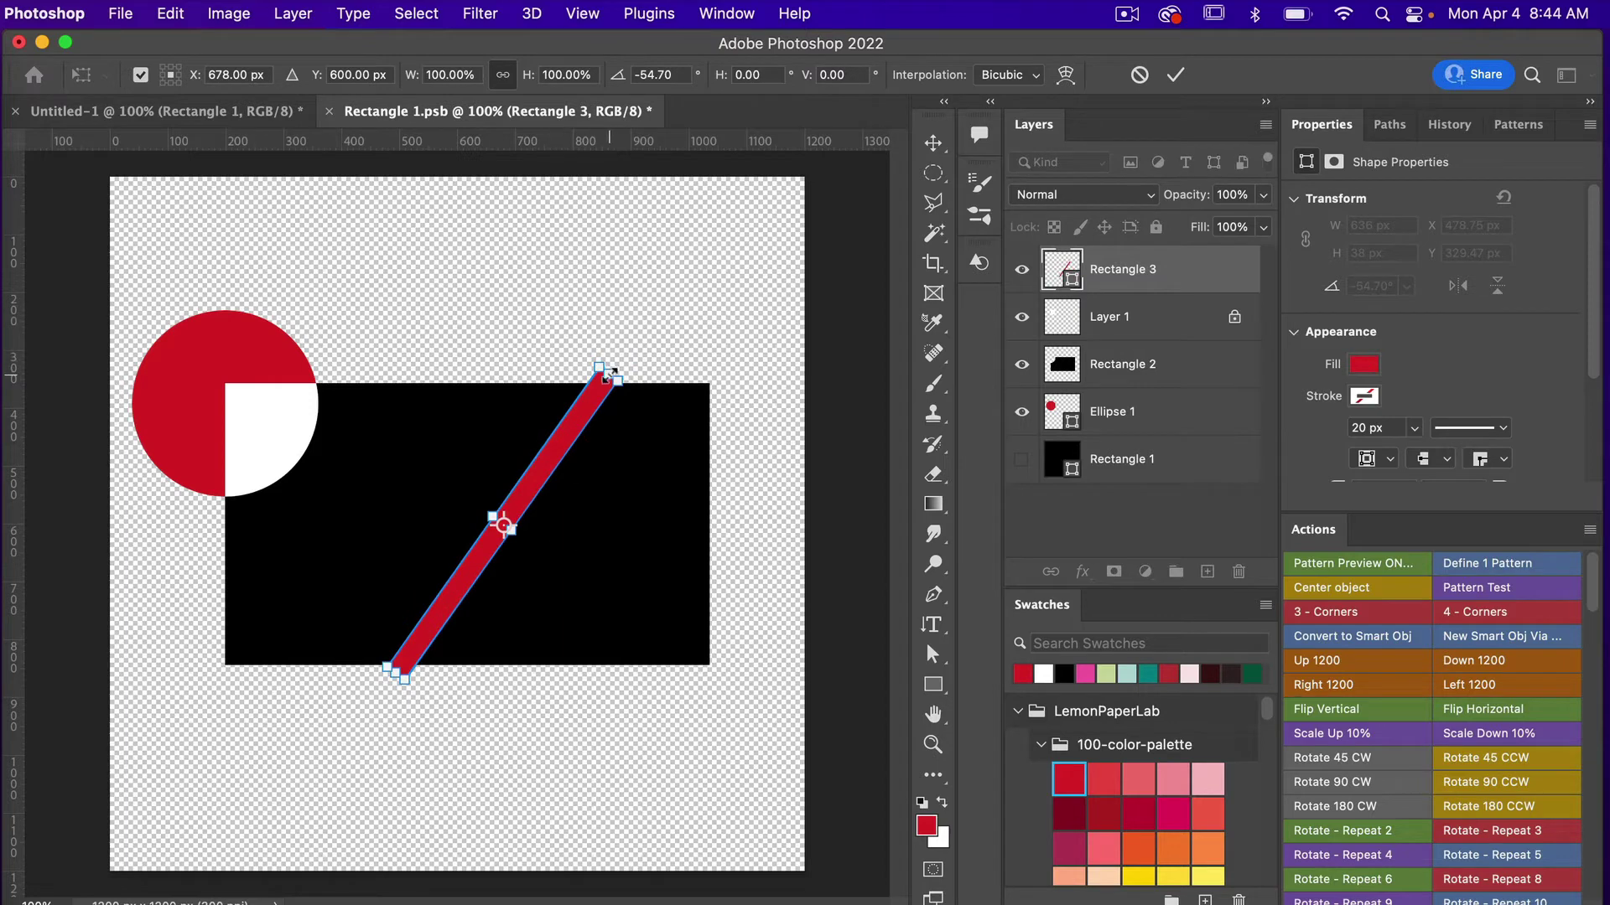
left_click_drag(608, 372, 655, 298)
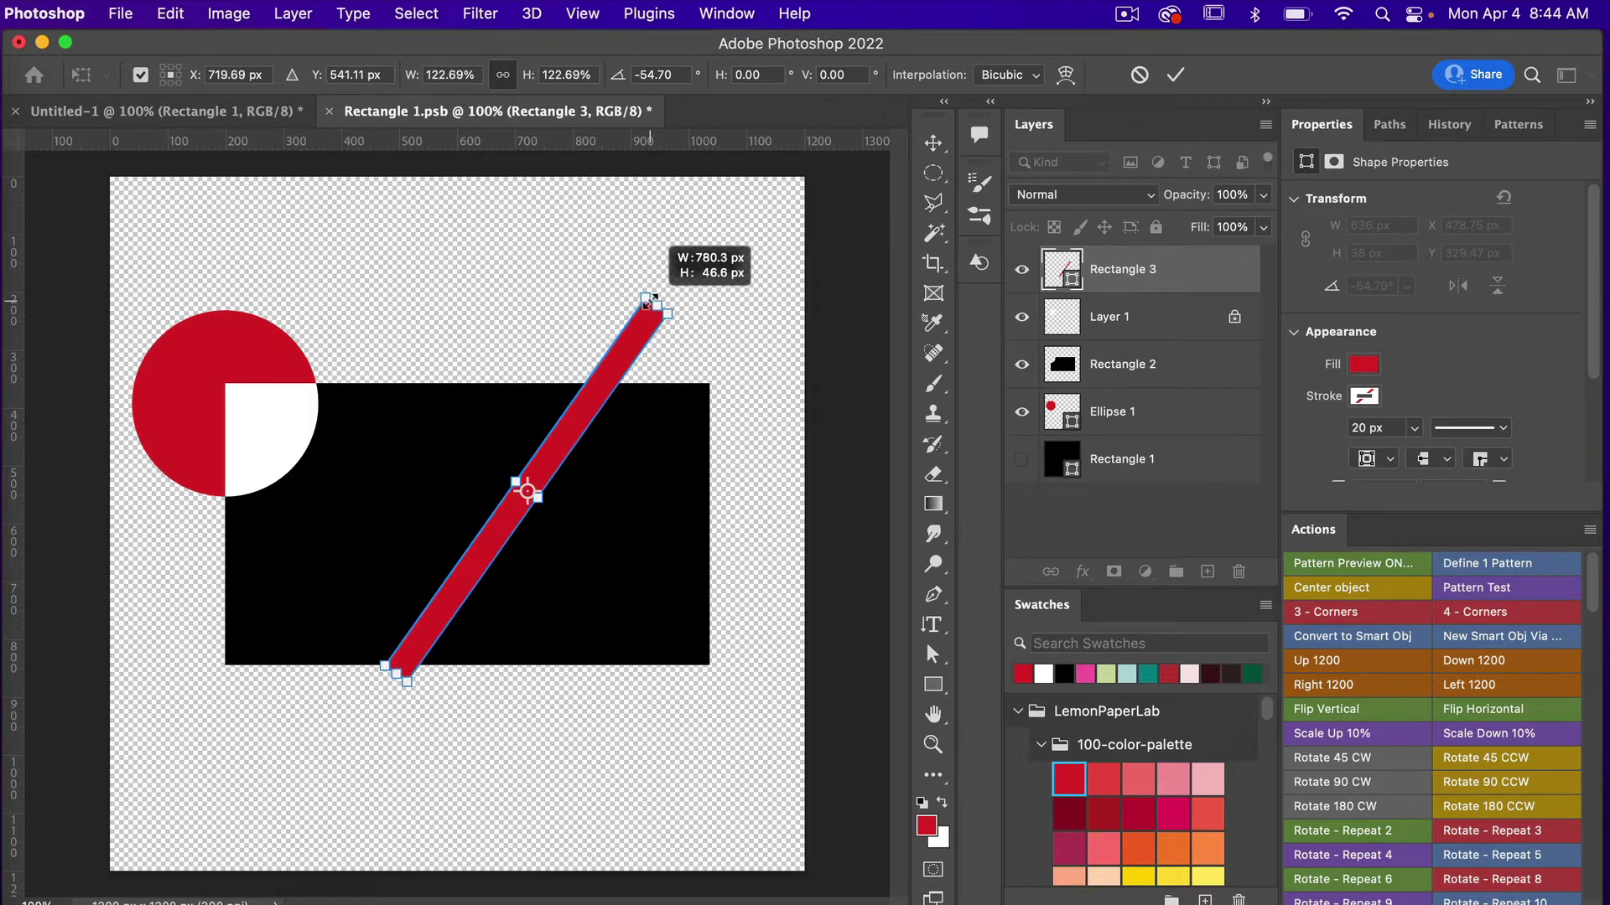
left_click(1176, 75)
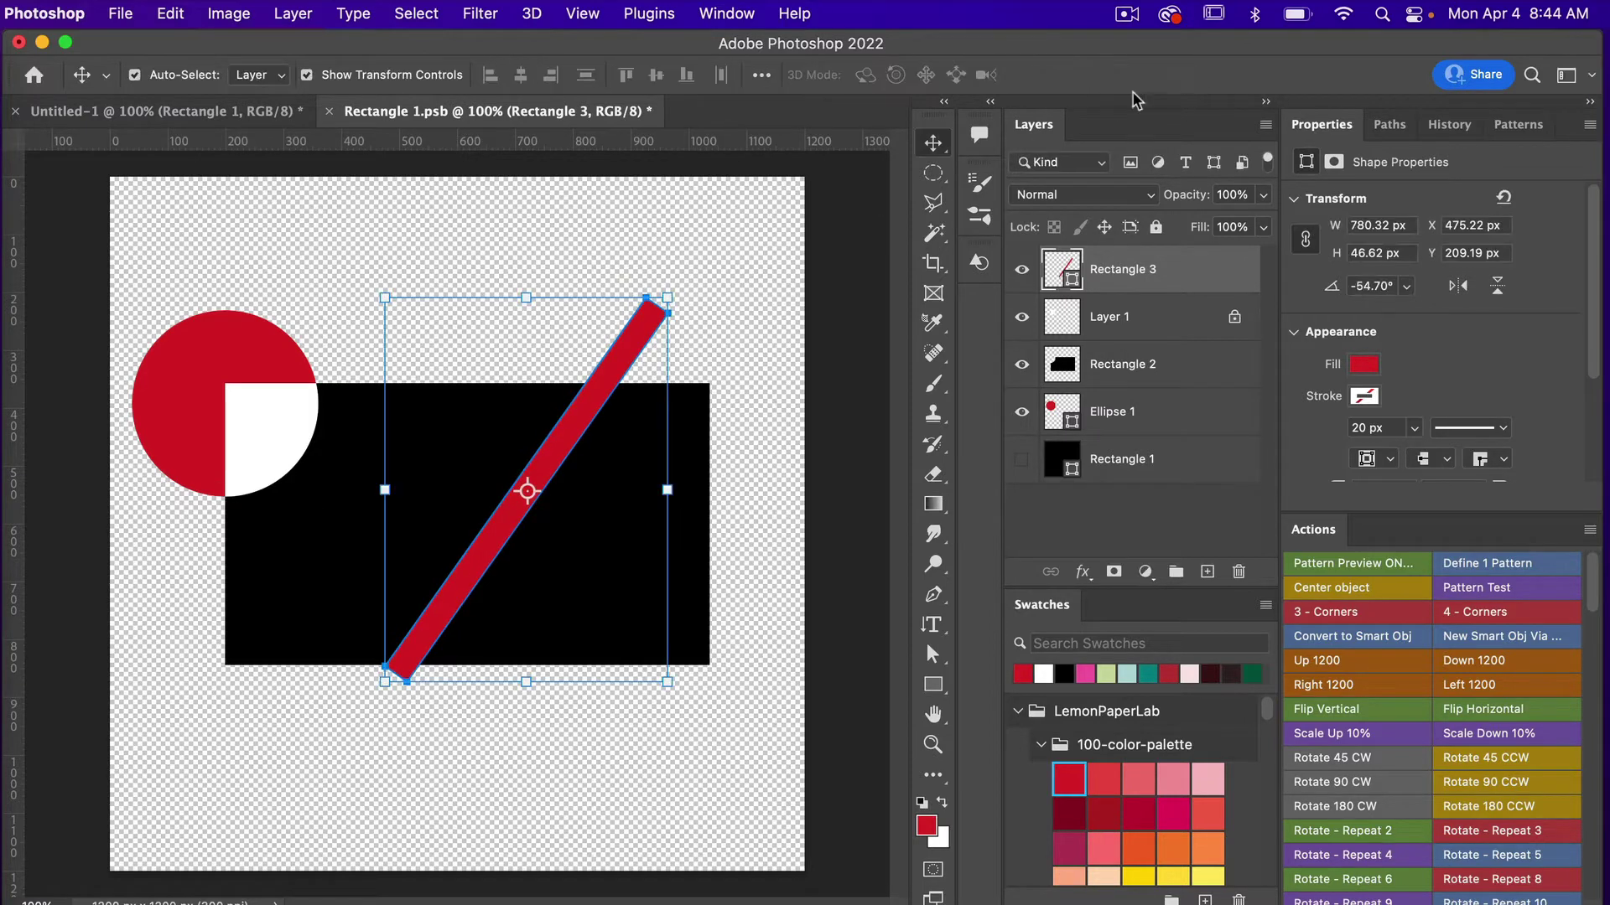
Move the diagonal red bar to about X 279 px, Y 256 px so both ends extend past the black rectangle.
left_click_drag(558, 446, 450, 479)
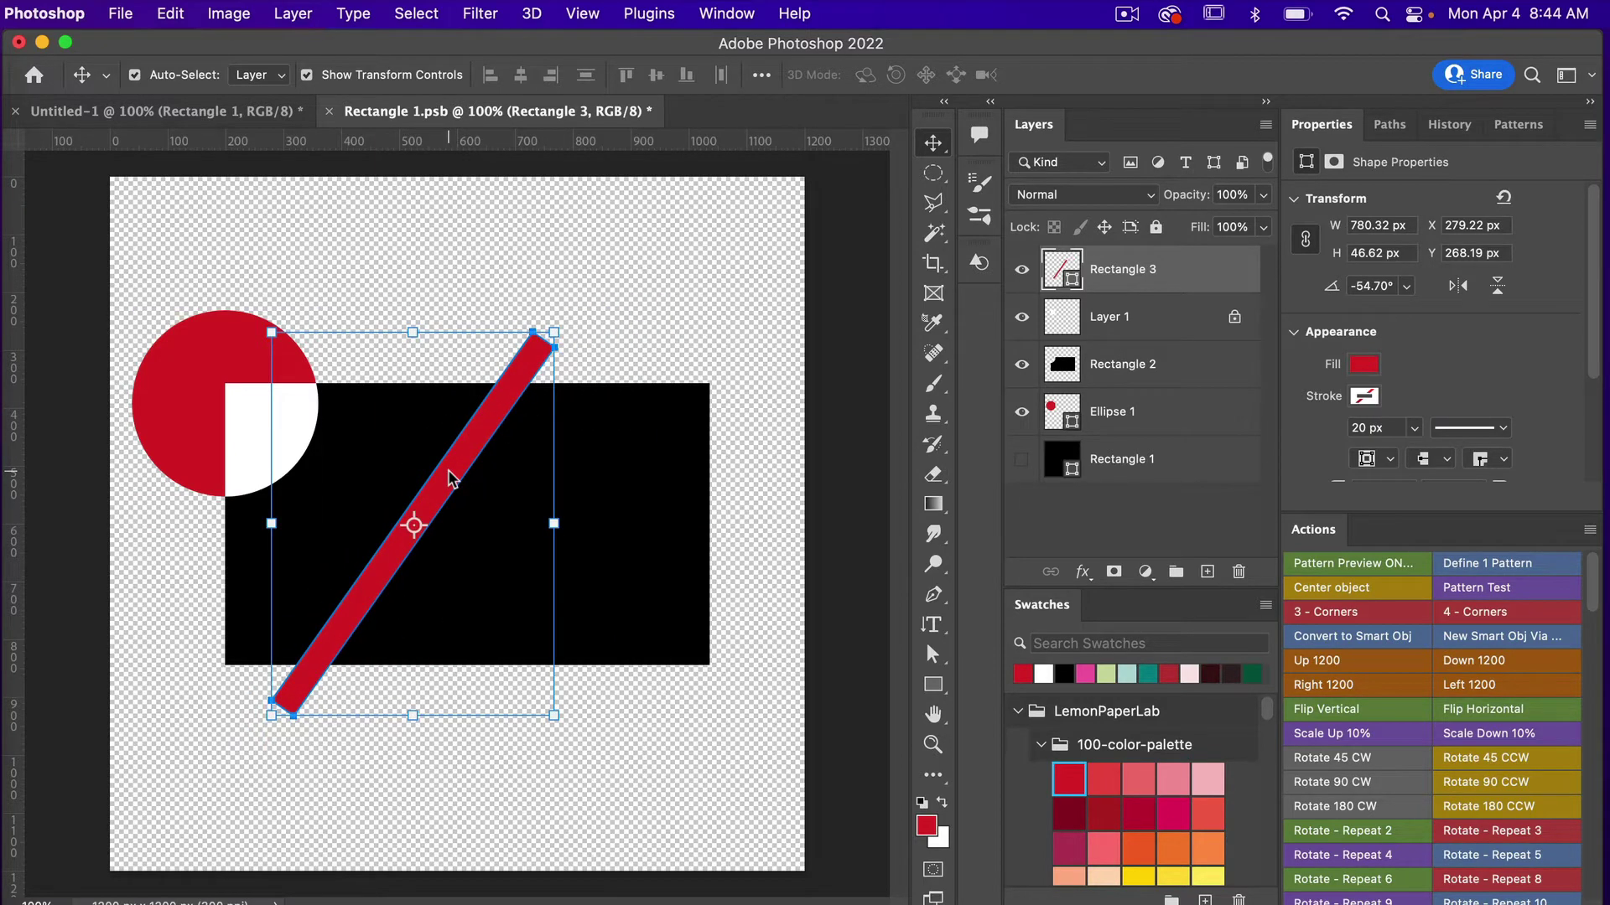
key("Up")
key("Up")
key("Up")
key("Up")
key("Up")
key("Up")
key("Up")
key("Up")
key("Up")
key("Up")
key("Up")
key("Up")
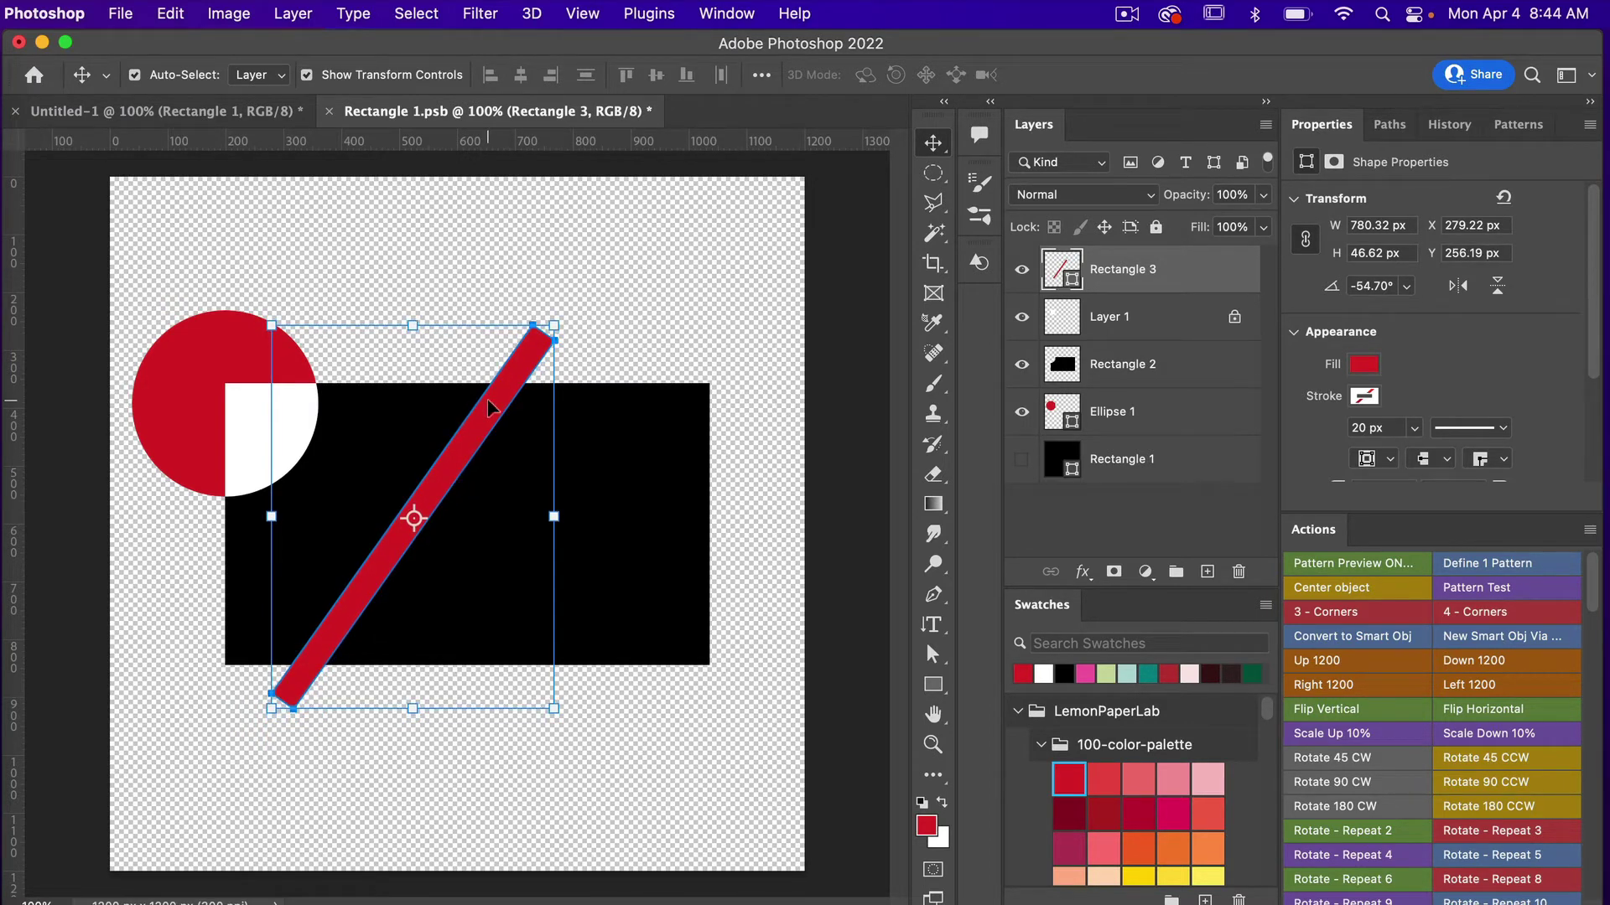
Duplicate the diagonal bar, move the copy up and right to about X 501 px, Y 123 px, and rasterize it.
key("ctrl+j")
left_click_drag(489, 407, 617, 333)
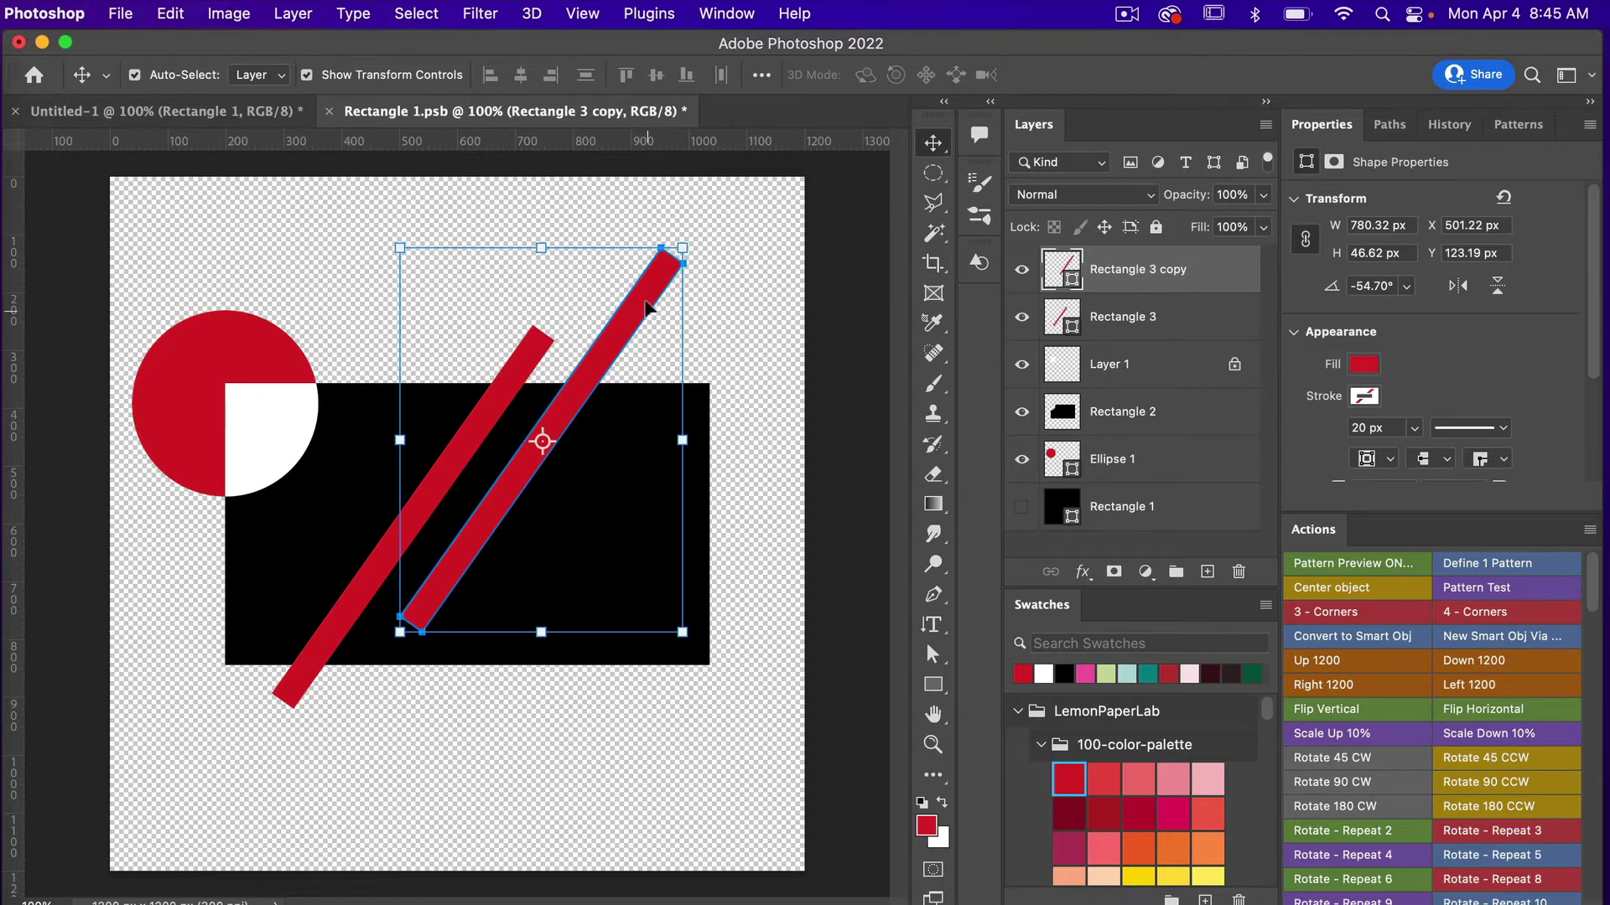
right_click(1118, 280)
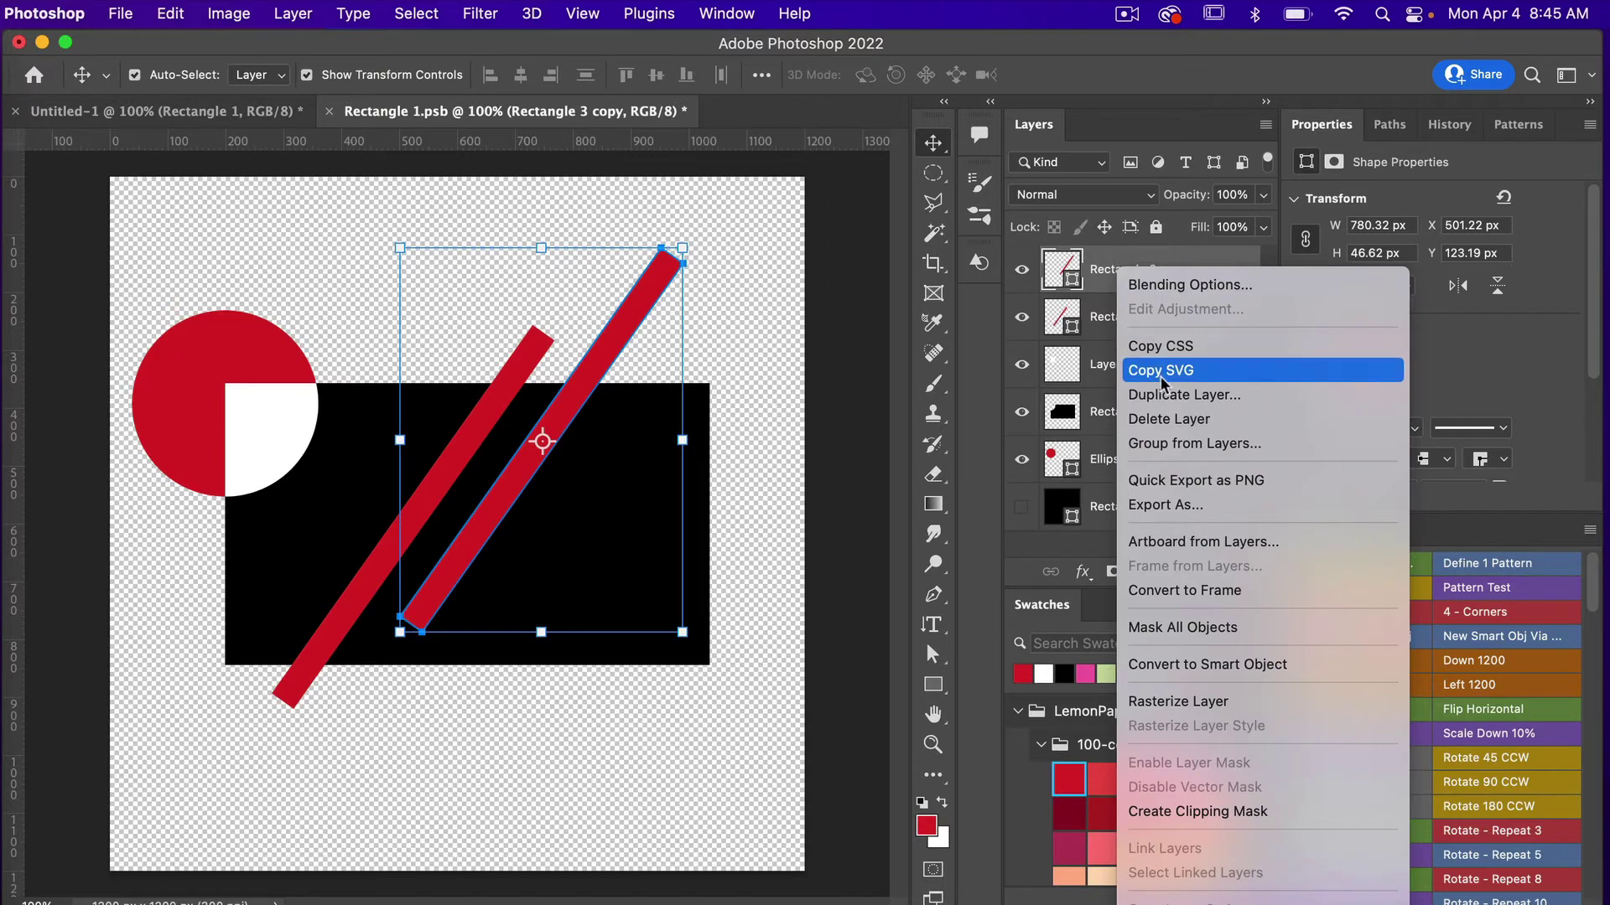
left_click(1190, 704)
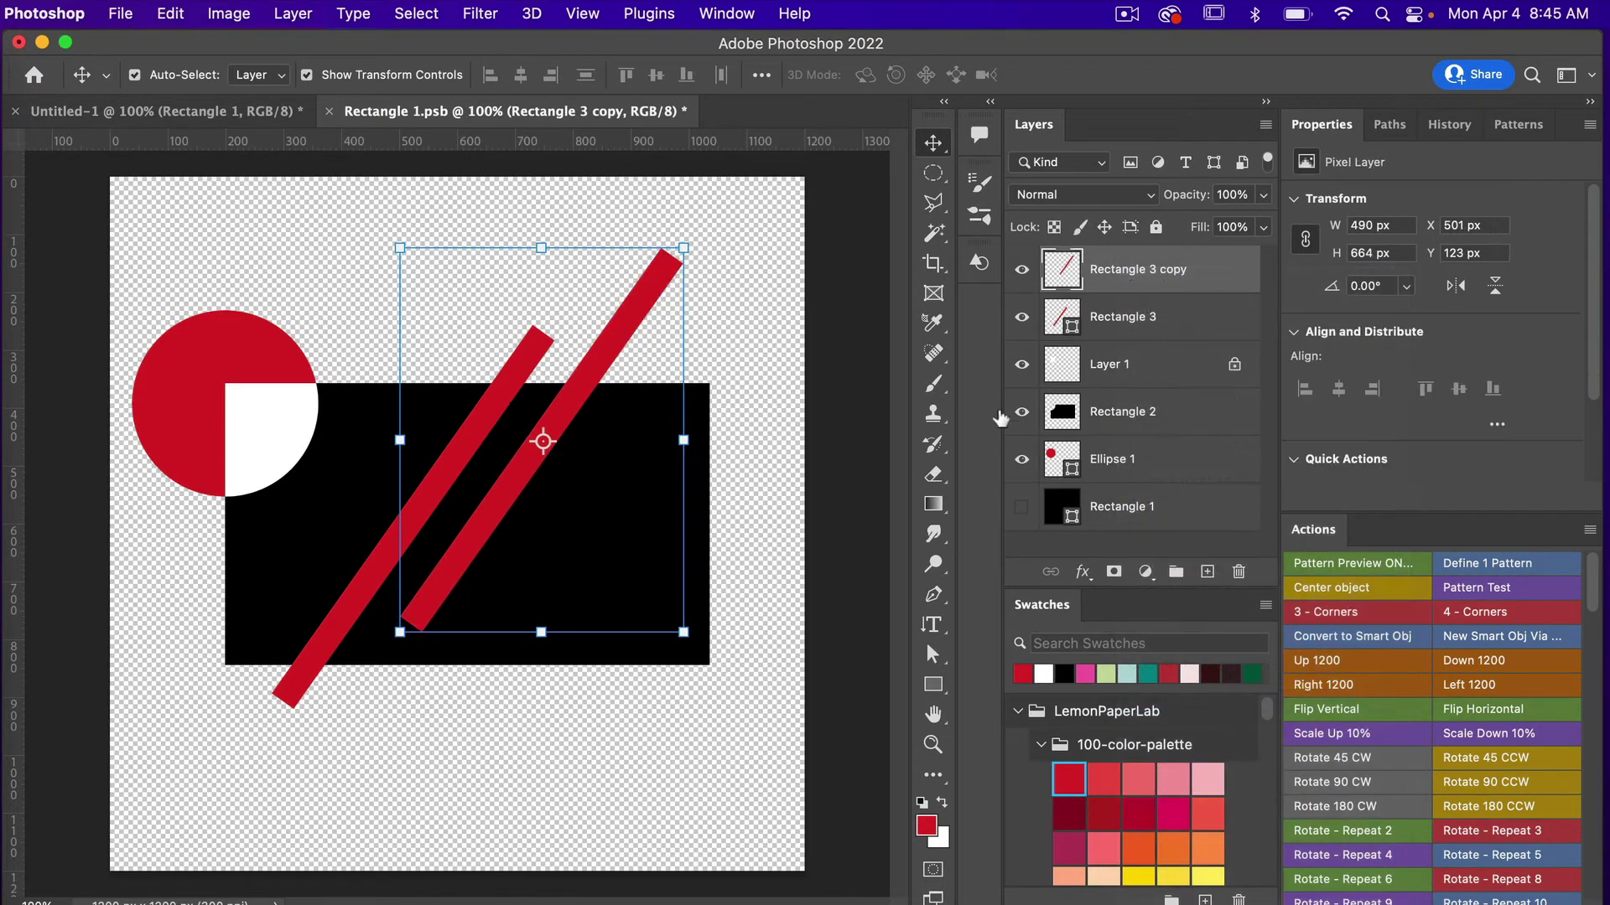
Cut the part of Rectangle 3 copy inside Rectangle 2's outline to its own layer and fill it with white.
left_click(1111, 423)
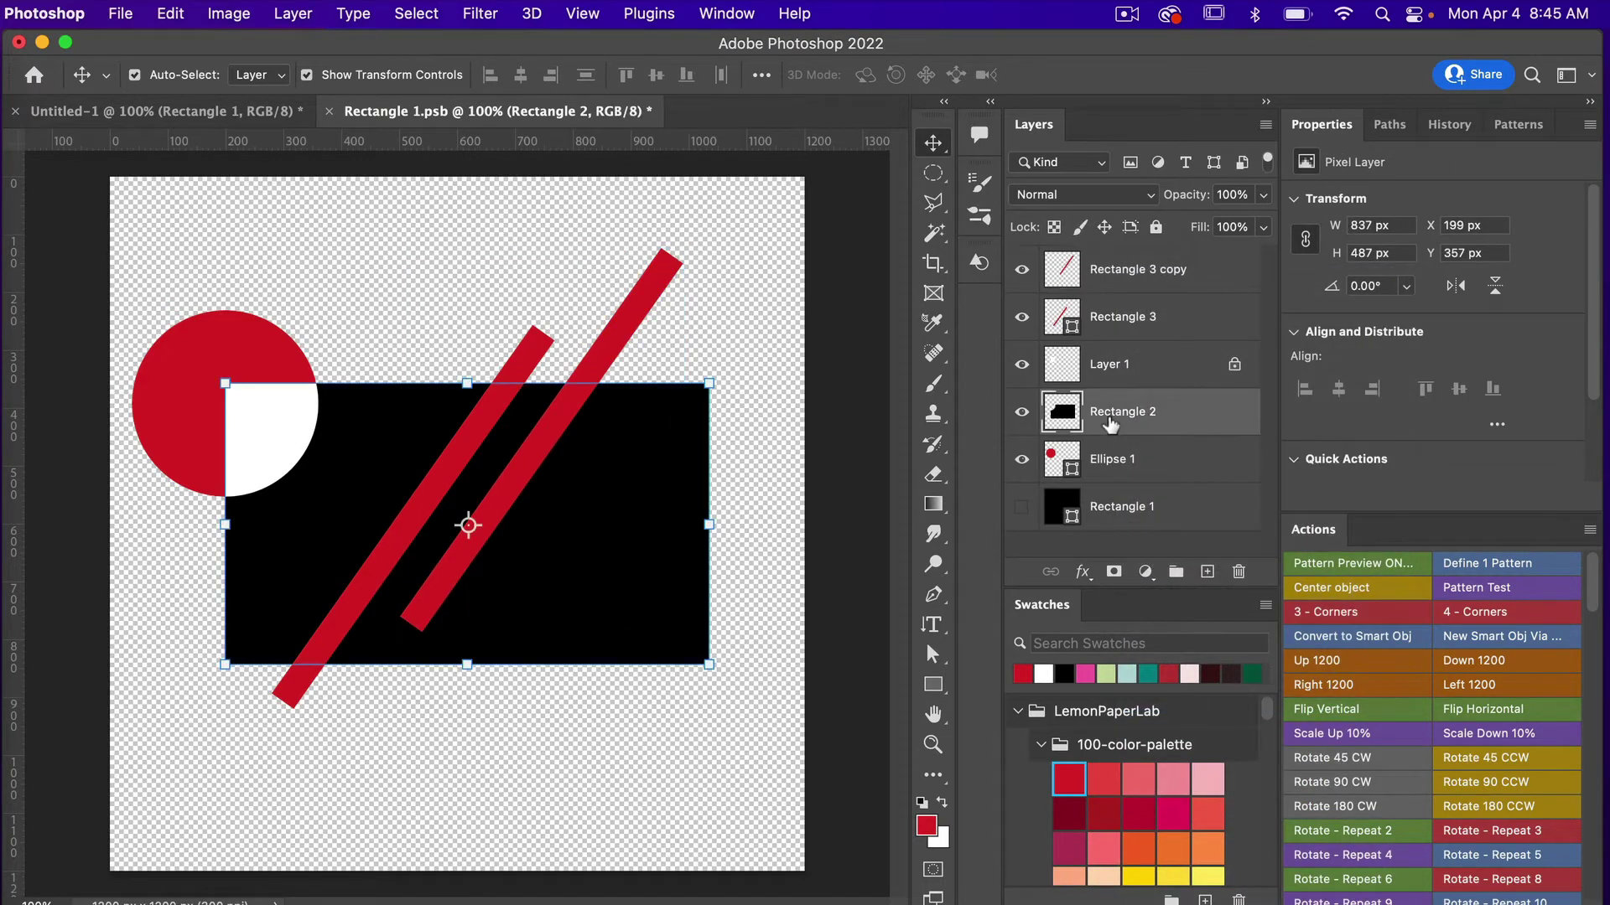
left_click(1062, 419, "super")
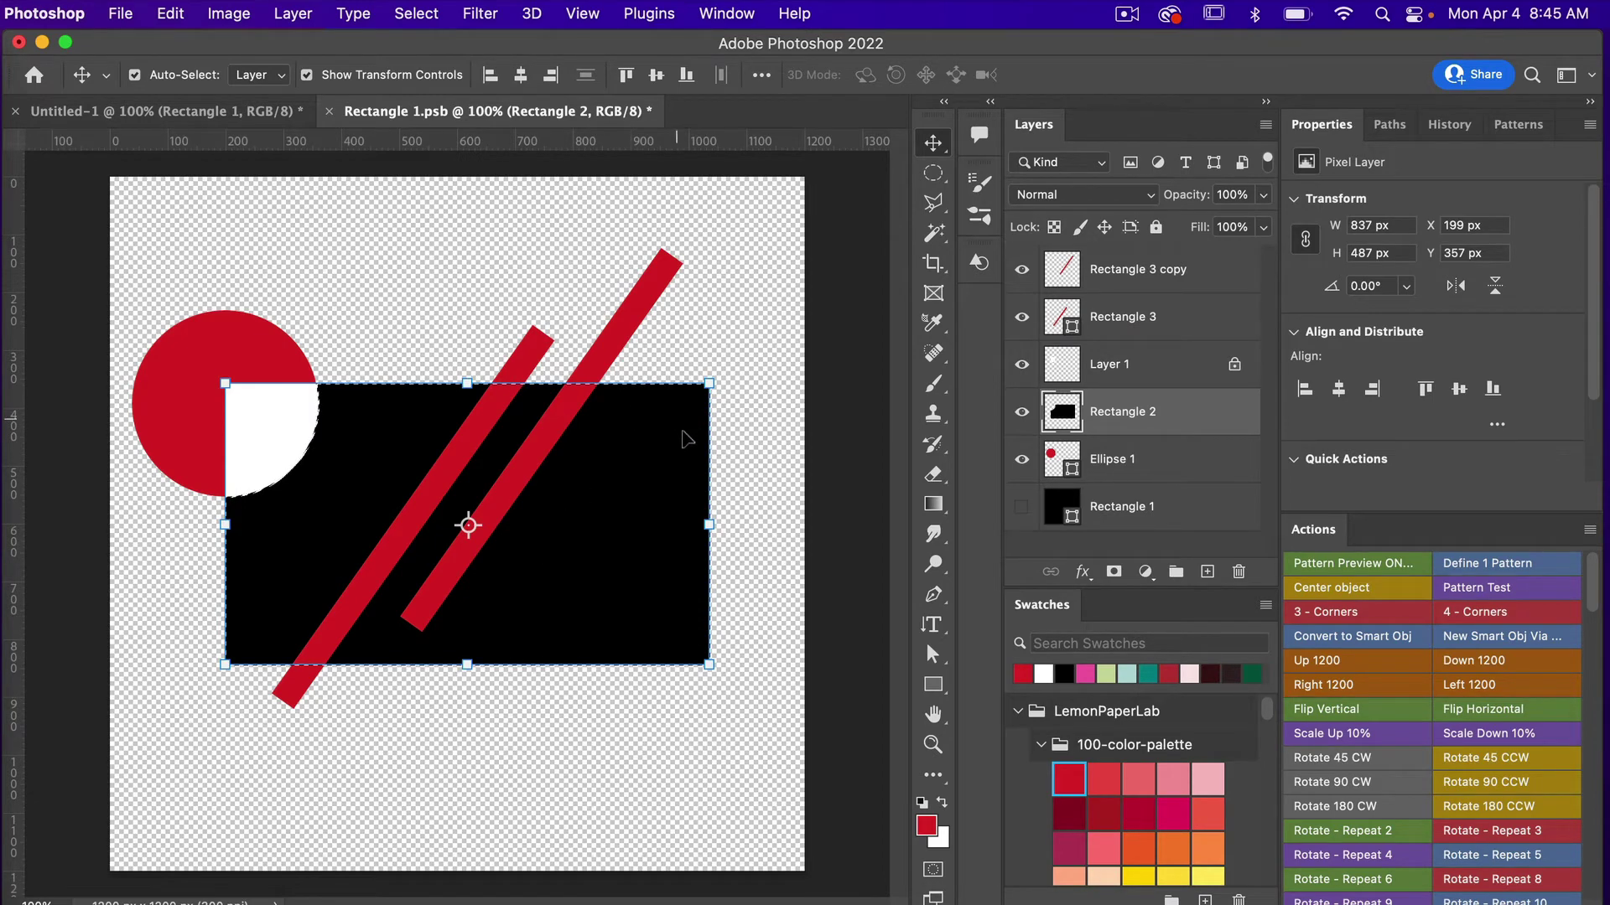
left_click(1132, 280)
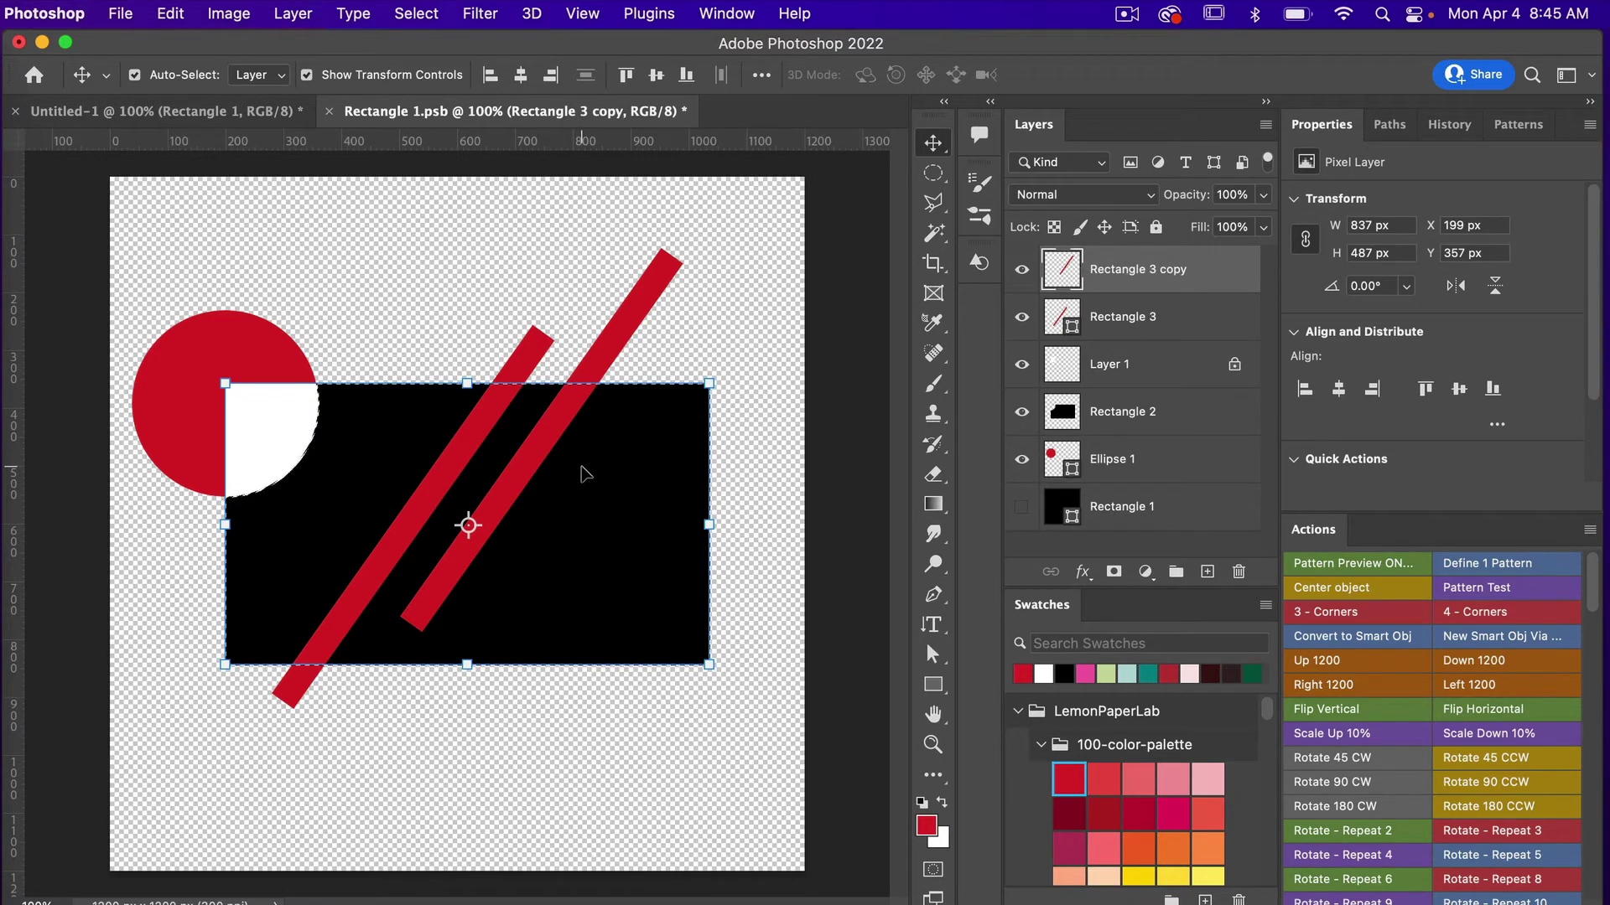
key("m")
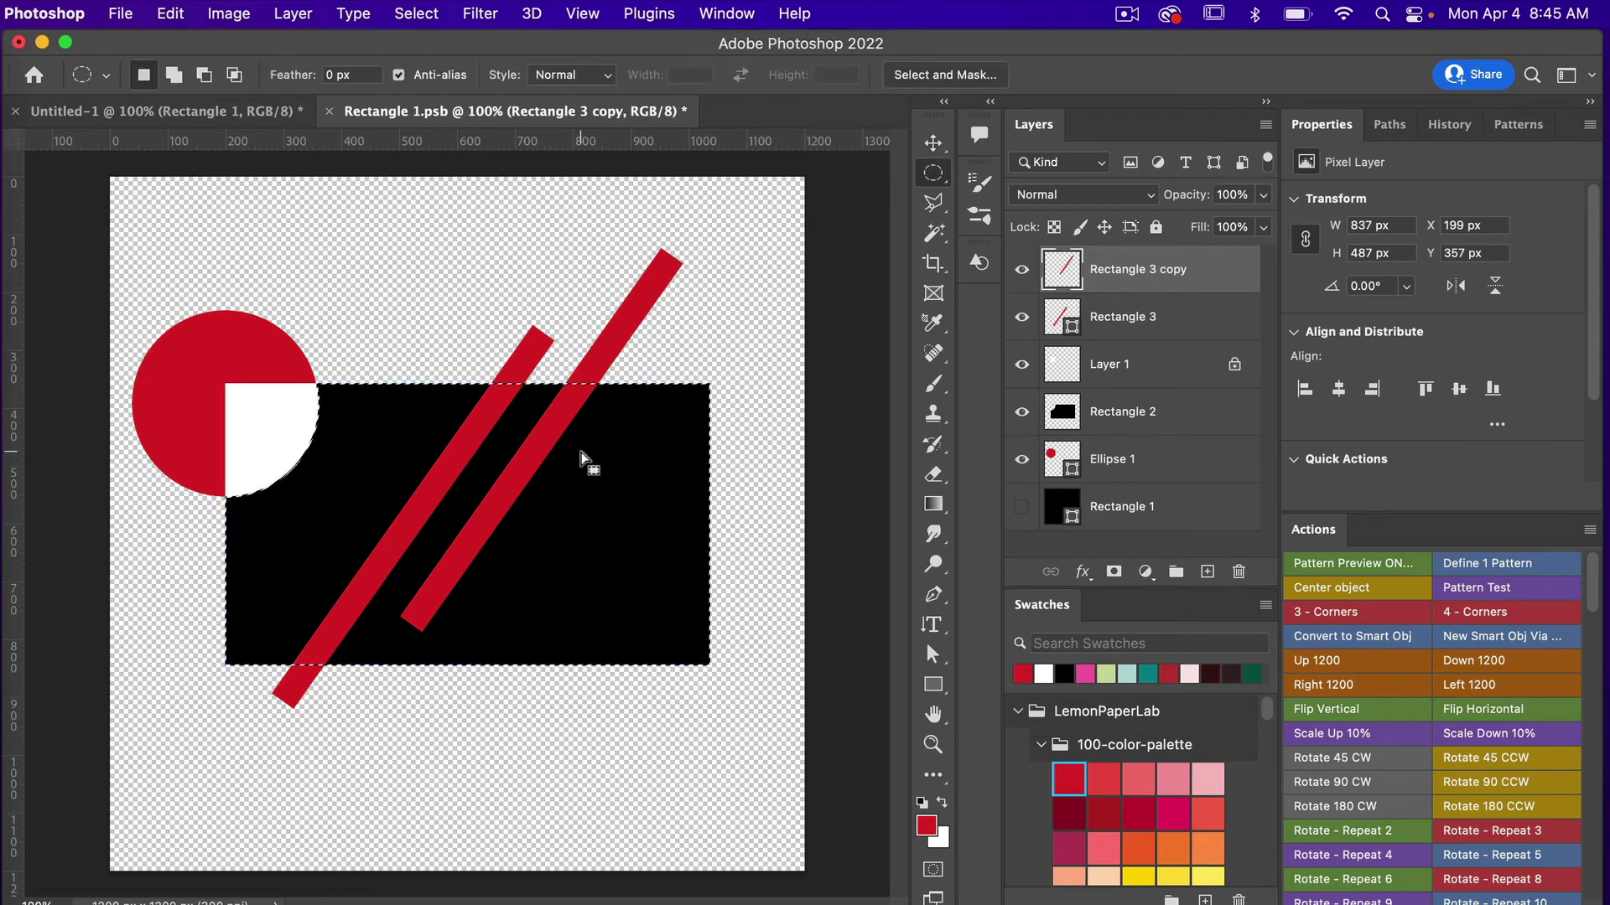
right_click(581, 452)
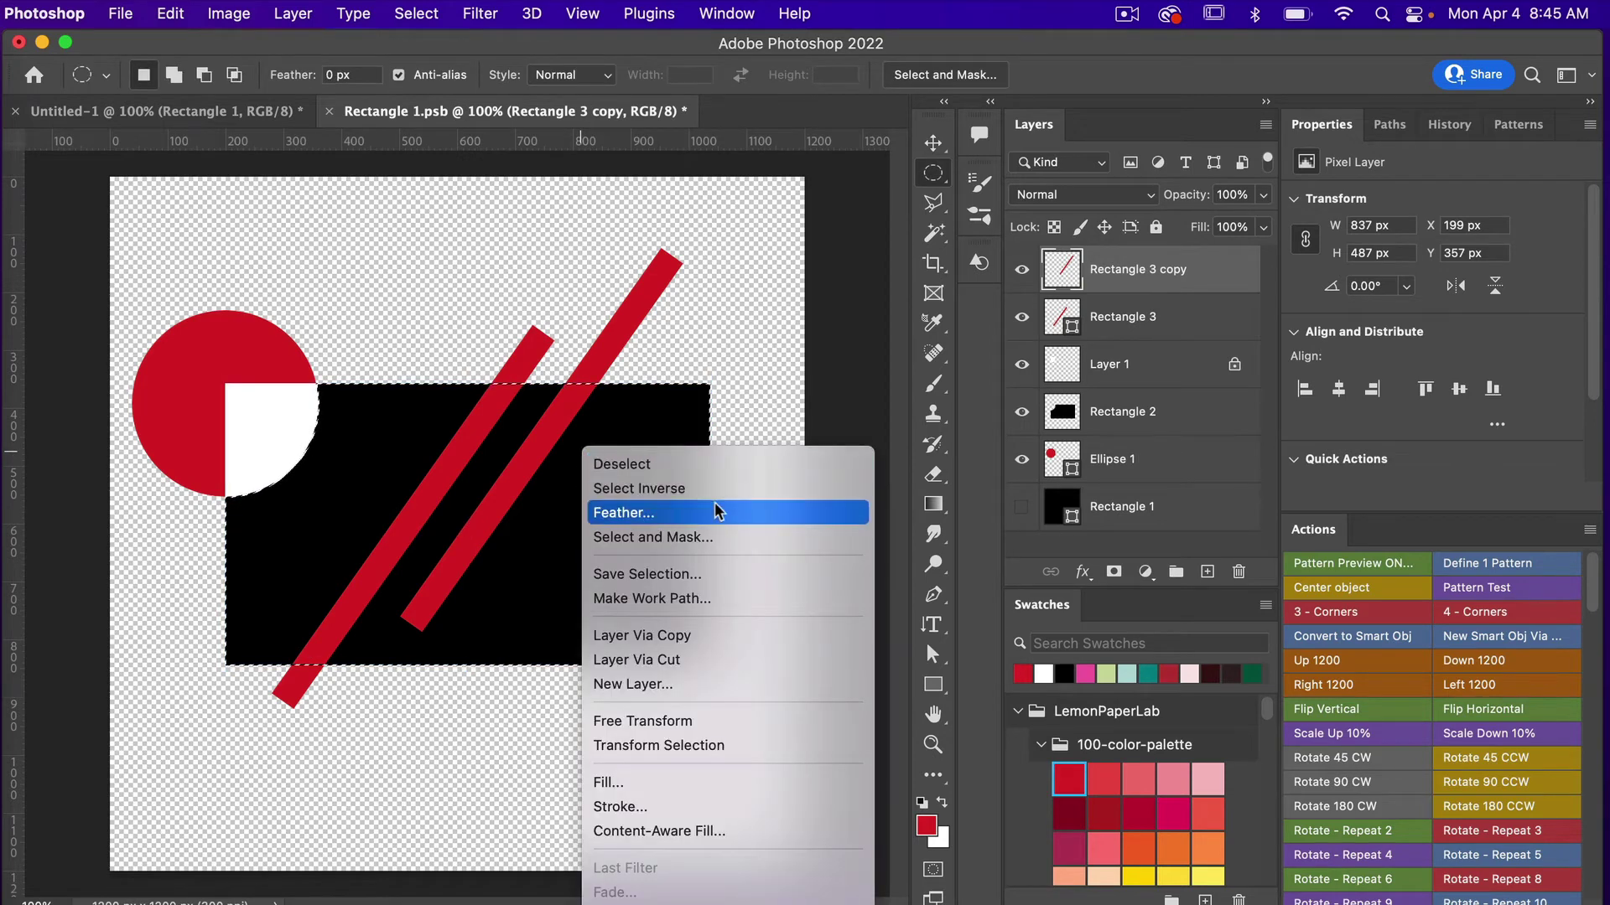
left_click(669, 658)
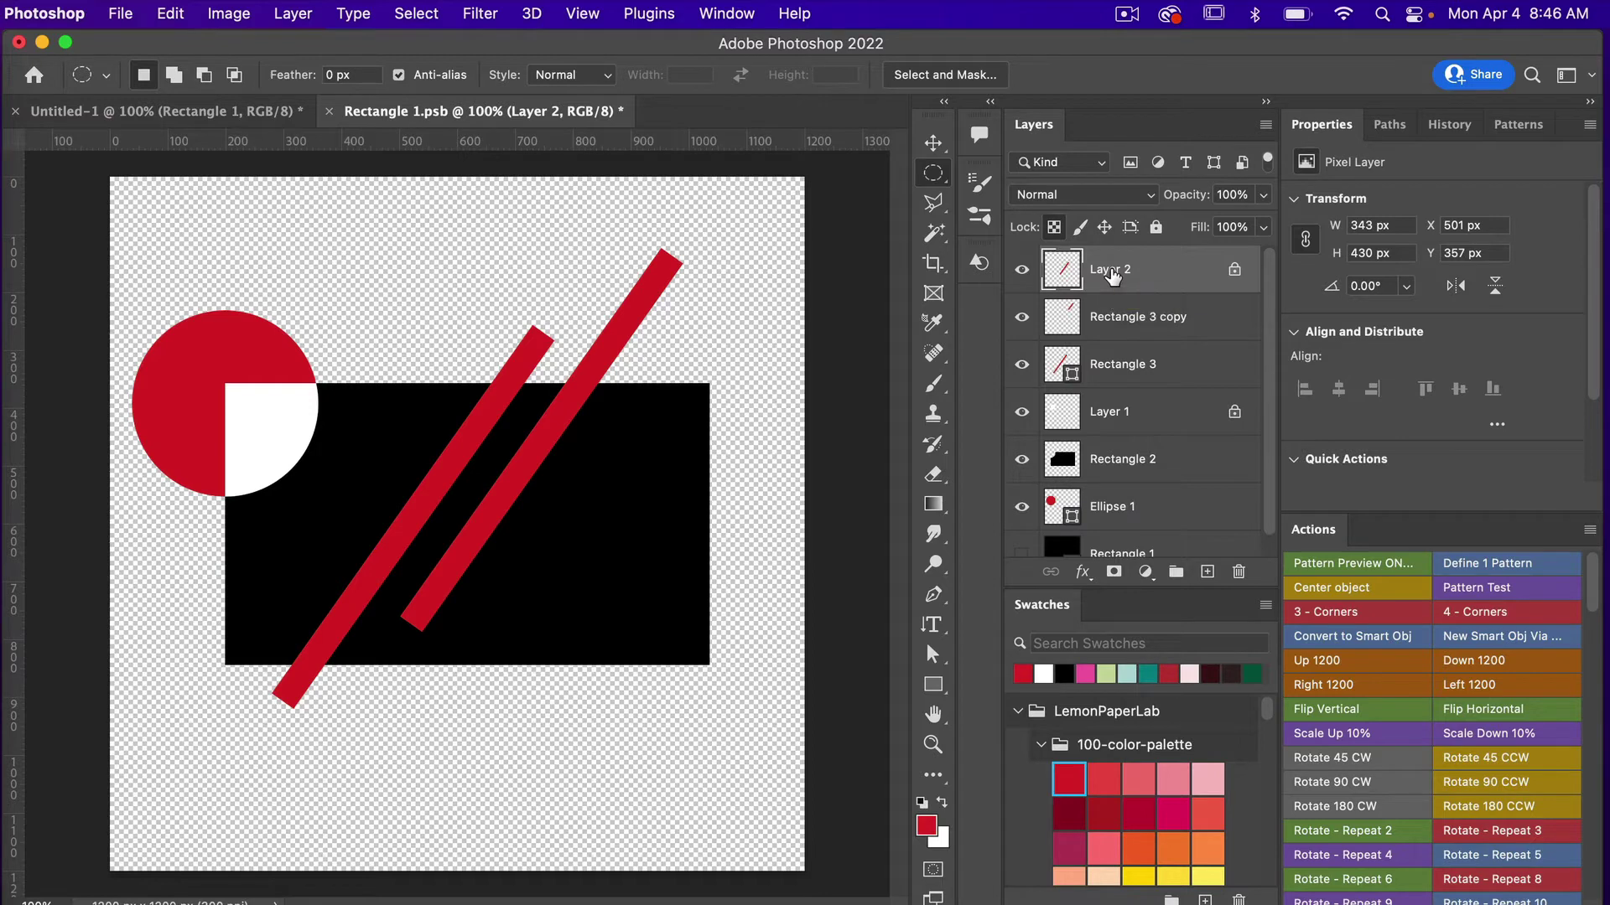
key("super+BackSpace")
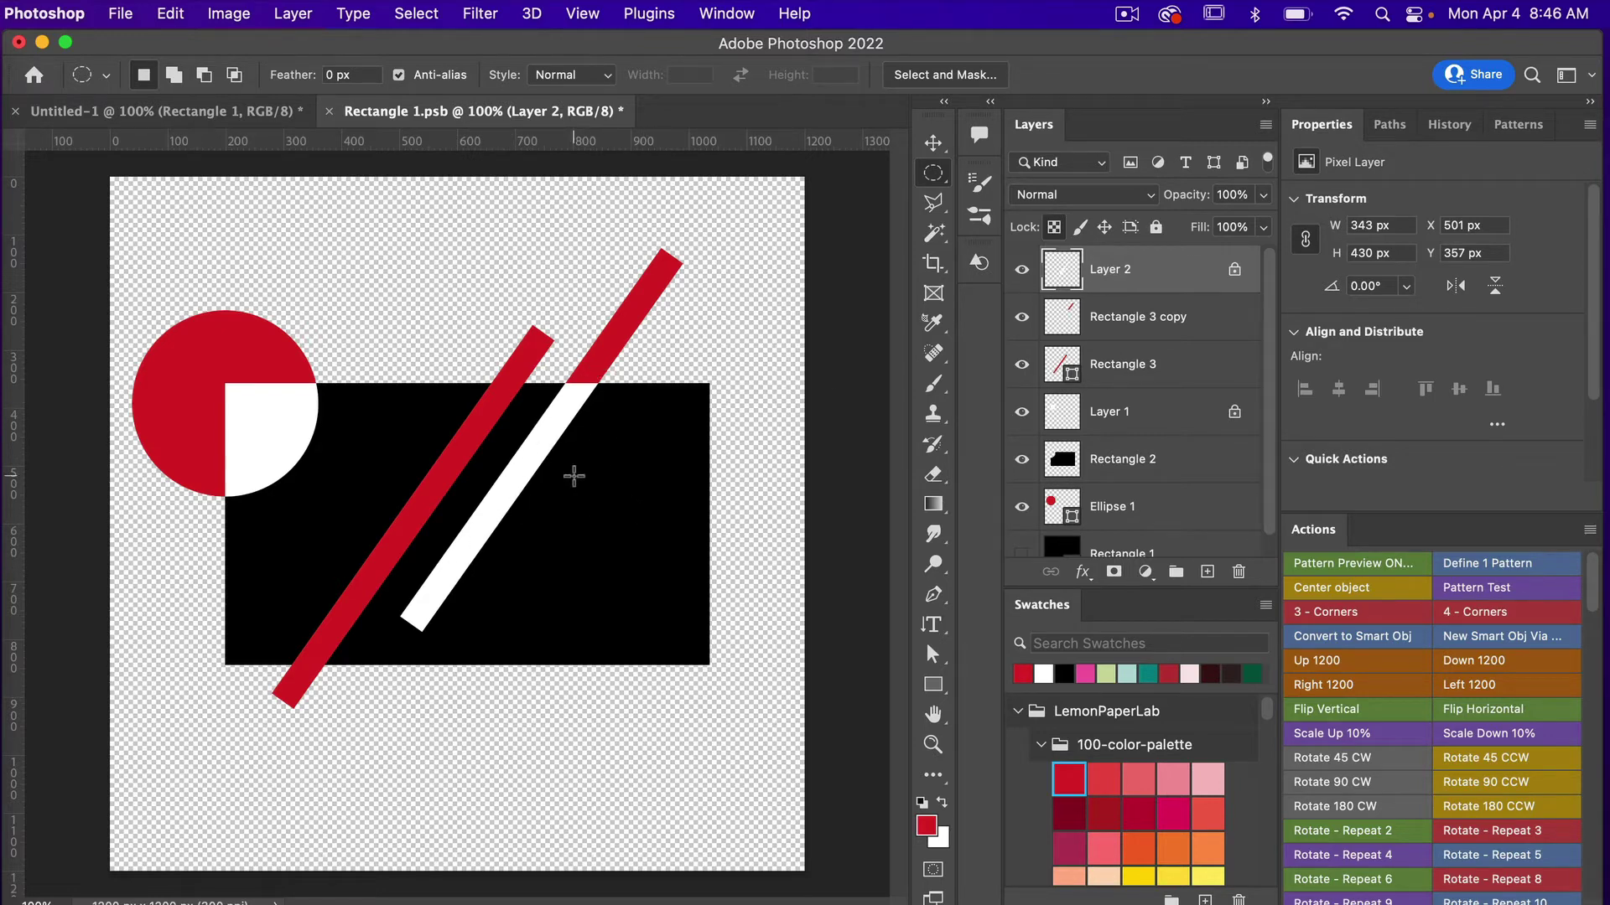
On a new layer, draw a black circle about 64 px wide outside the black rectangle's upper-right corner.
left_click(1206, 574)
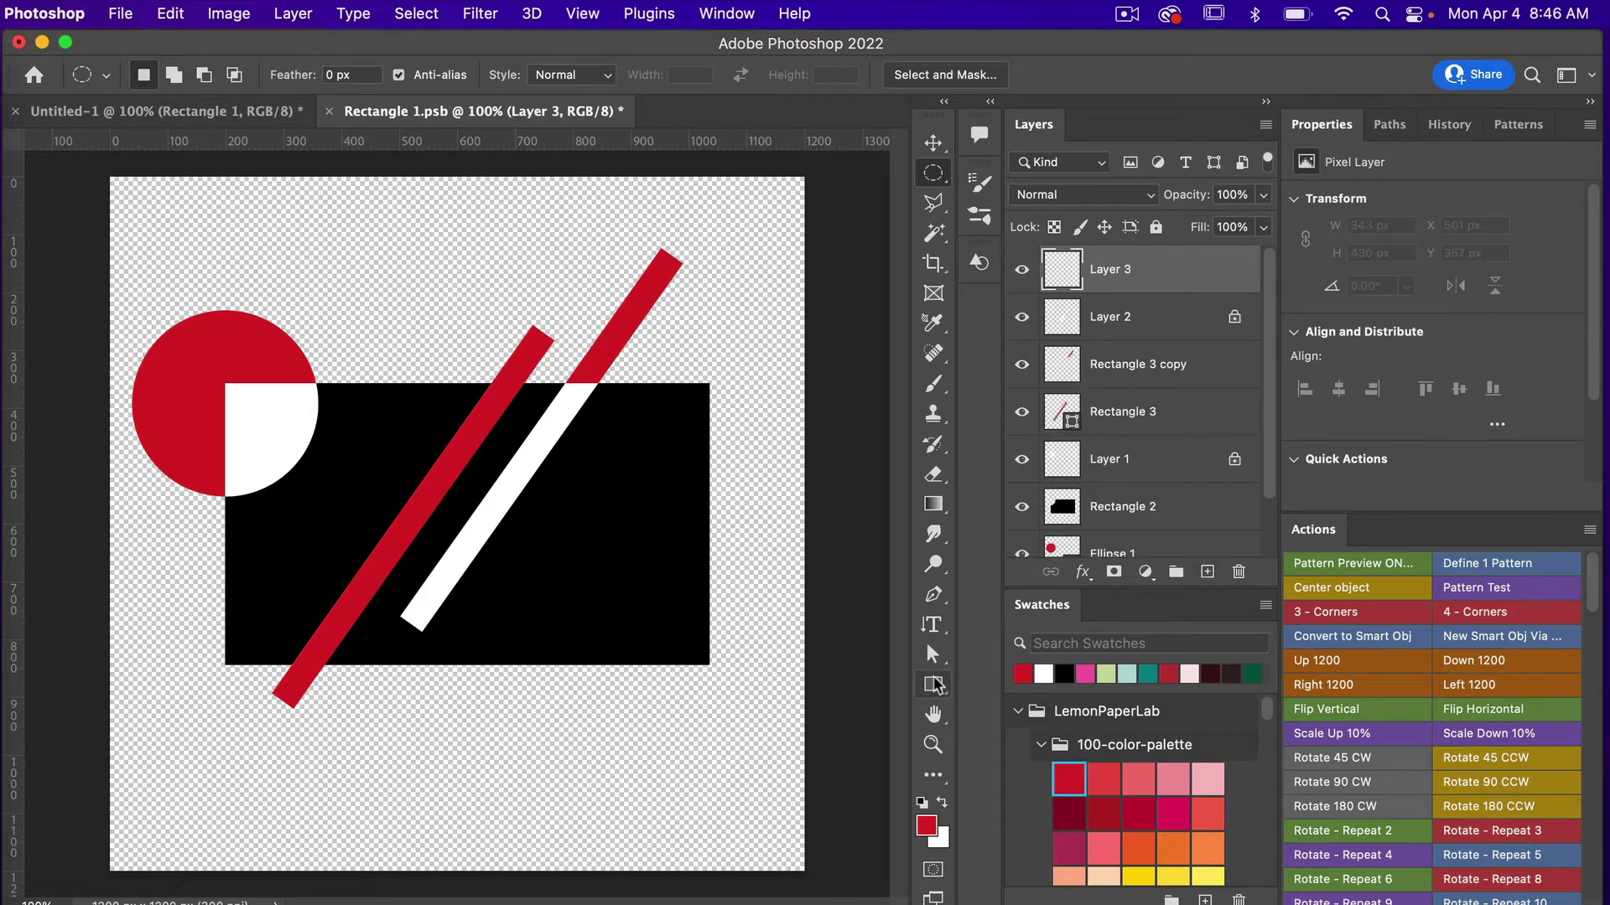
key("d")
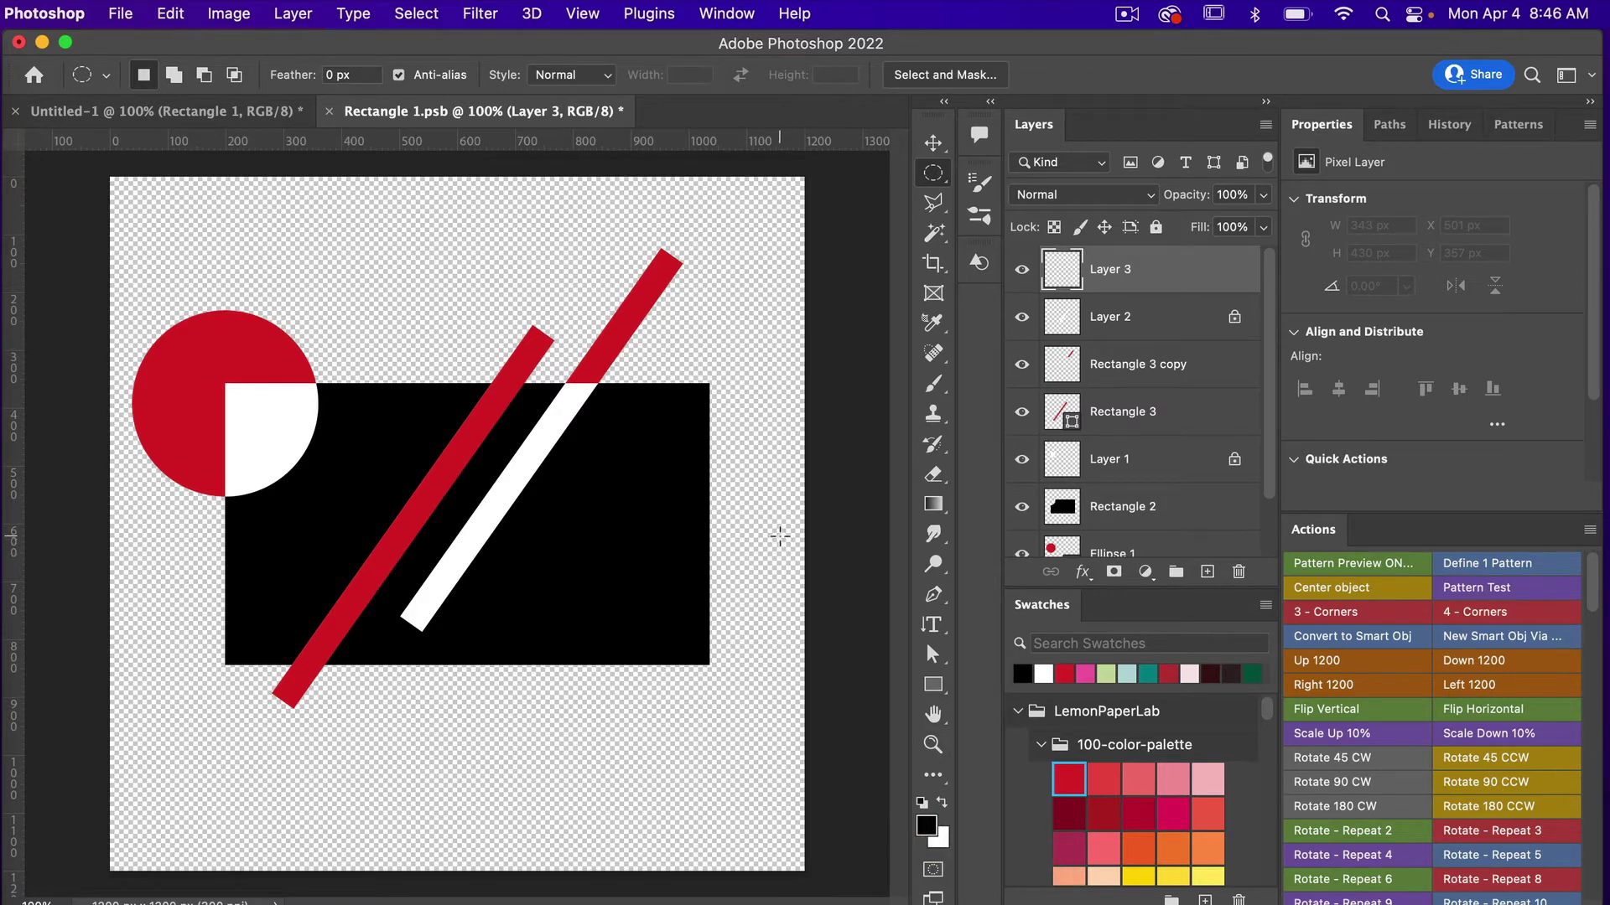
key("u")
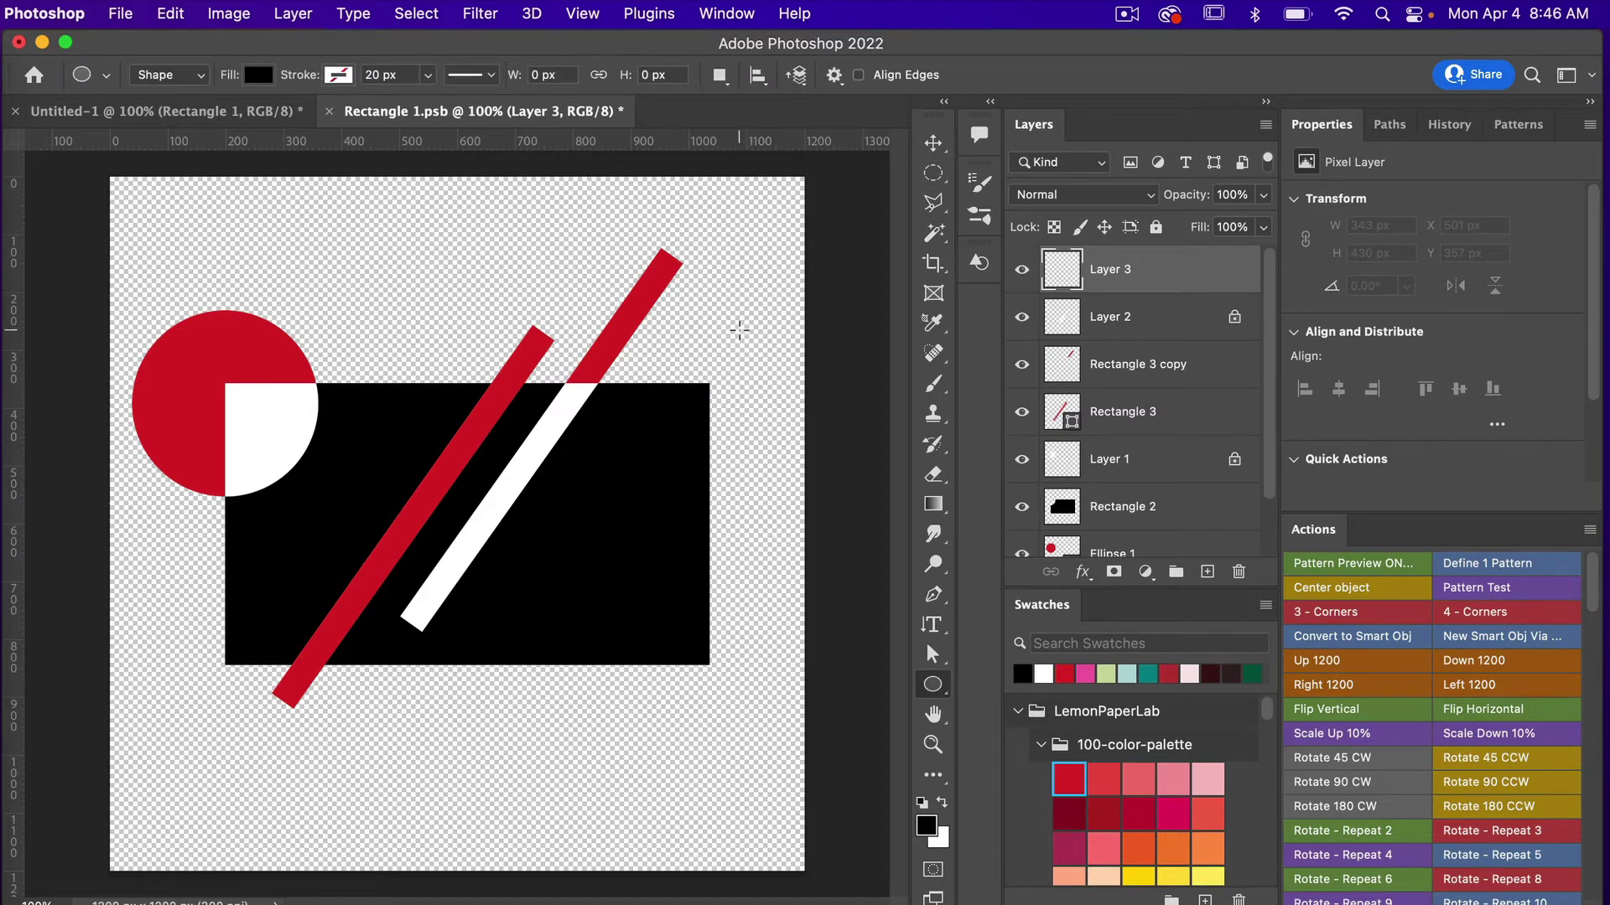
left_click_drag(740, 330, 761, 349)
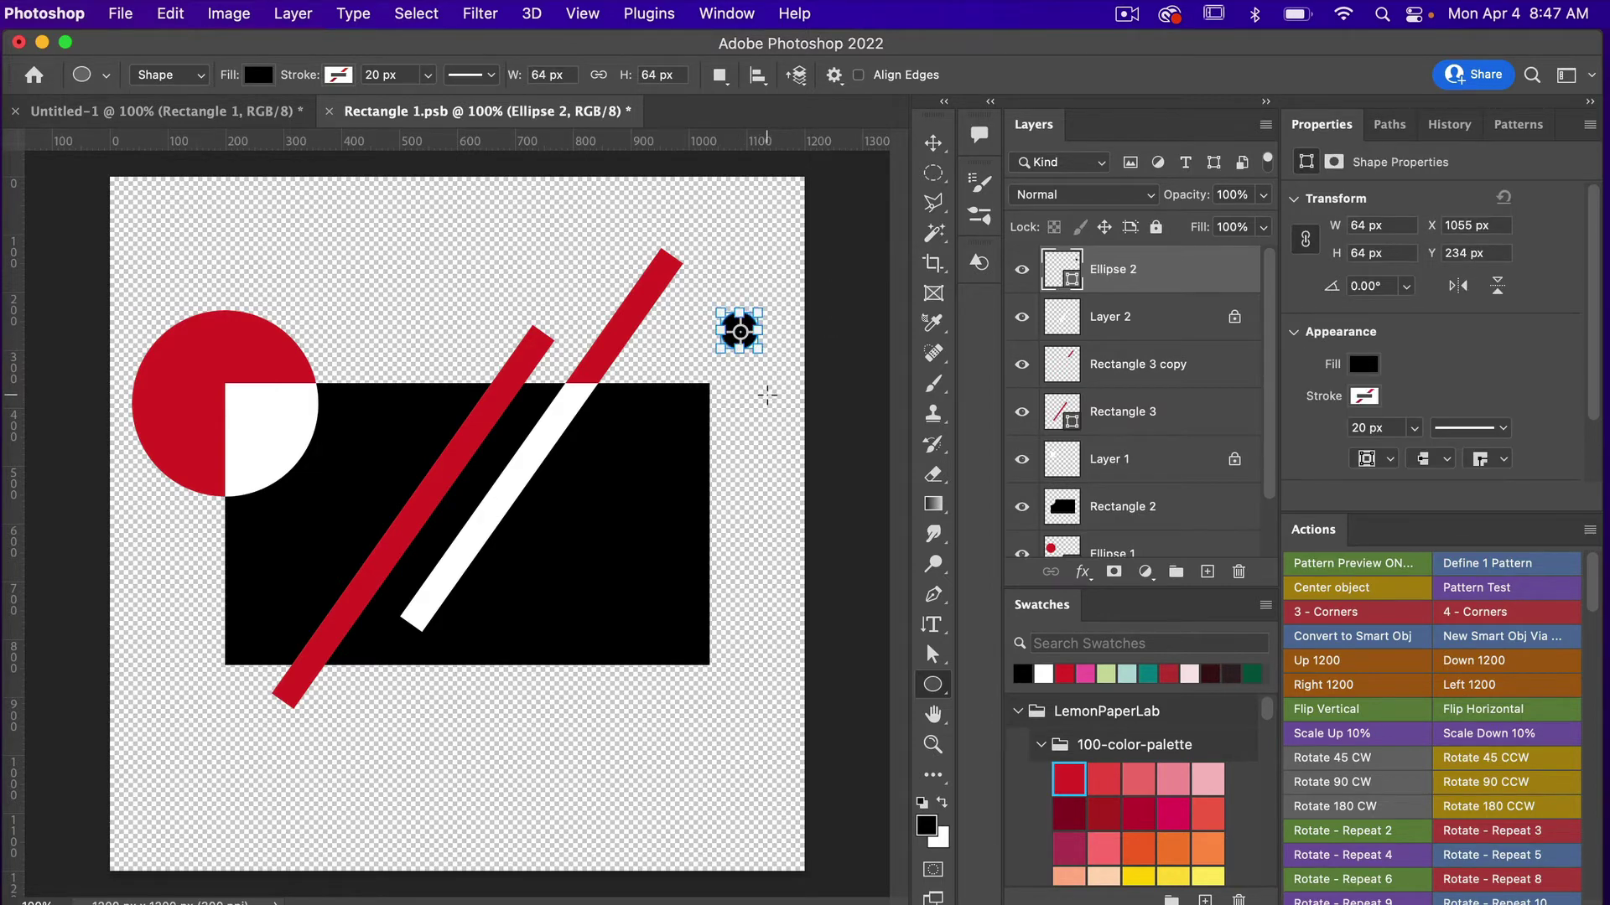
key("v")
left_click(769, 411)
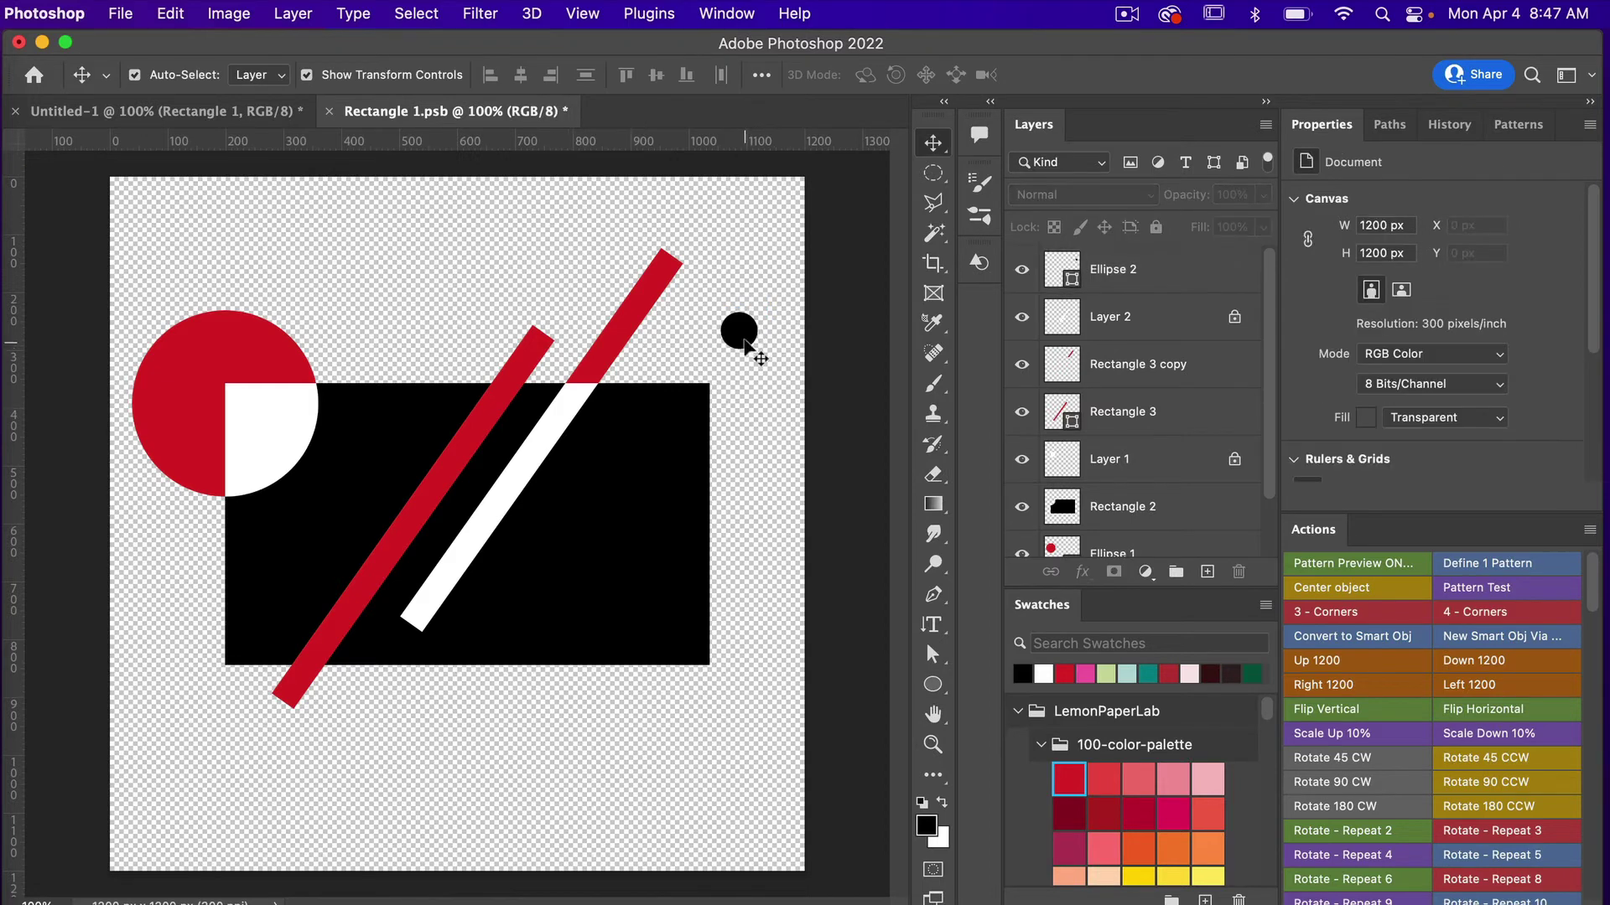
Copy the small black circle into an evenly spaced vertical column of four beside the black rectangle's right edge.
left_click_drag(752, 345, 752, 359)
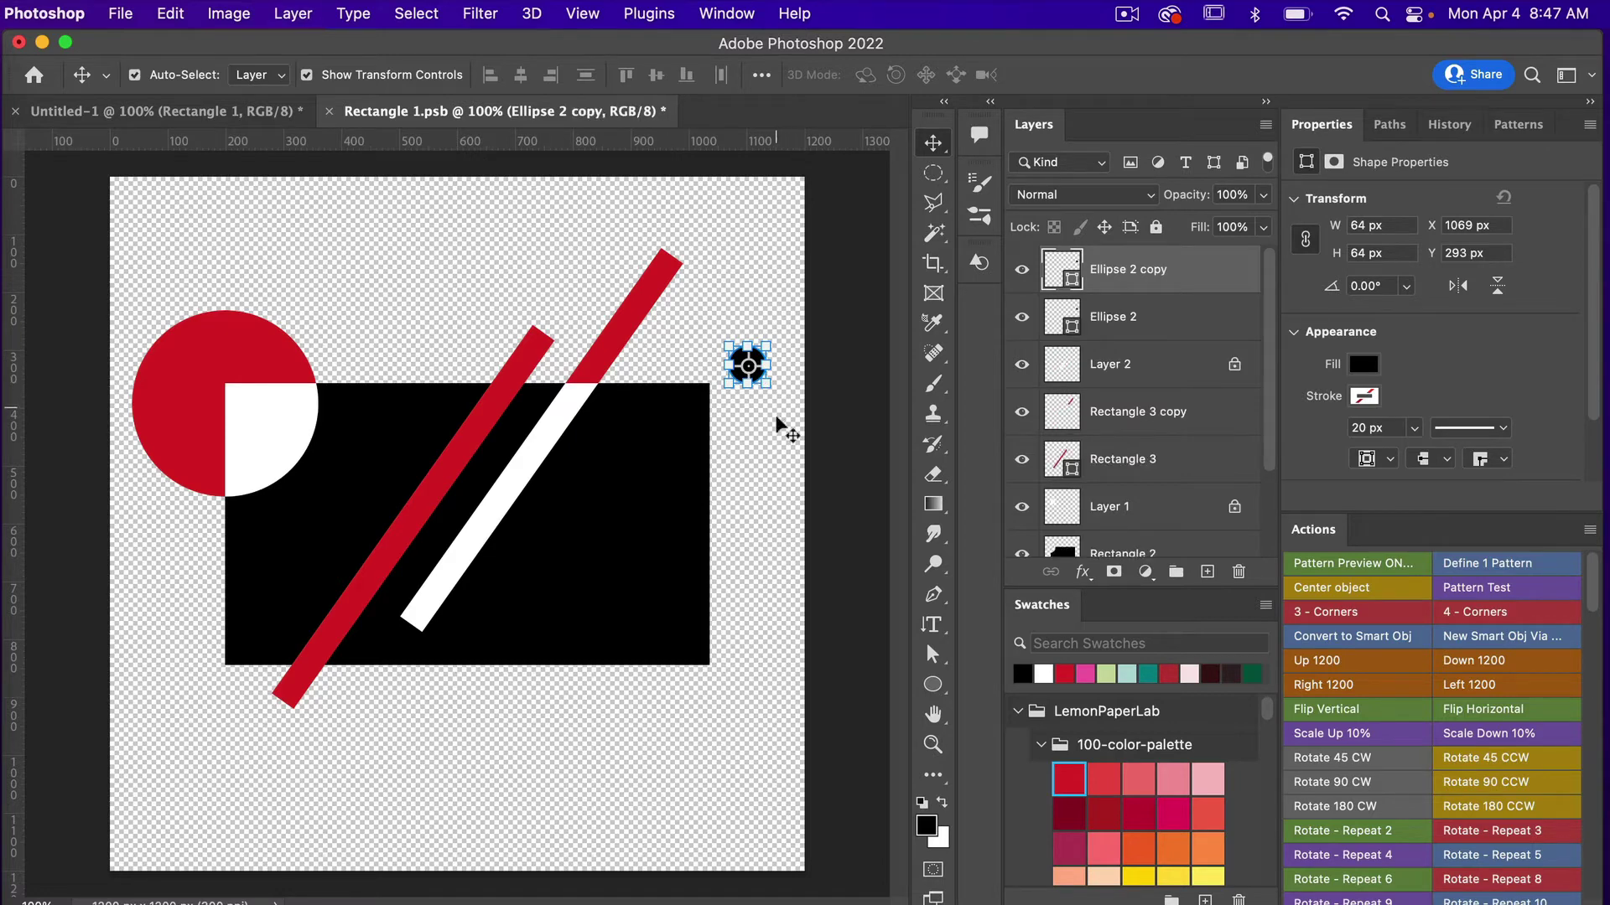
left_click_drag(768, 375, 750, 423)
key("alt+shift+bracketleft")
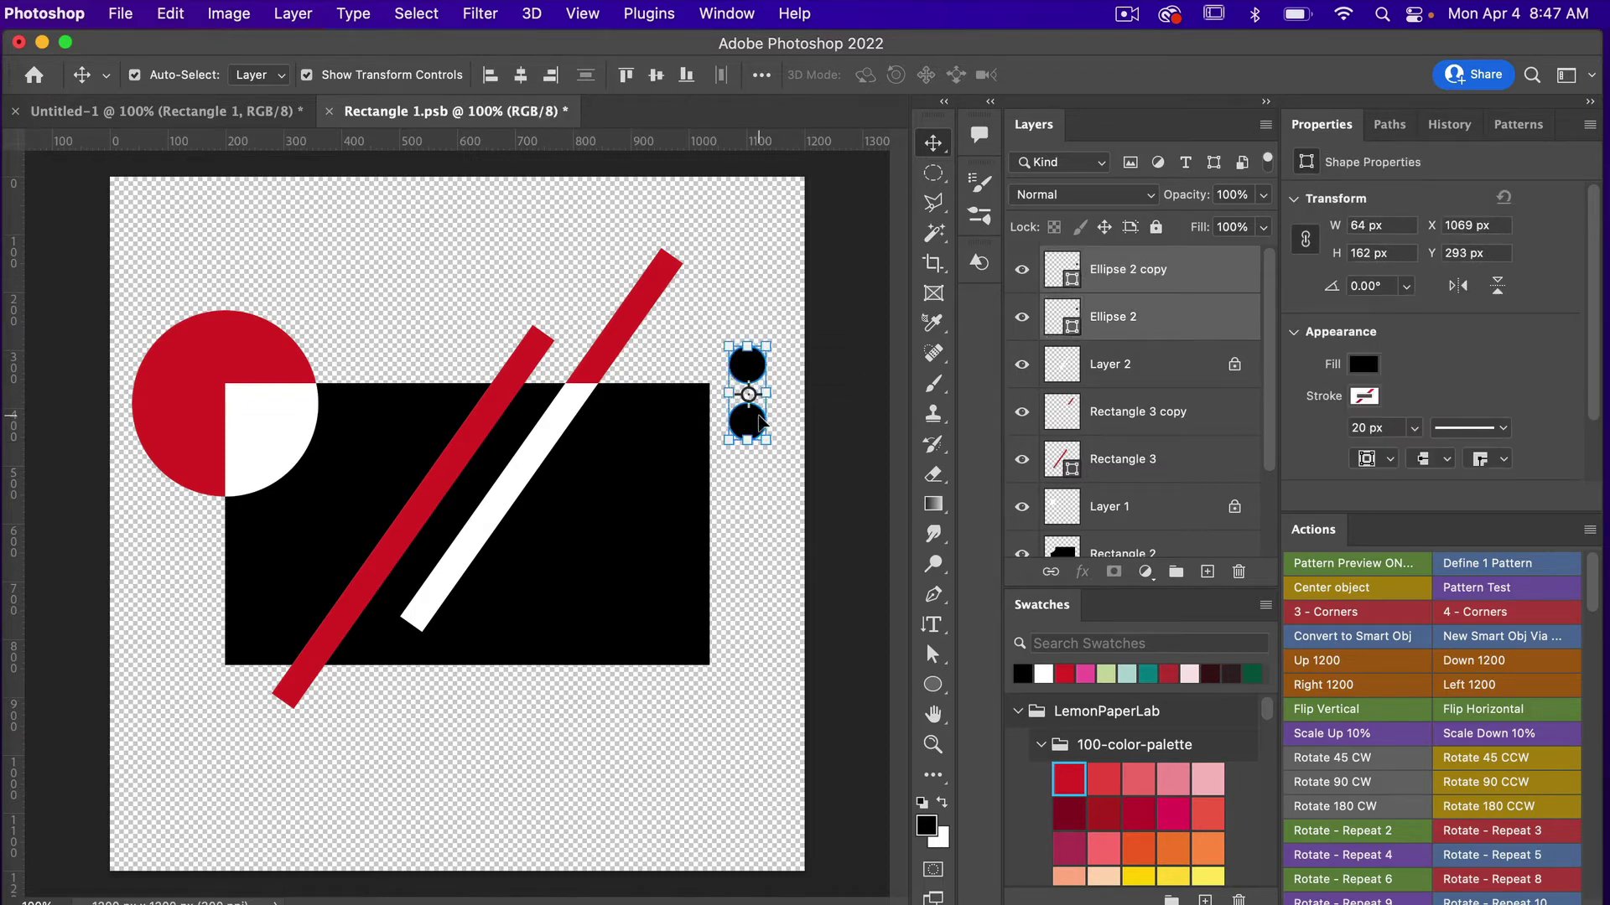
key("super+j")
left_click_drag(760, 420, 747, 544)
left_click(748, 676)
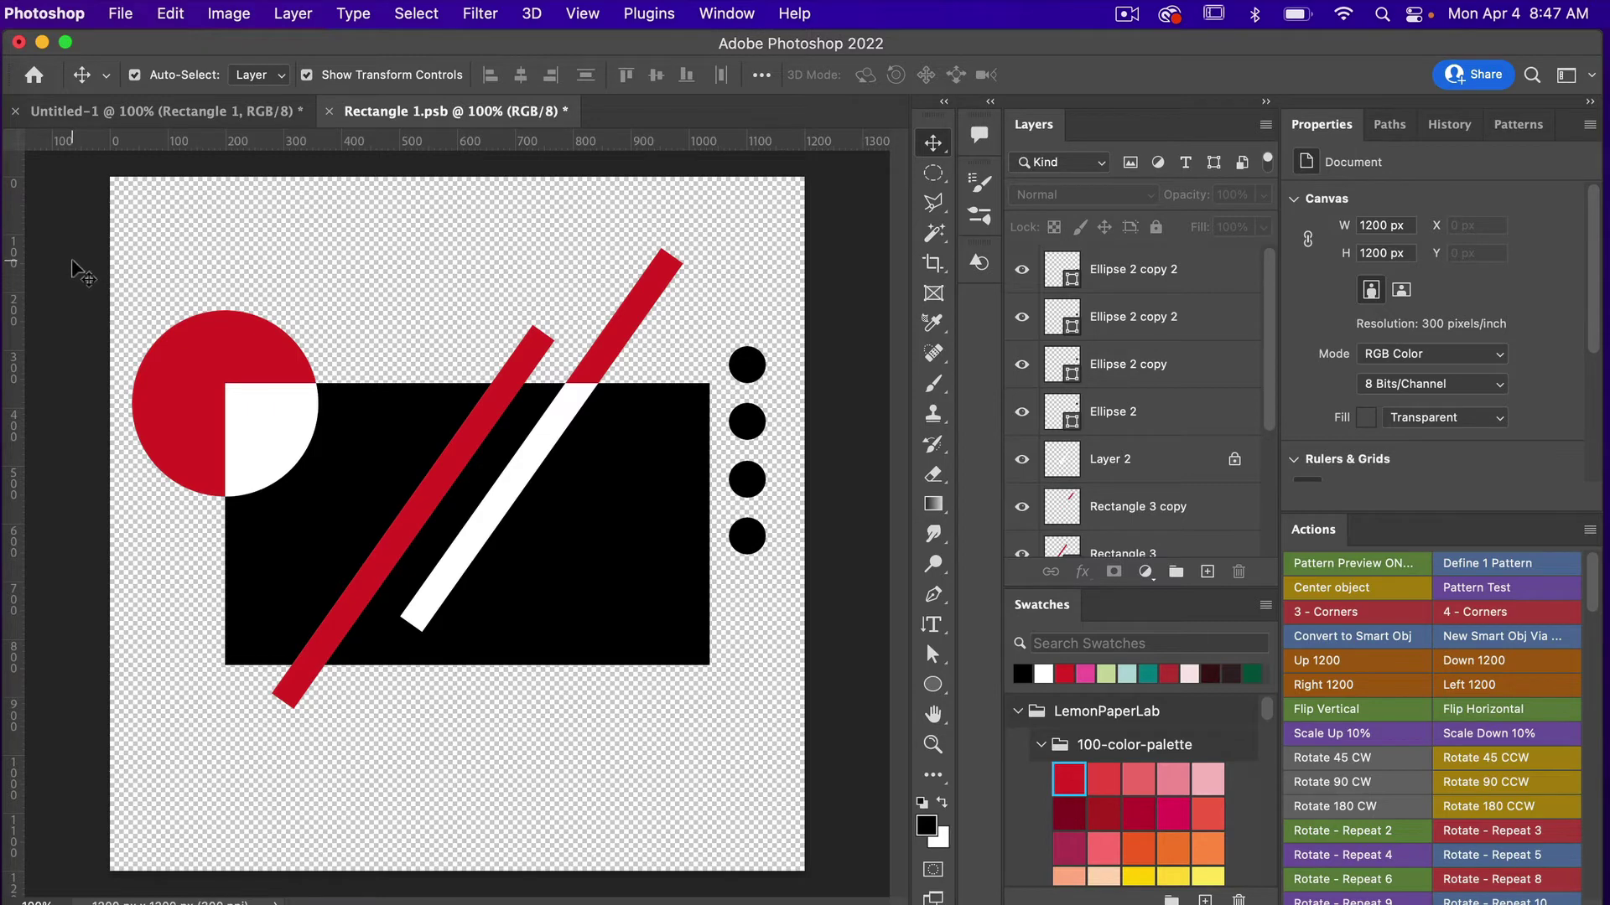
Select all the visible shapes, rotate them together by about -8.84°, and position them in the middle of the canvas.
left_click_drag(74, 261, 826, 757)
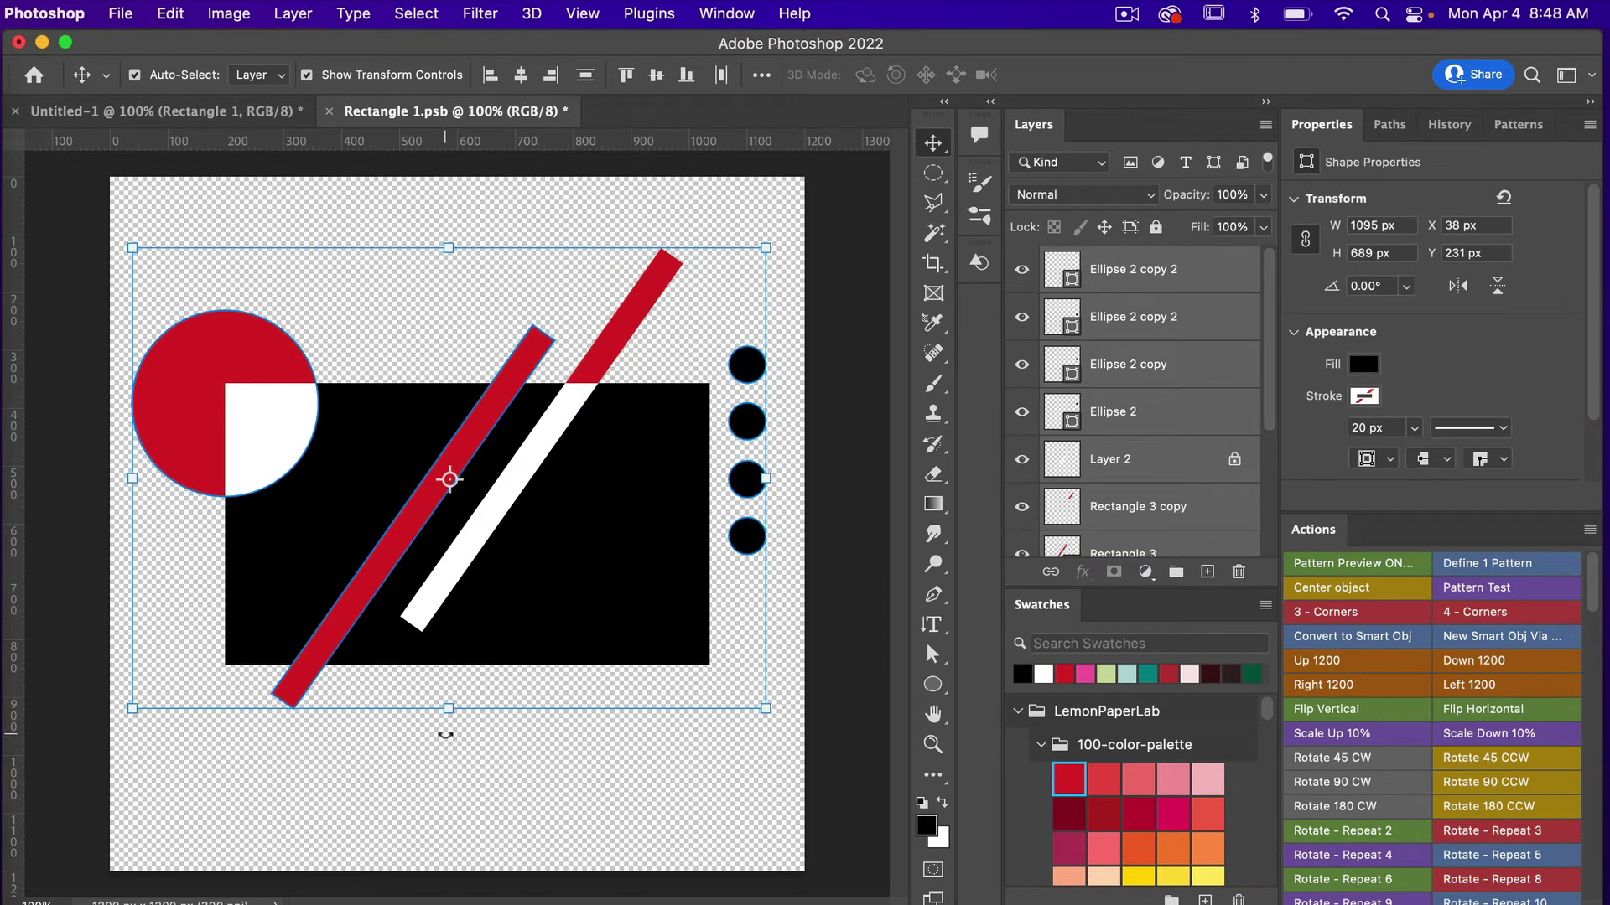
left_click_drag(445, 735, 488, 743)
left_click_drag(596, 483, 600, 515)
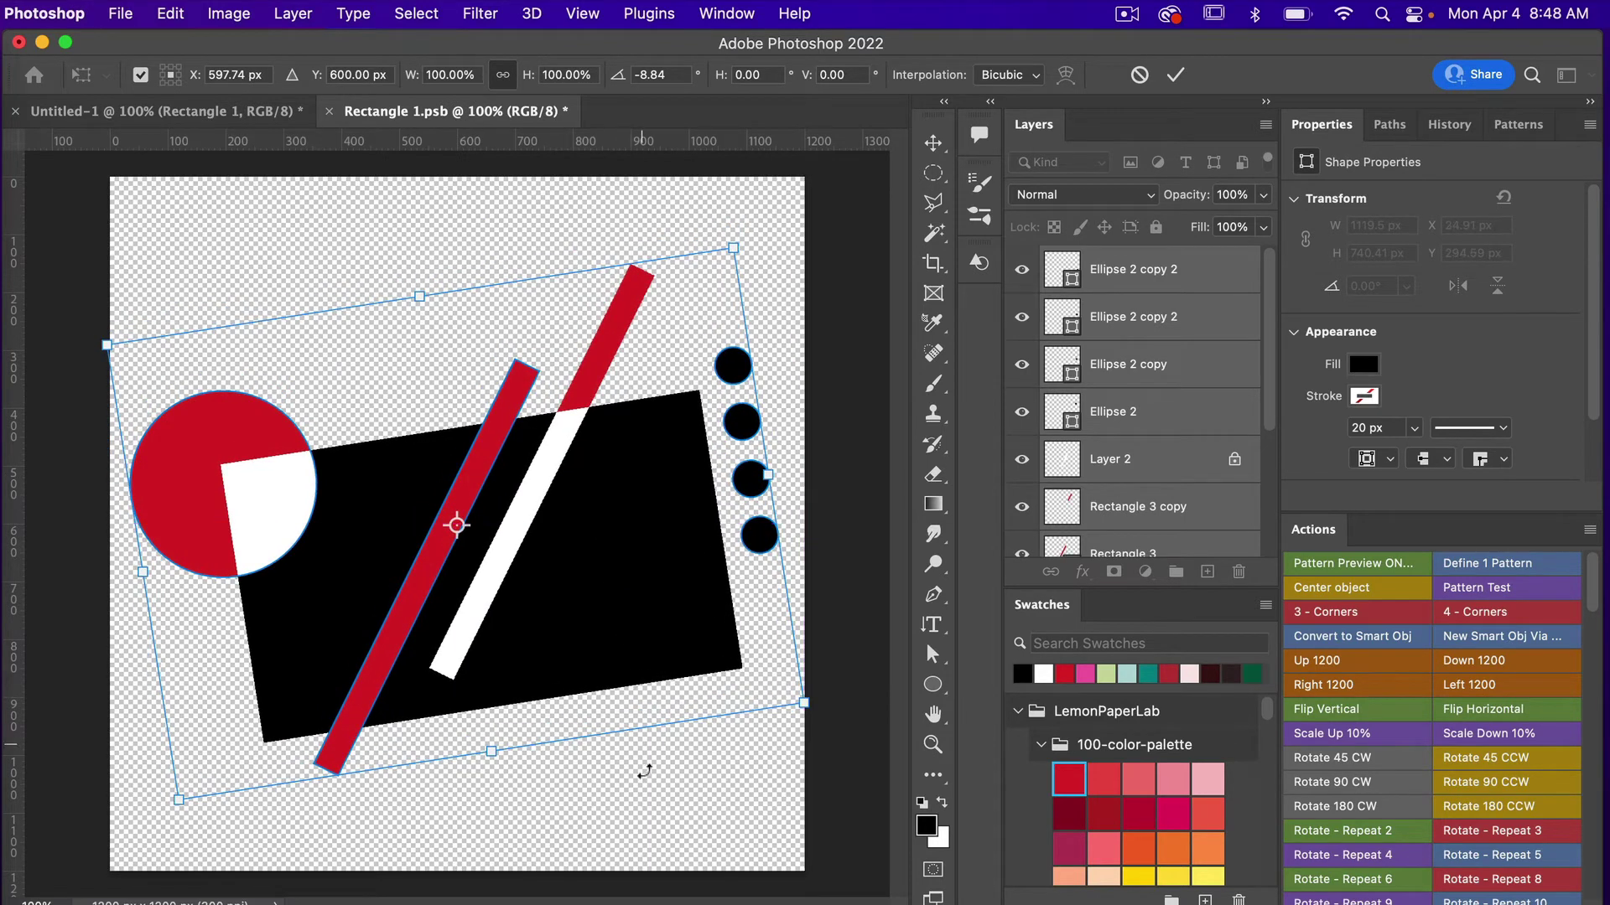
left_click(1175, 74)
left_click(717, 838)
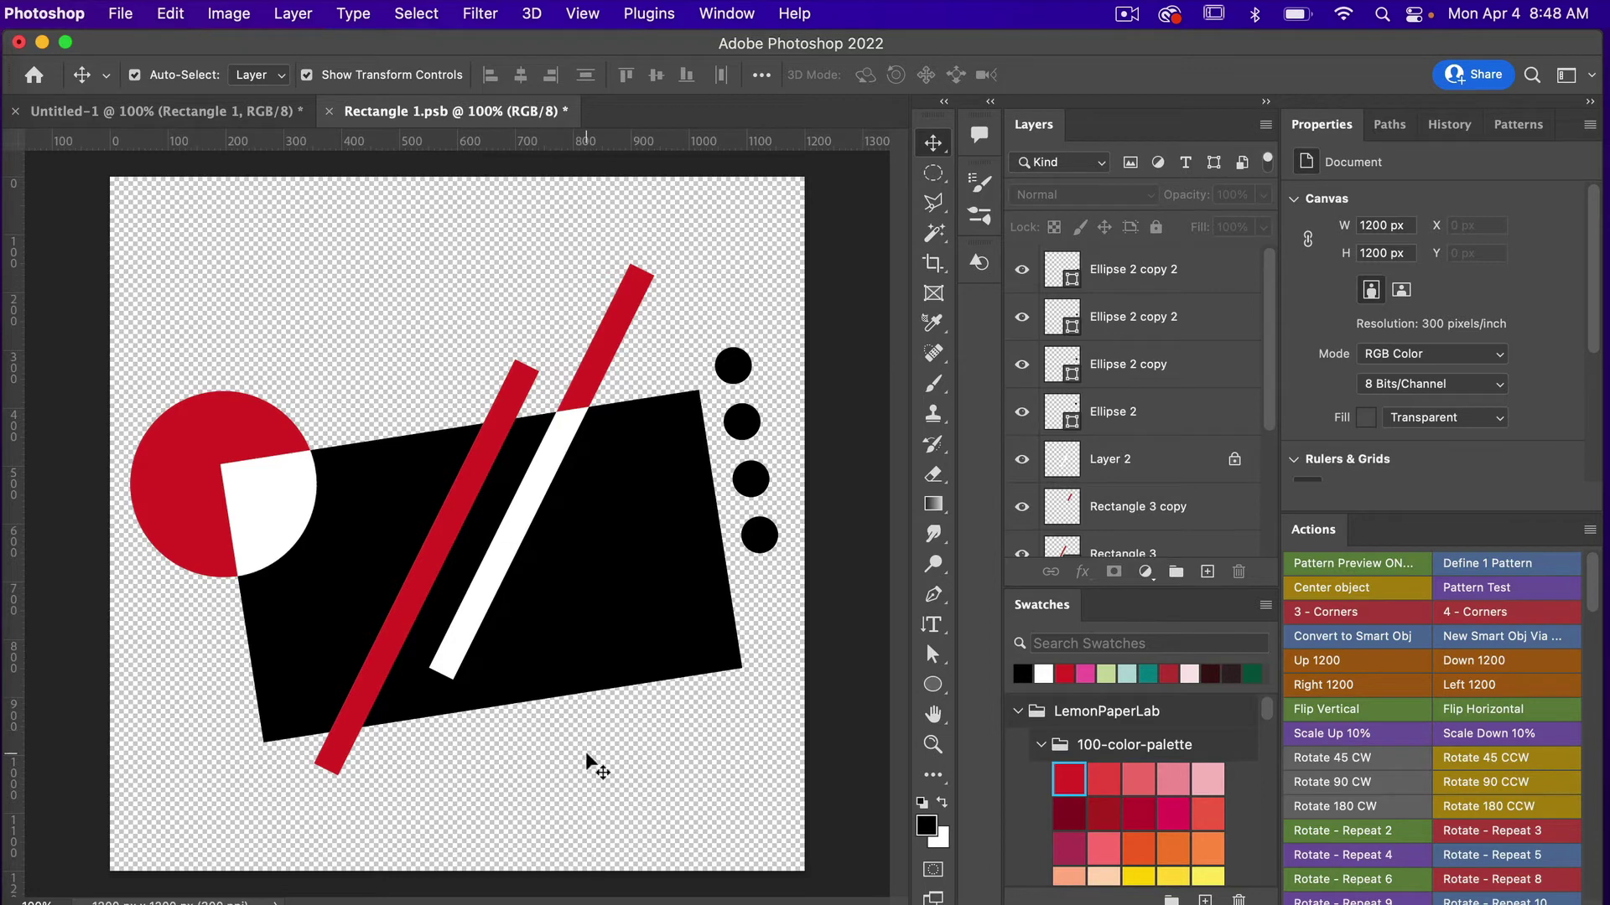
Save the Rectangle 1 smart object's contents and close it to return to the Untitled-1 document.
key("super+s")
key("super+w")
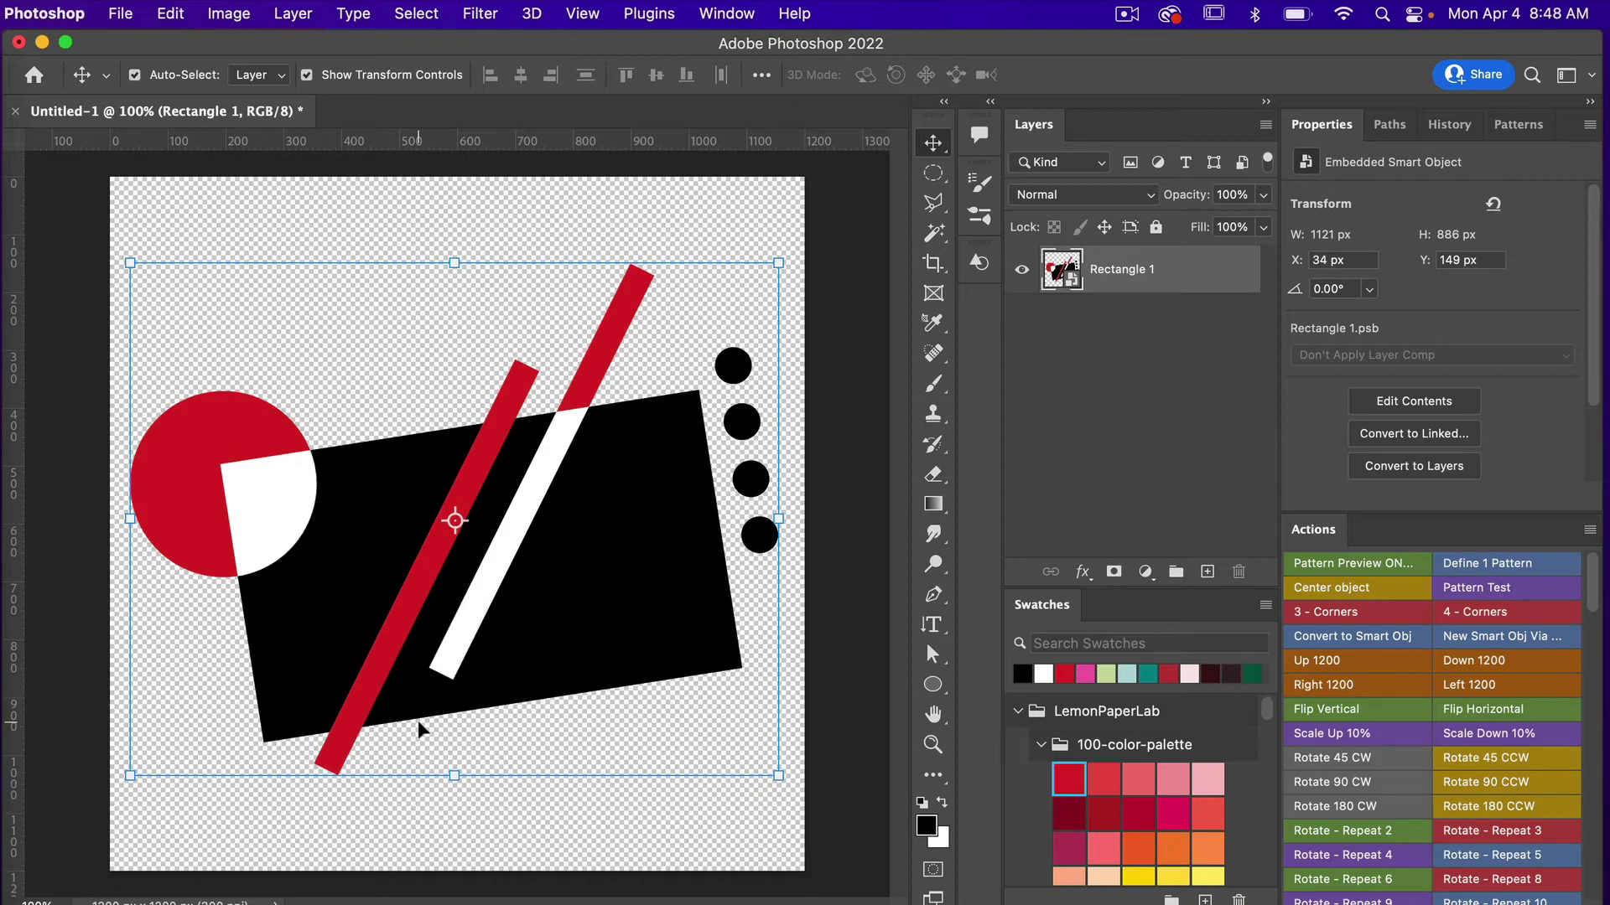
Turn on Pattern Preview for the document to see the motif repeat beyond the canvas.
key("super+minus")
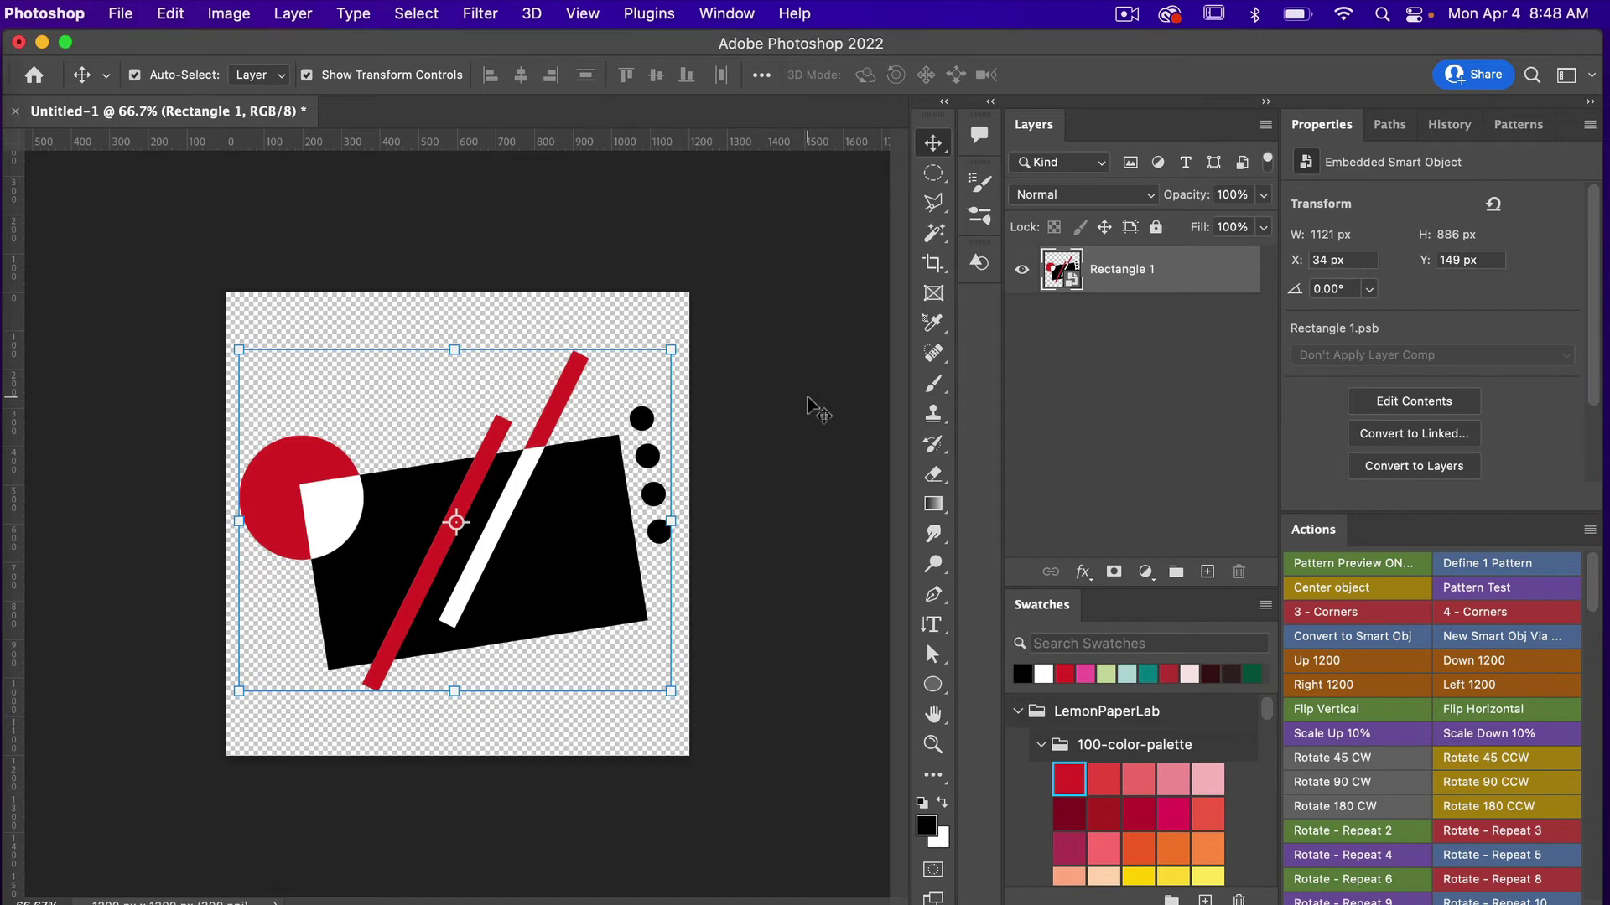
left_click(581, 14)
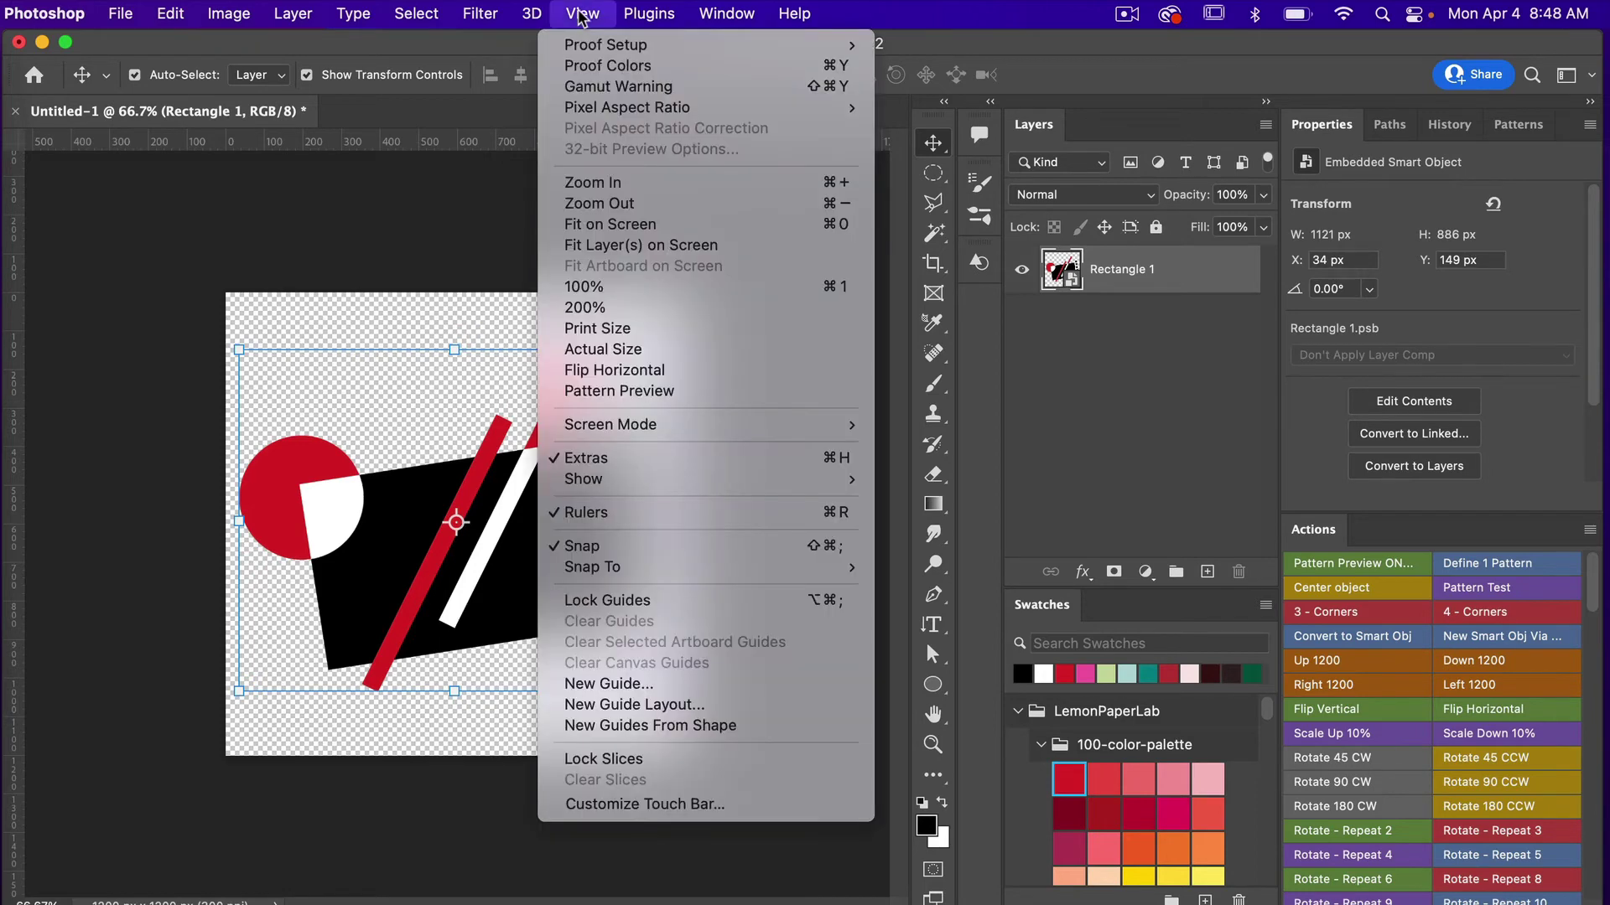
left_click(630, 400)
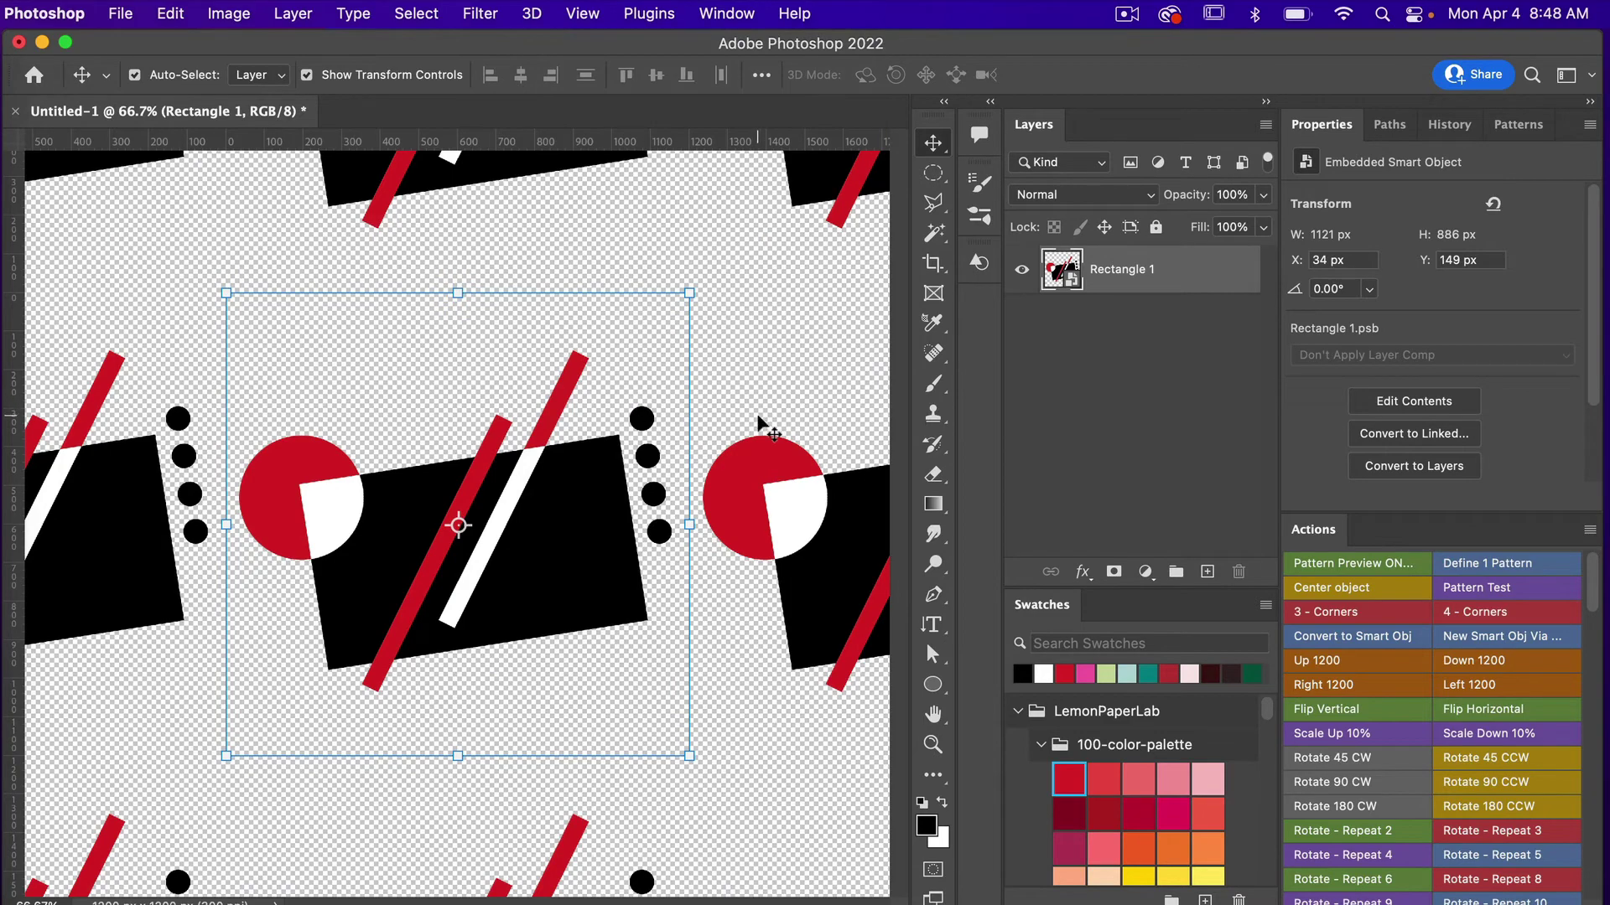
key("super+minus")
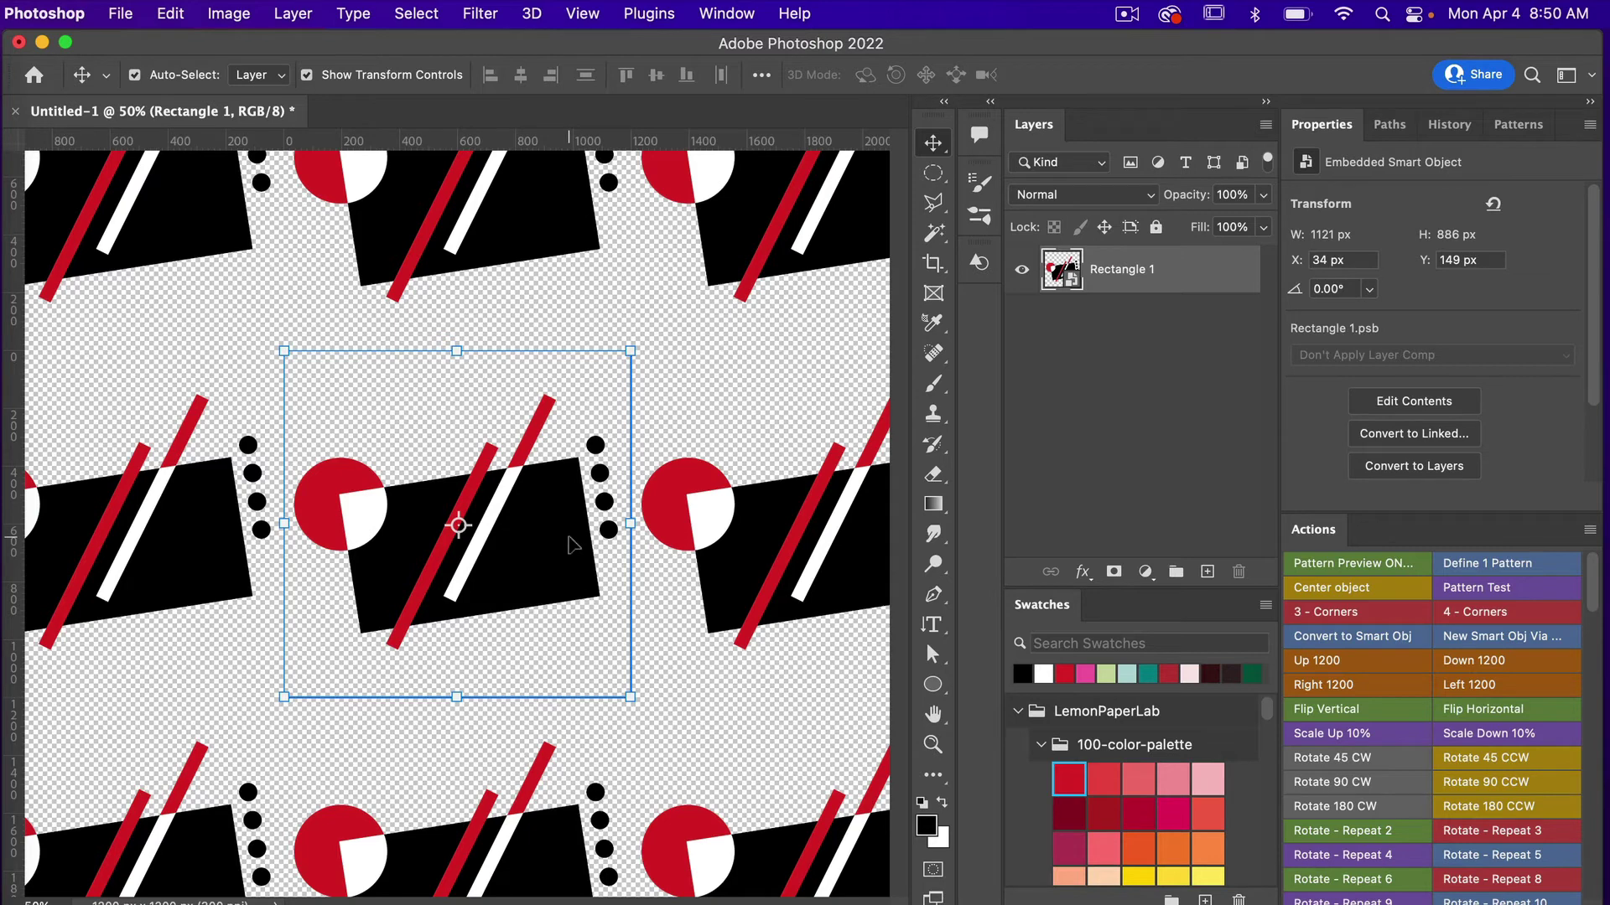
Scale the Rectangle 1 smart object to 75% in width and height about its centre.
key("super+t")
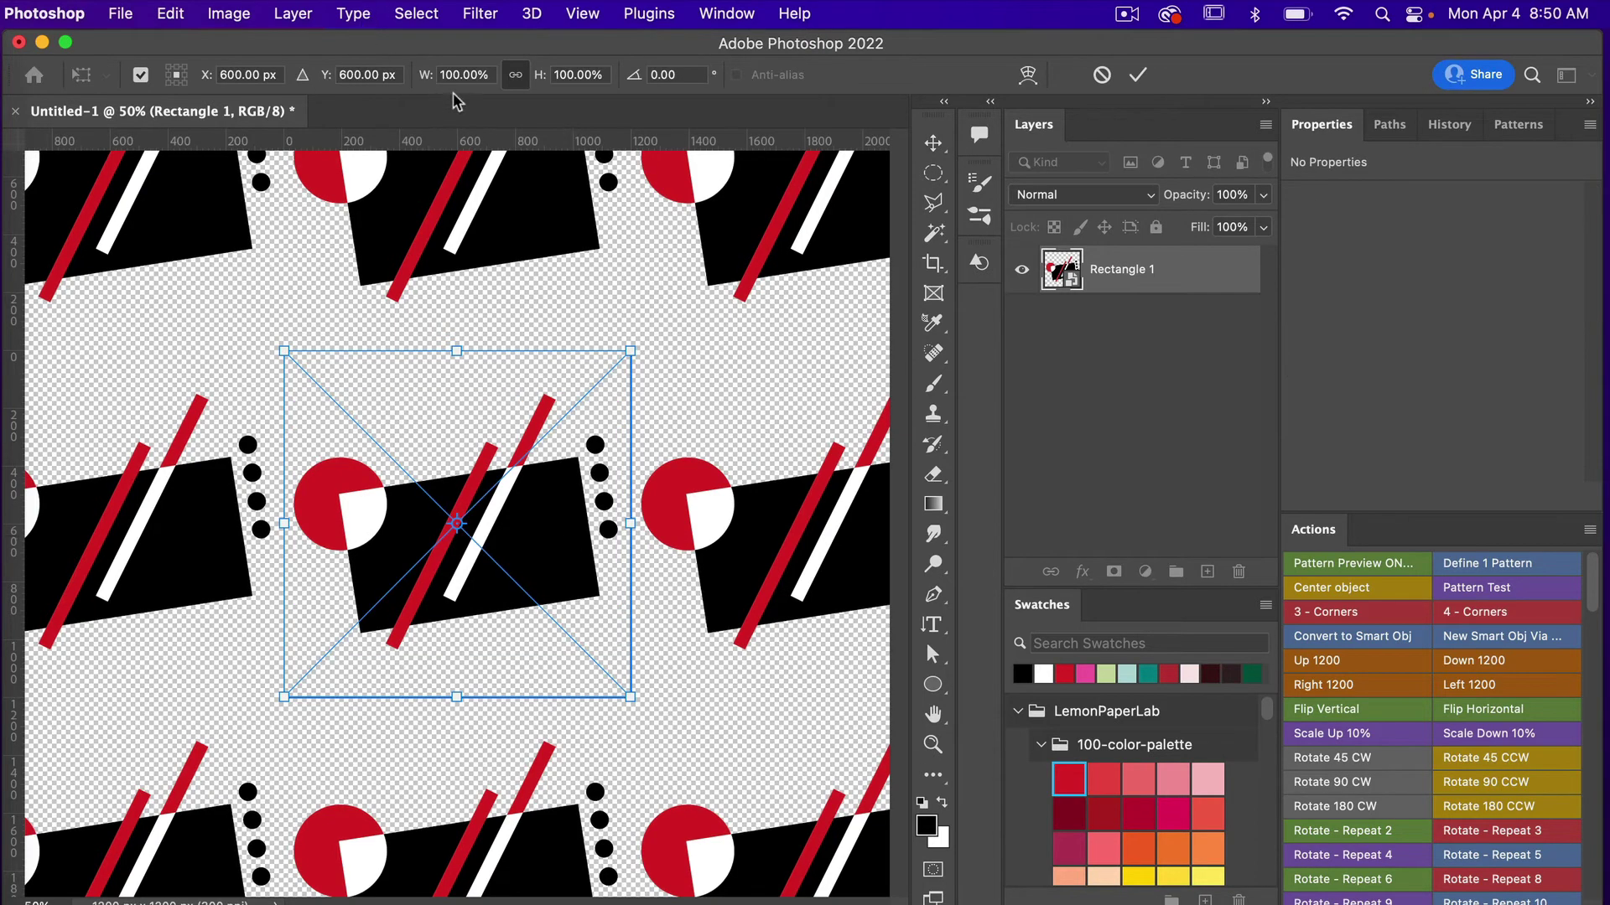
left_click(454, 74)
double_click(454, 75)
type("75")
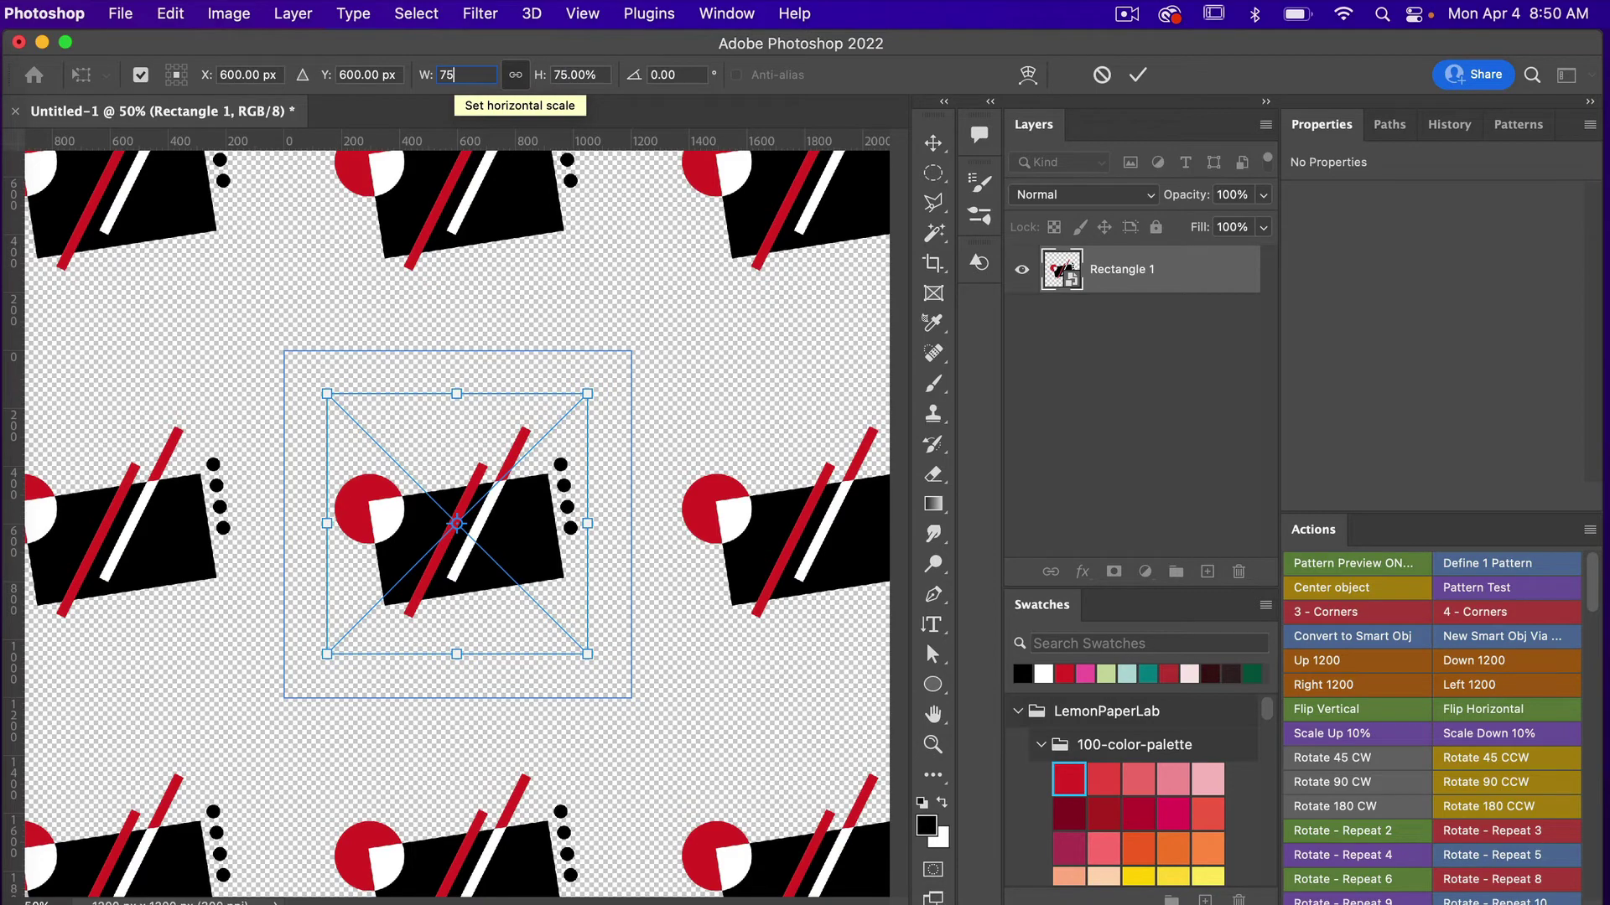
key("Return")
left_click(1137, 76)
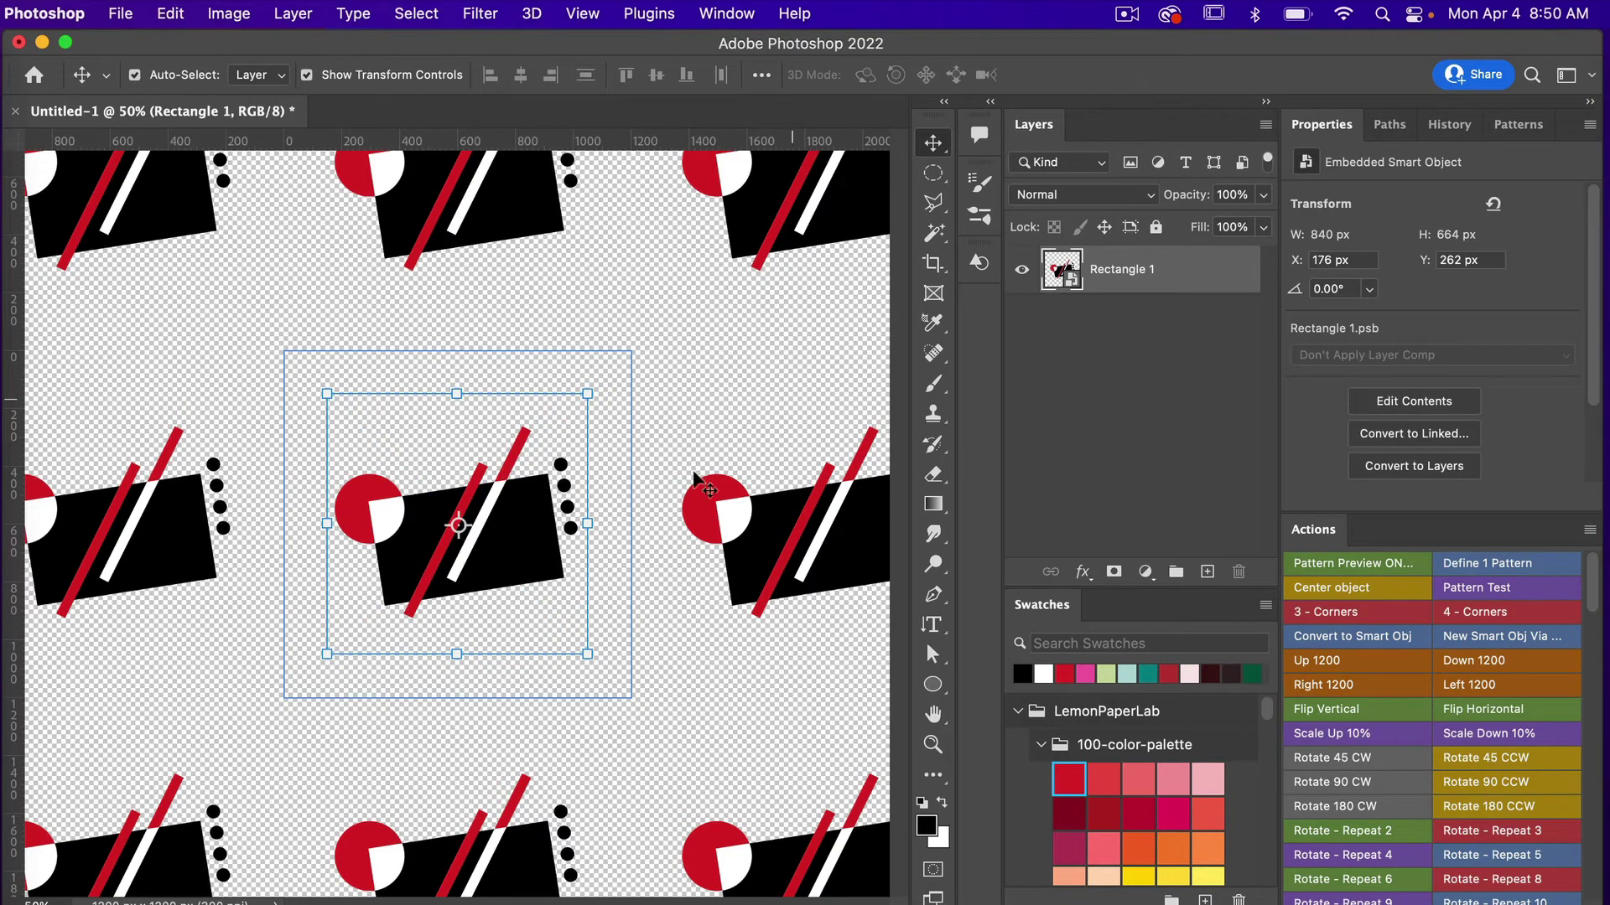
Duplicate the Rectangle 1 motif and centre the copy on the canvas corner so it fills the gaps between the repeats.
left_click(524, 537, "alt")
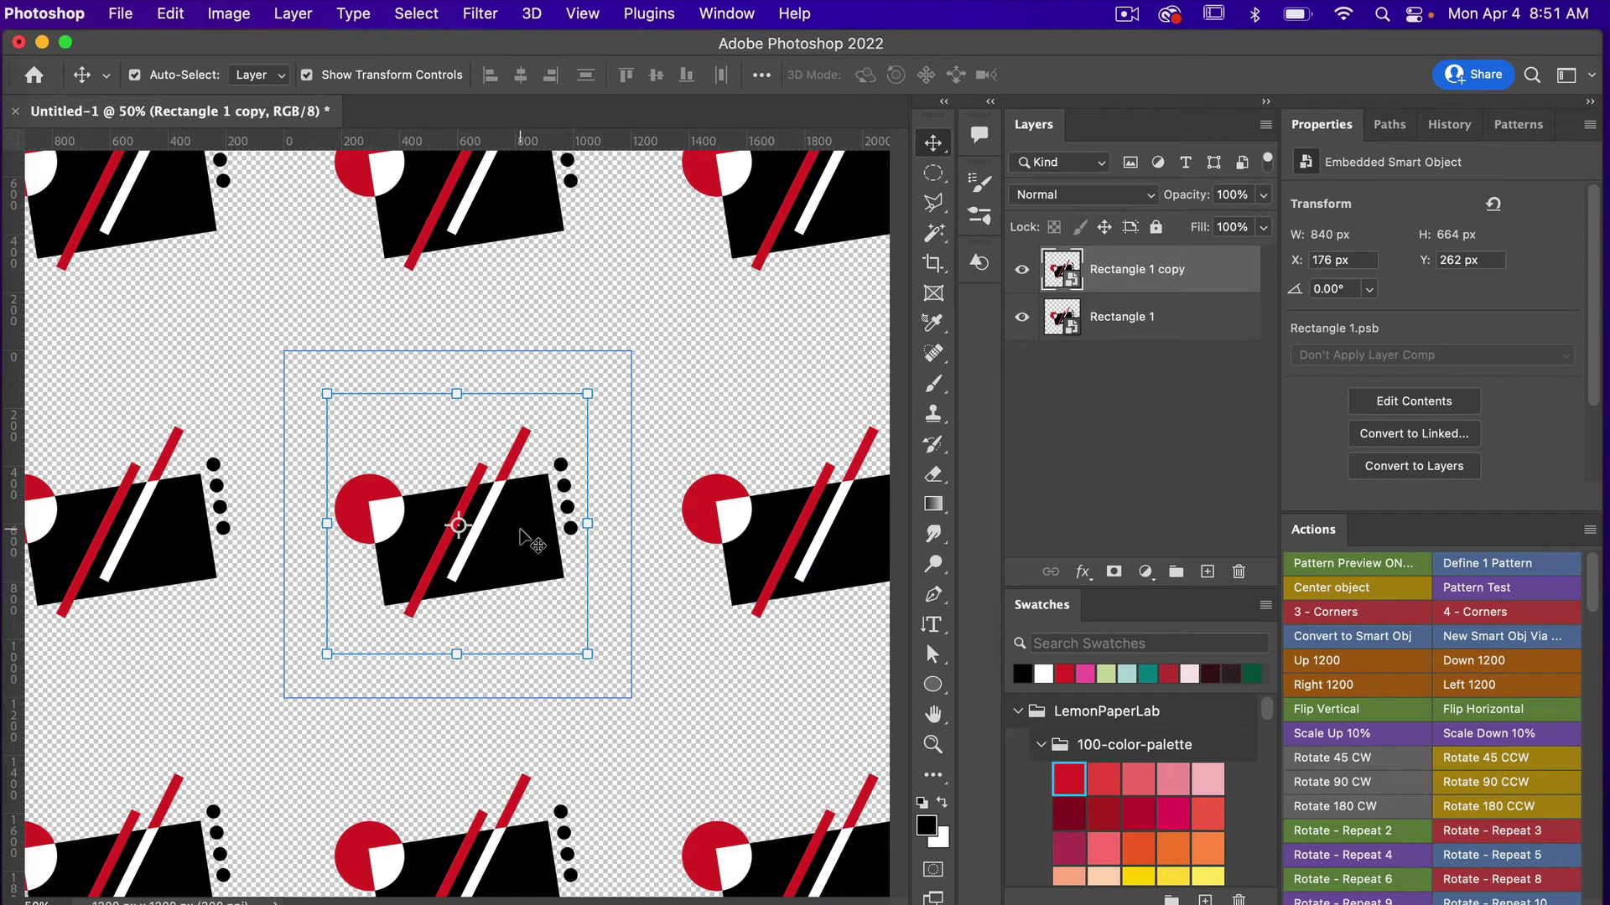
left_click_drag(520, 532, 684, 376)
left_click(515, 390)
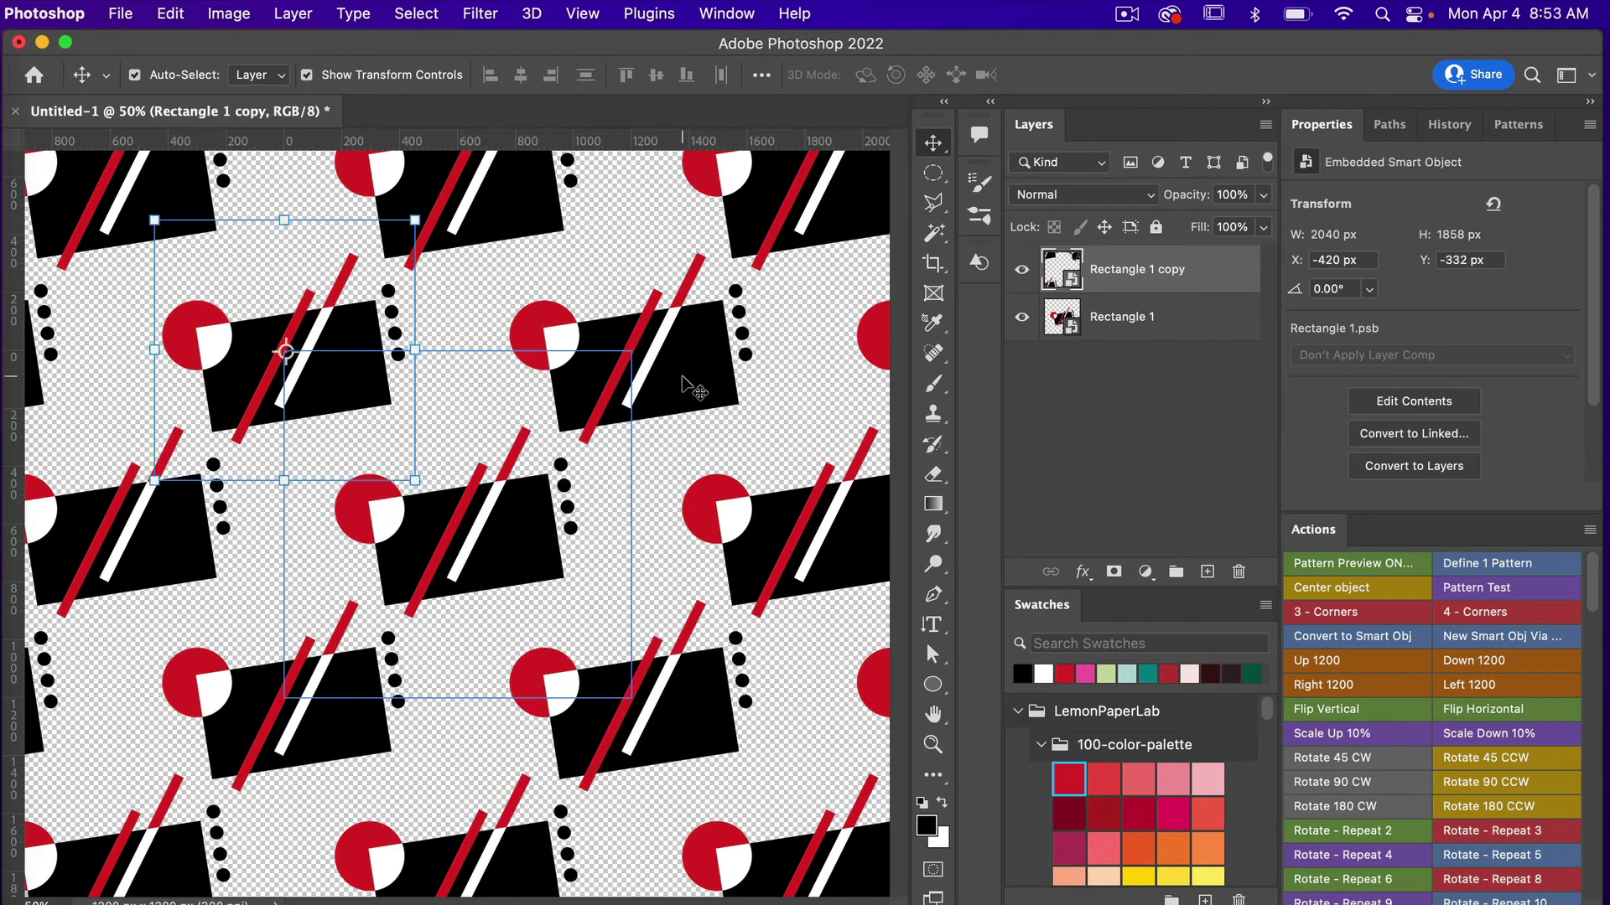
Add a white (fff) Solid Color fill layer and place it beneath both motif layers.
left_click(1145, 572)
left_click(1176, 597)
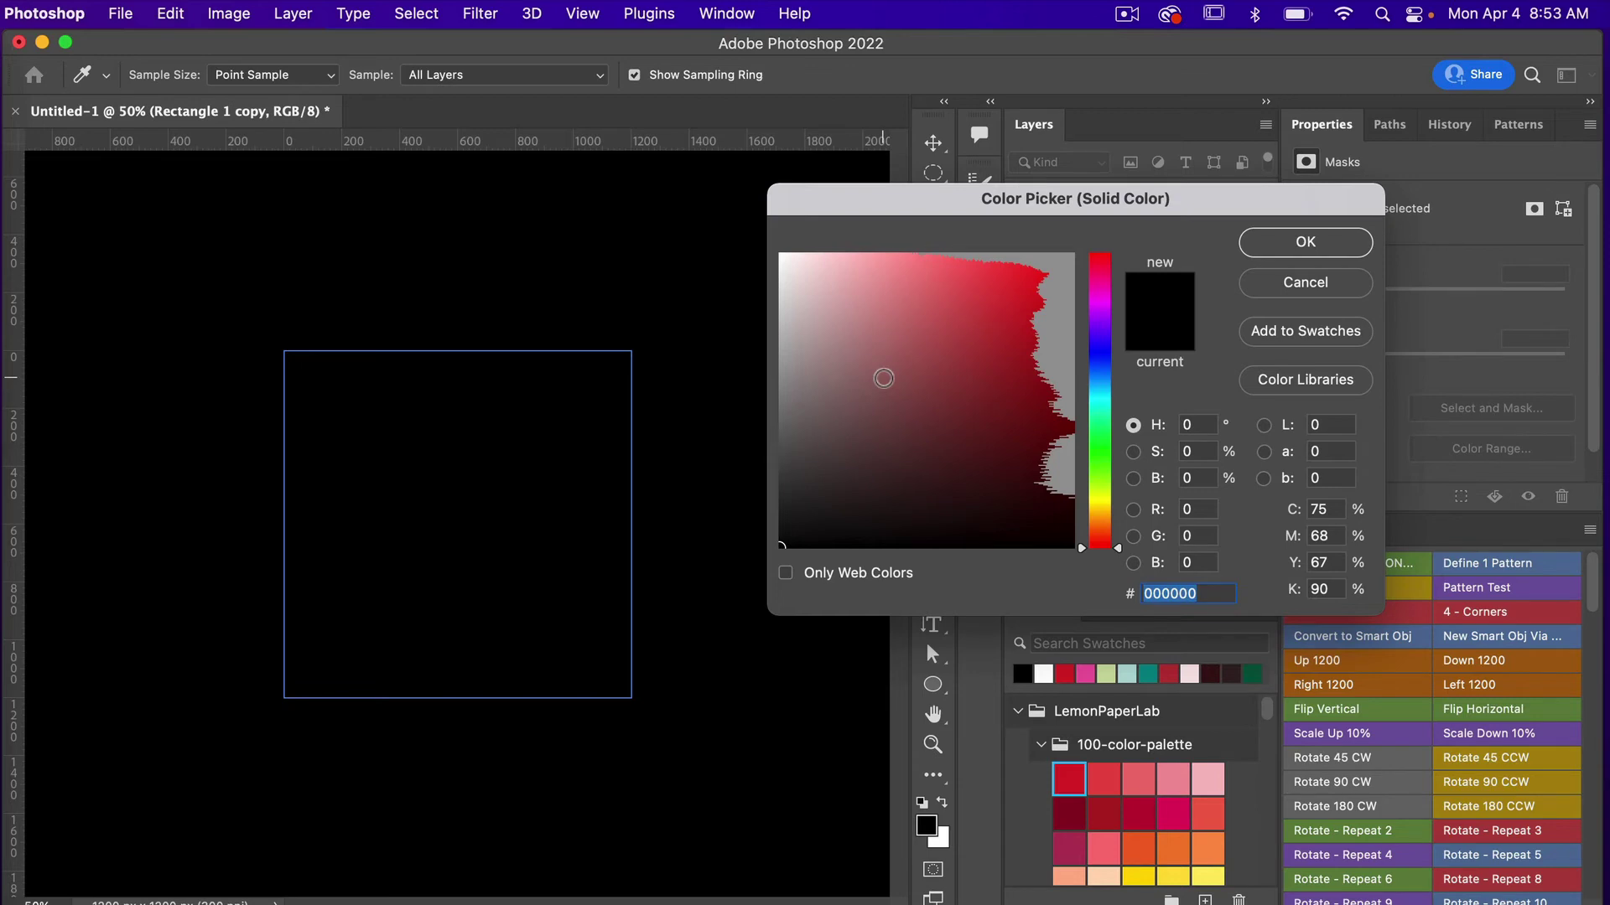
type("fff")
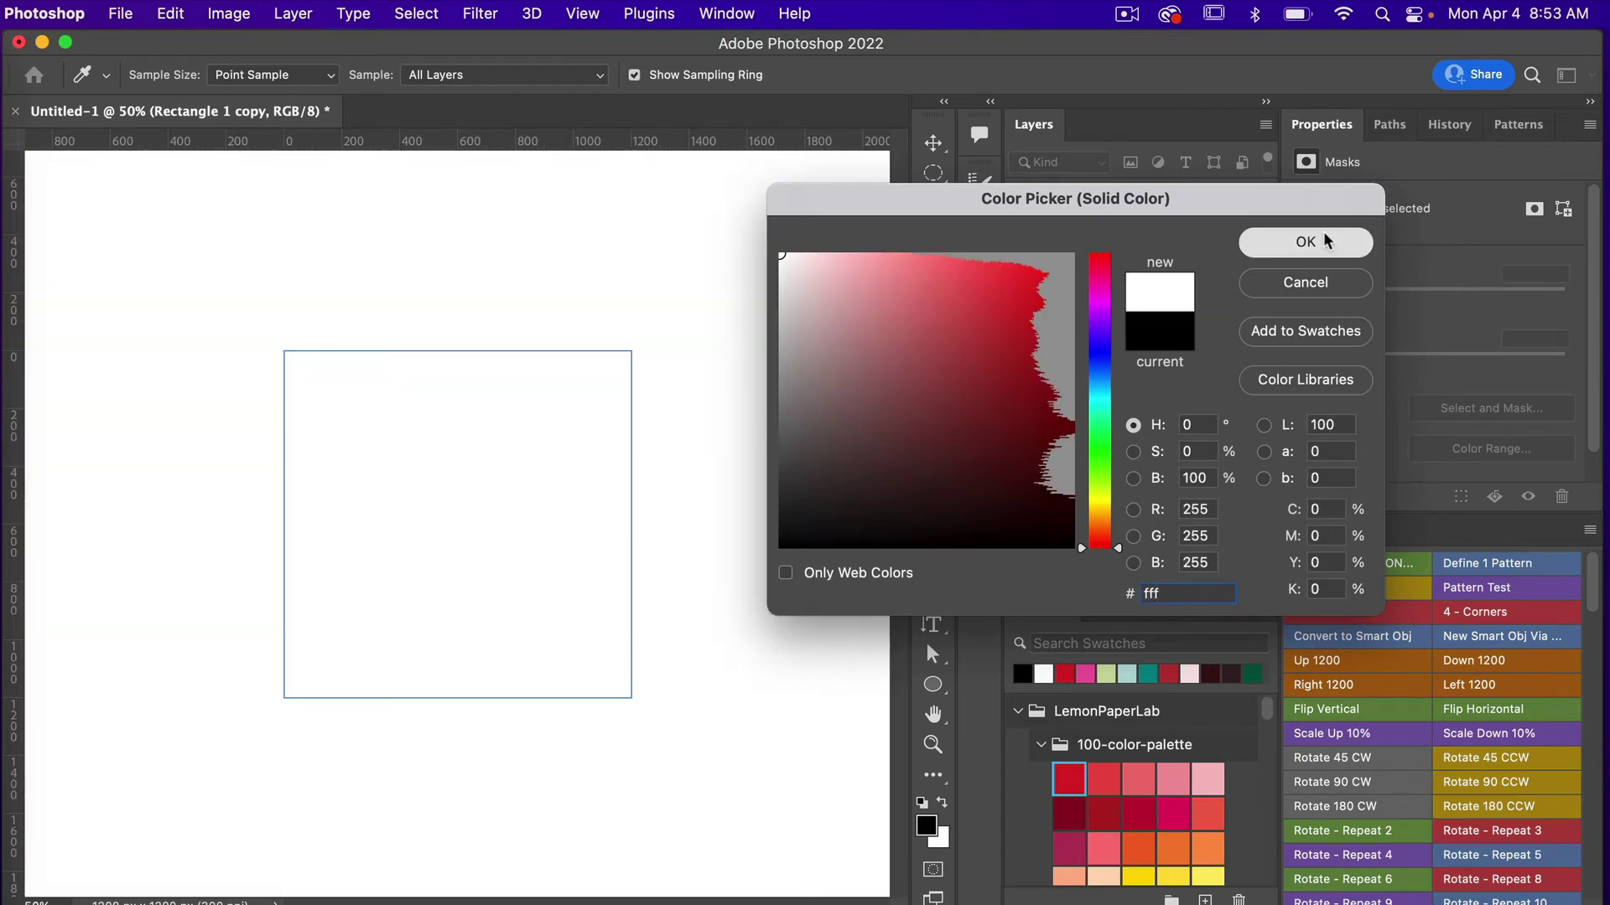
left_click(1324, 241)
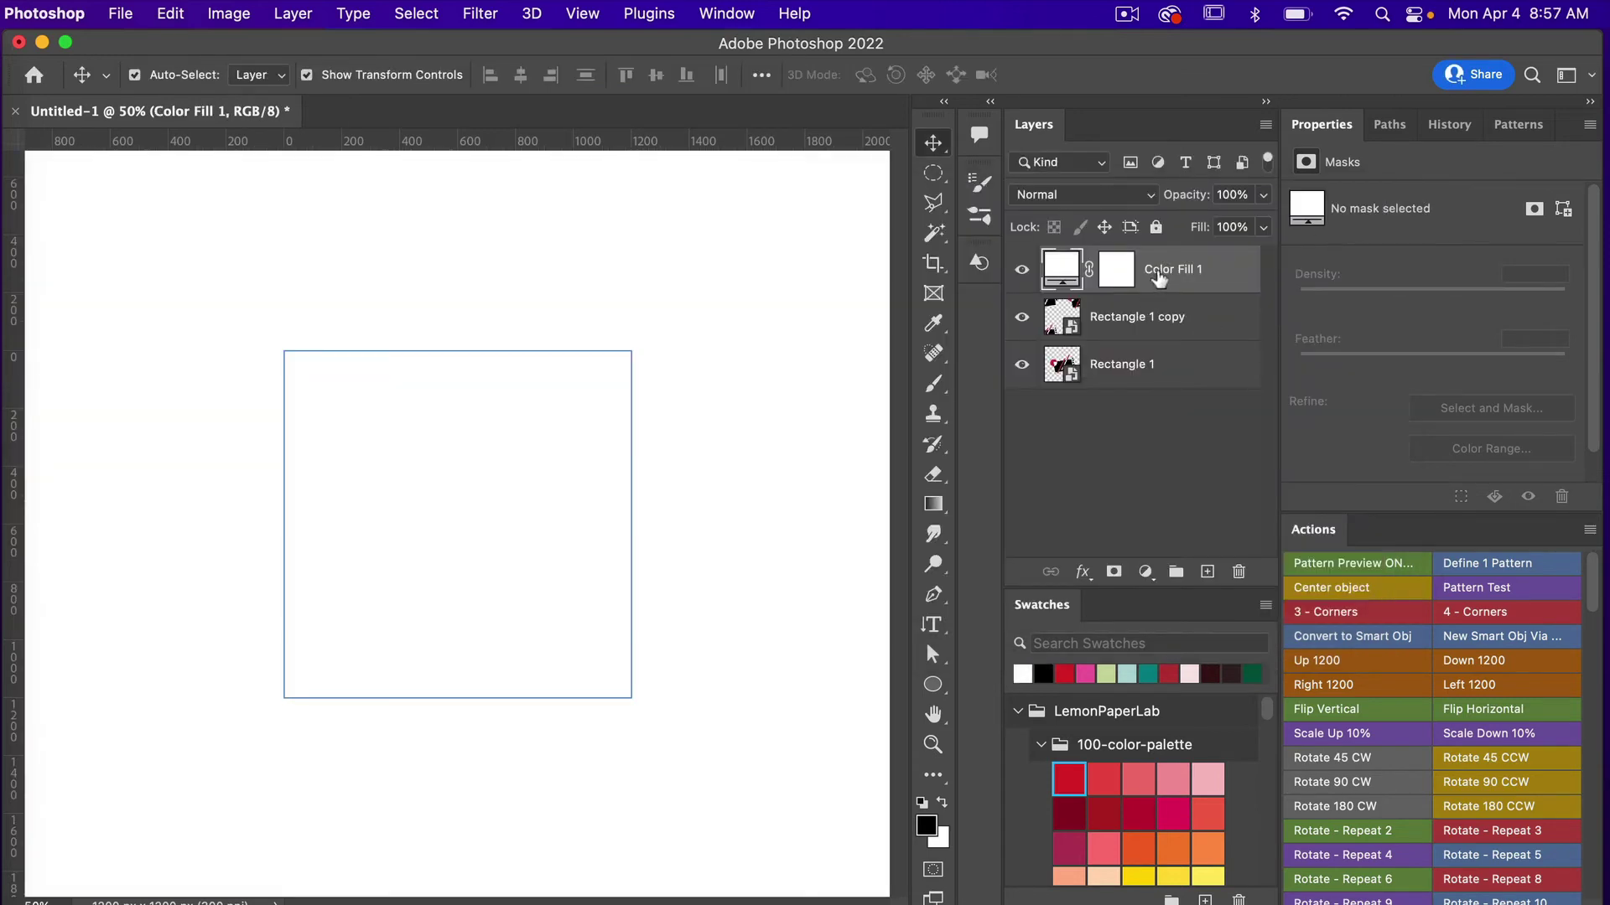
left_click_drag(1157, 274, 1143, 393)
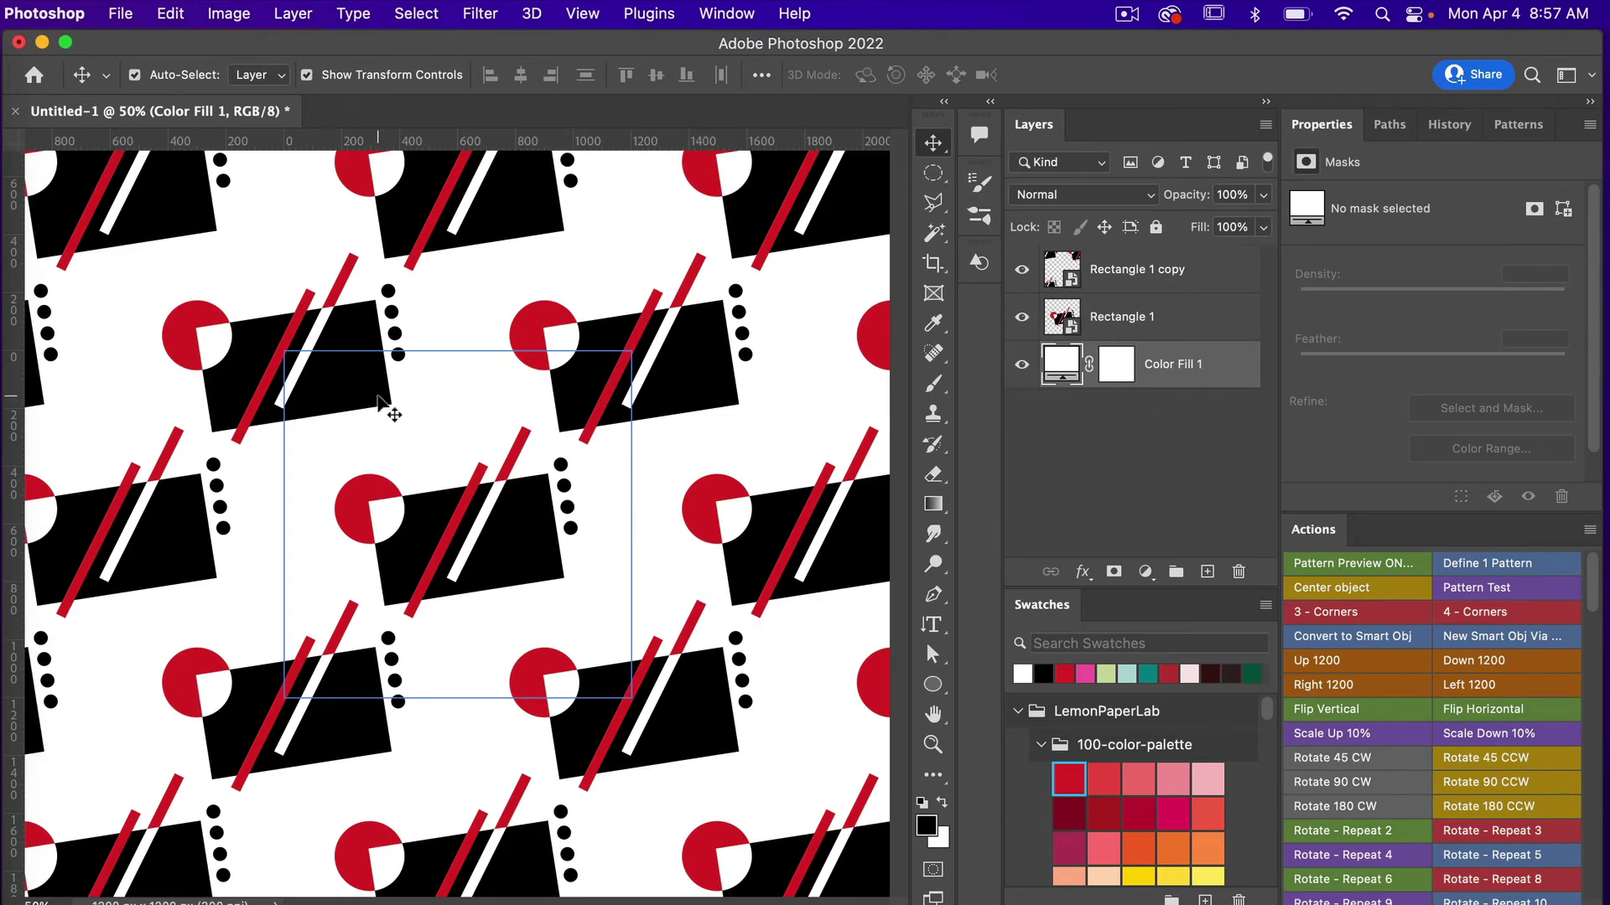
Define the tile as a pattern under the suggested name and locate it at the end of the saved patterns.
left_click(170, 14)
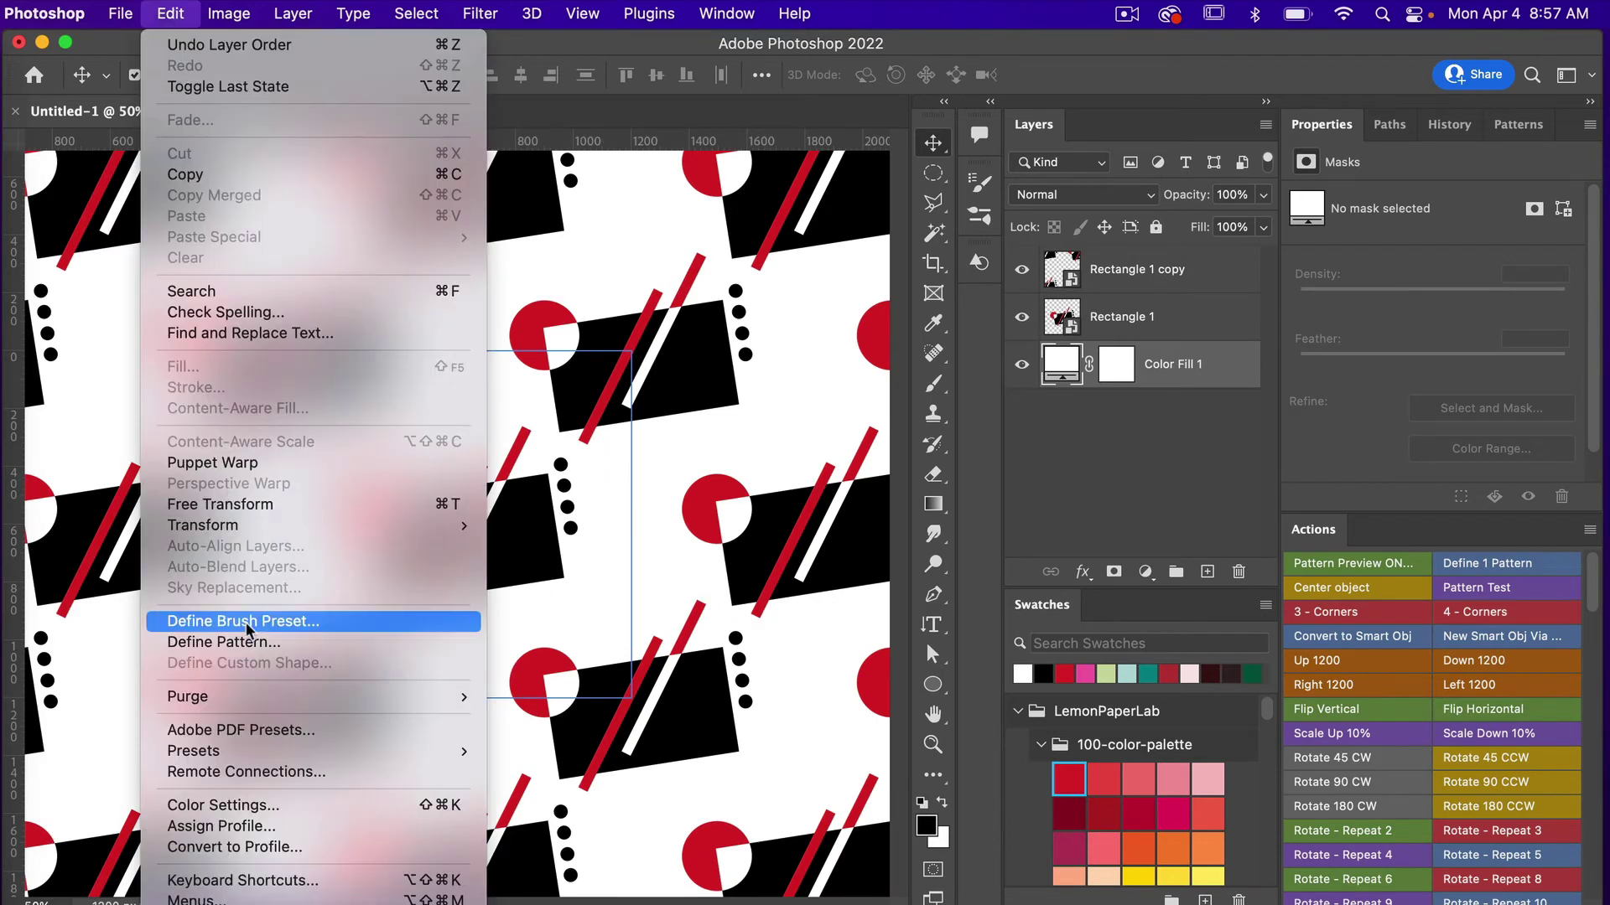
left_click(242, 645)
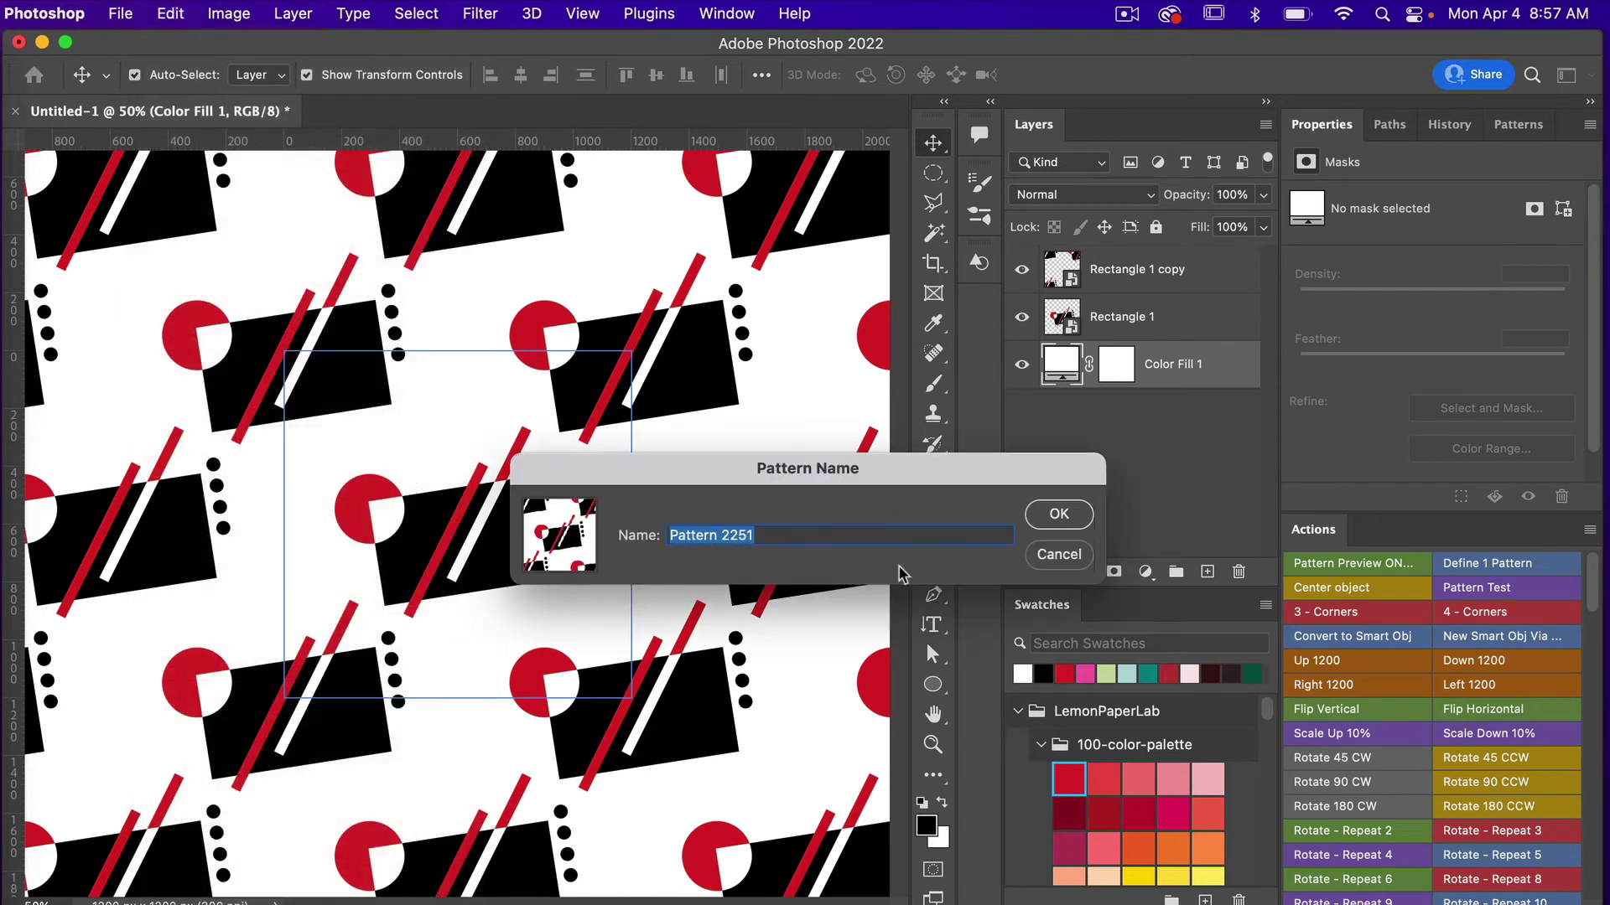
left_click(1059, 515)
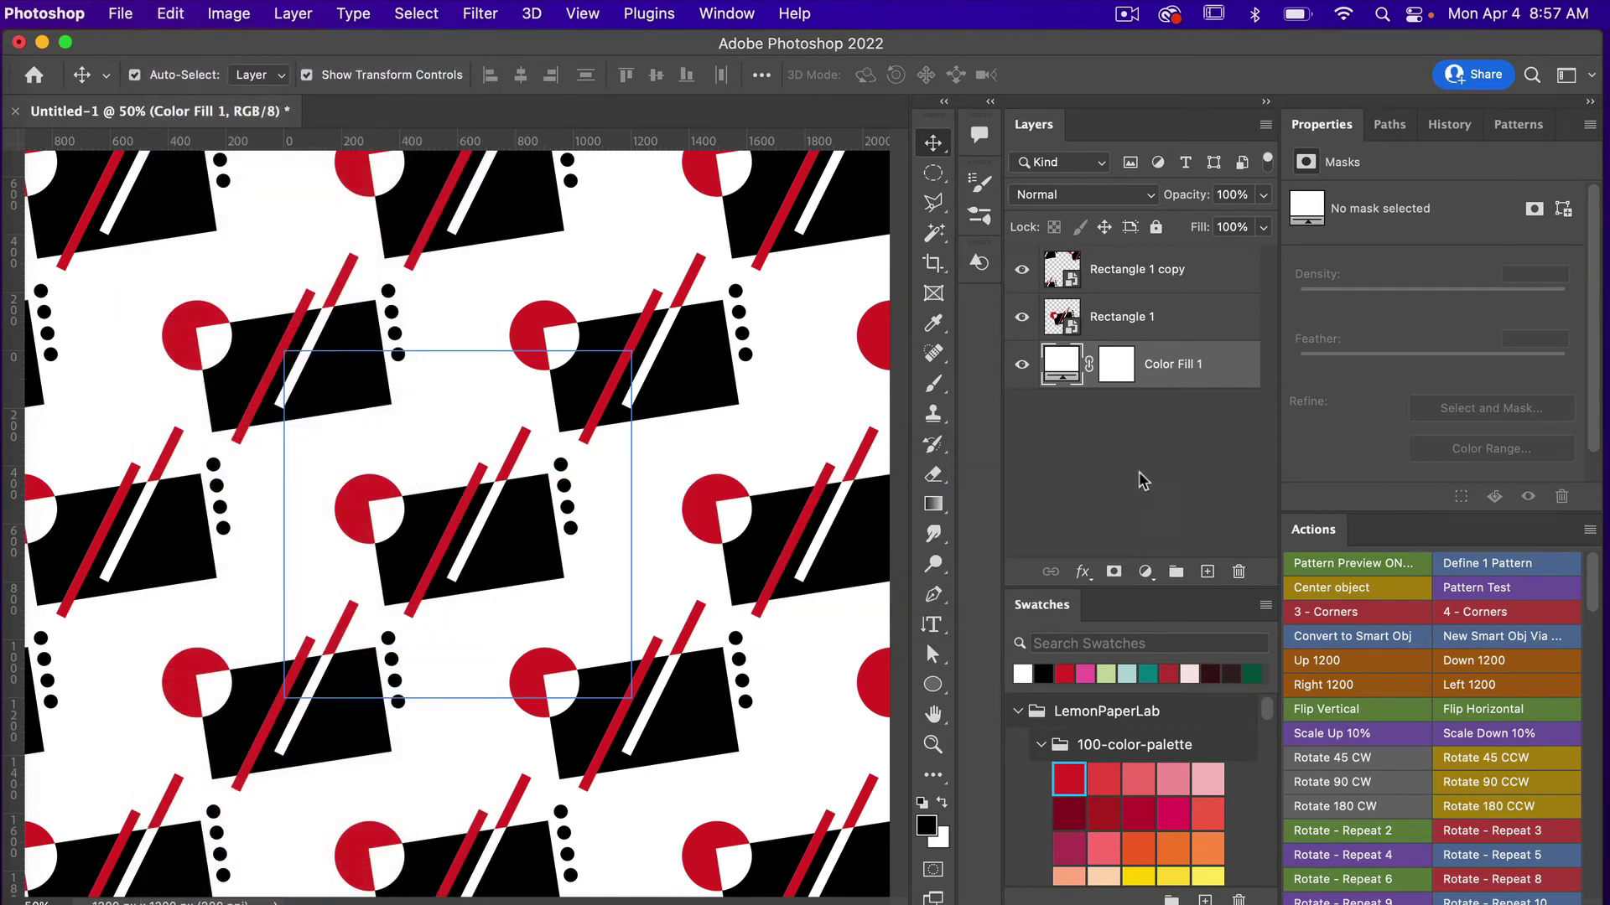
left_click(1508, 122)
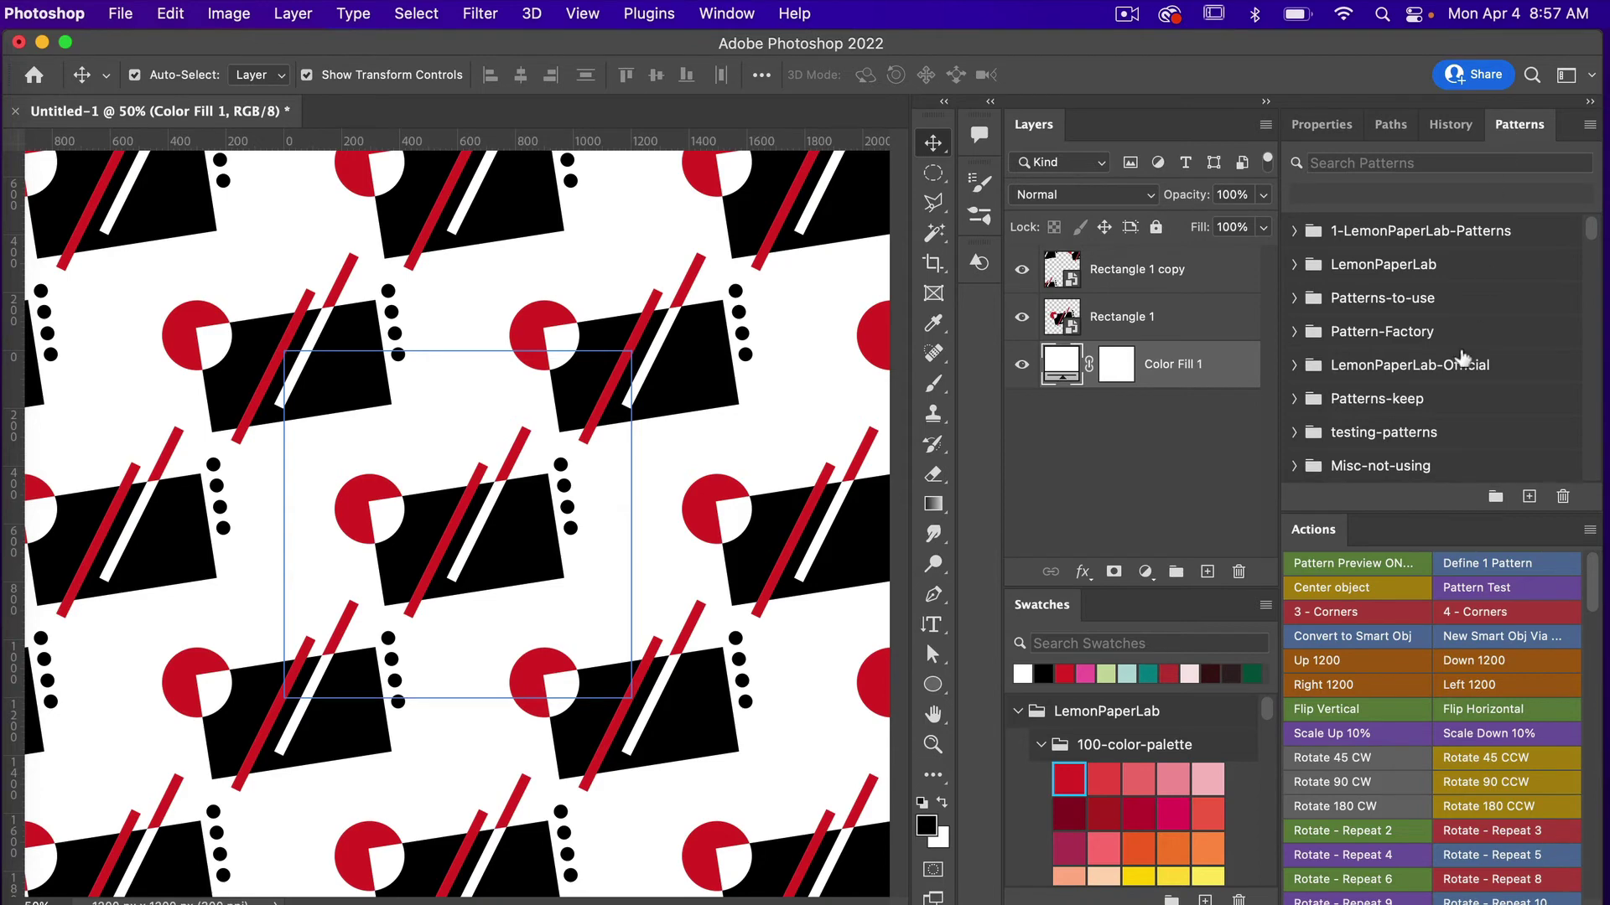
scroll(1462, 358, "down", 15)
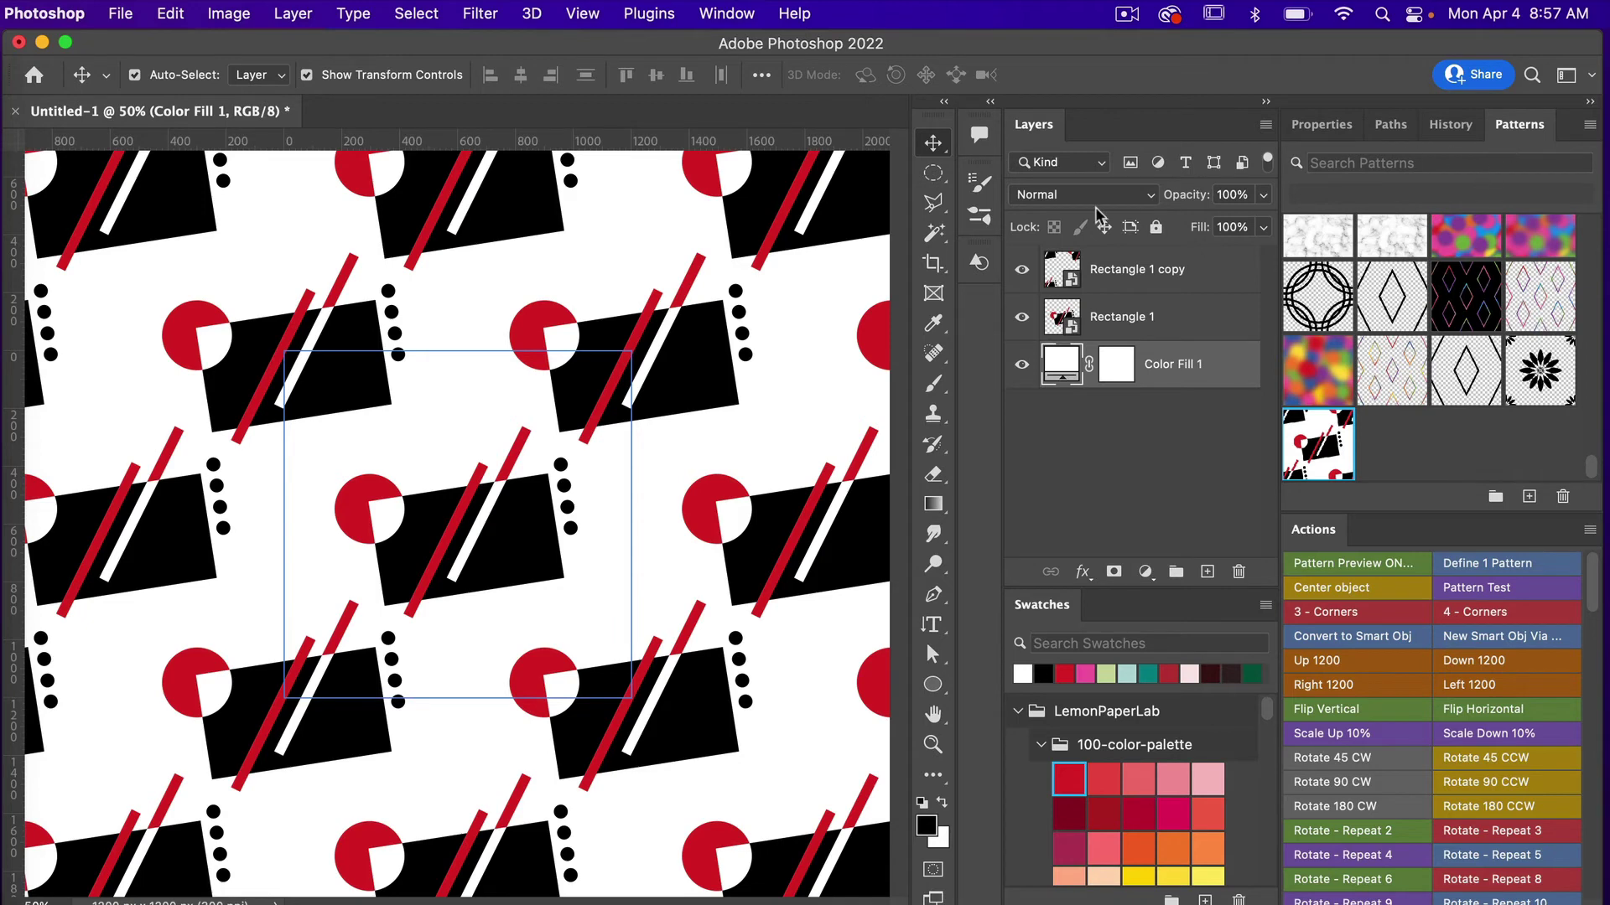
left_click(737, 19)
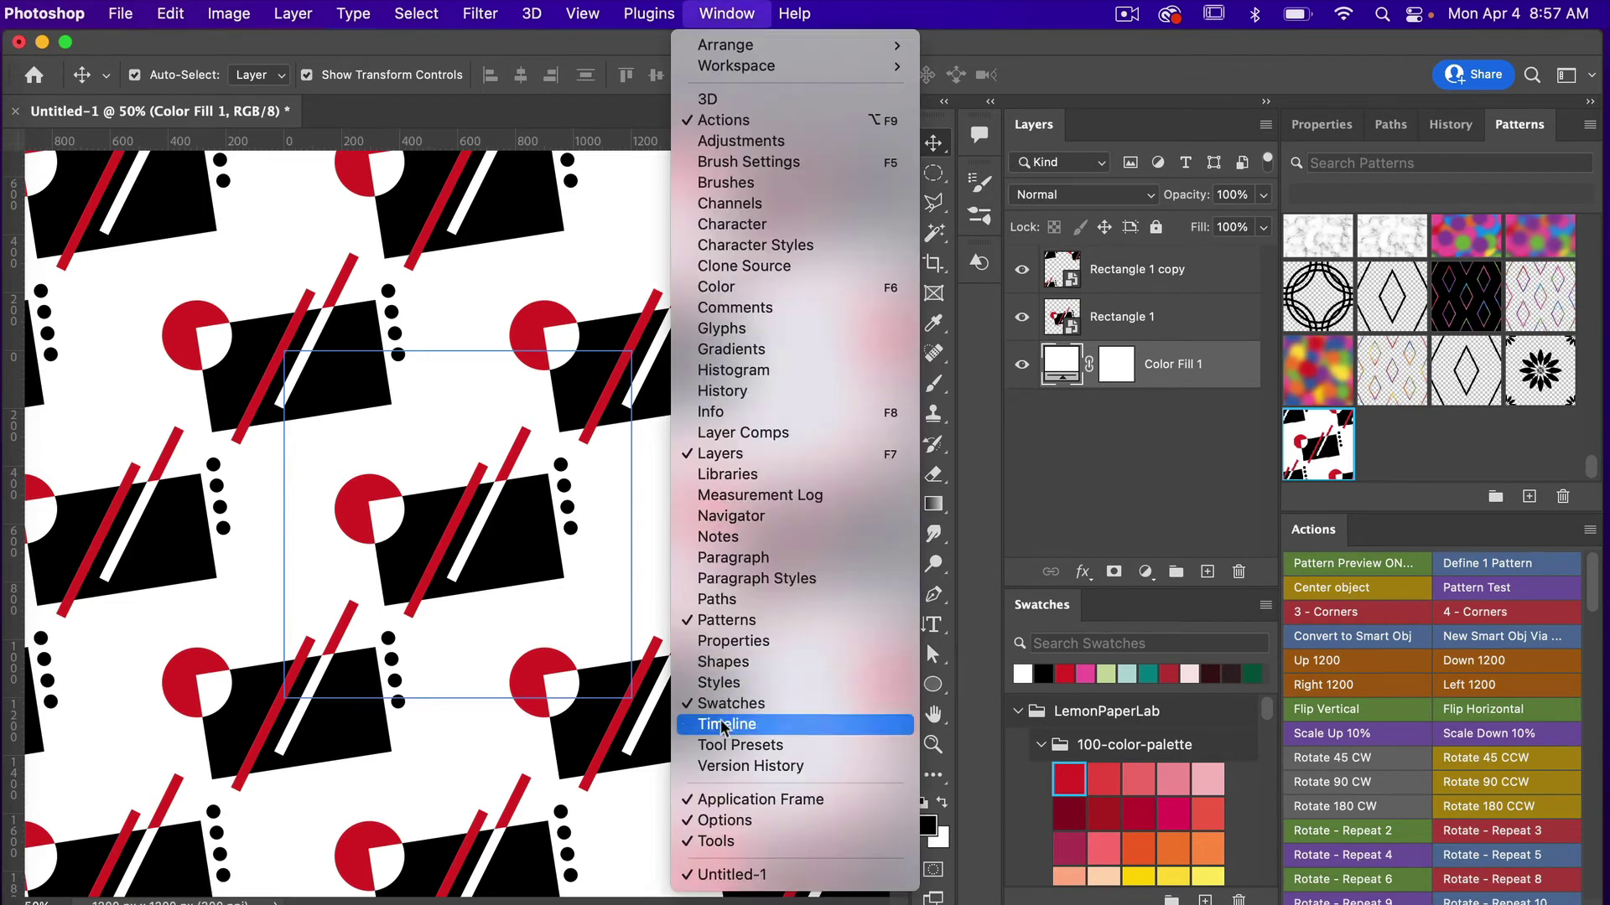
left_click(750, 625)
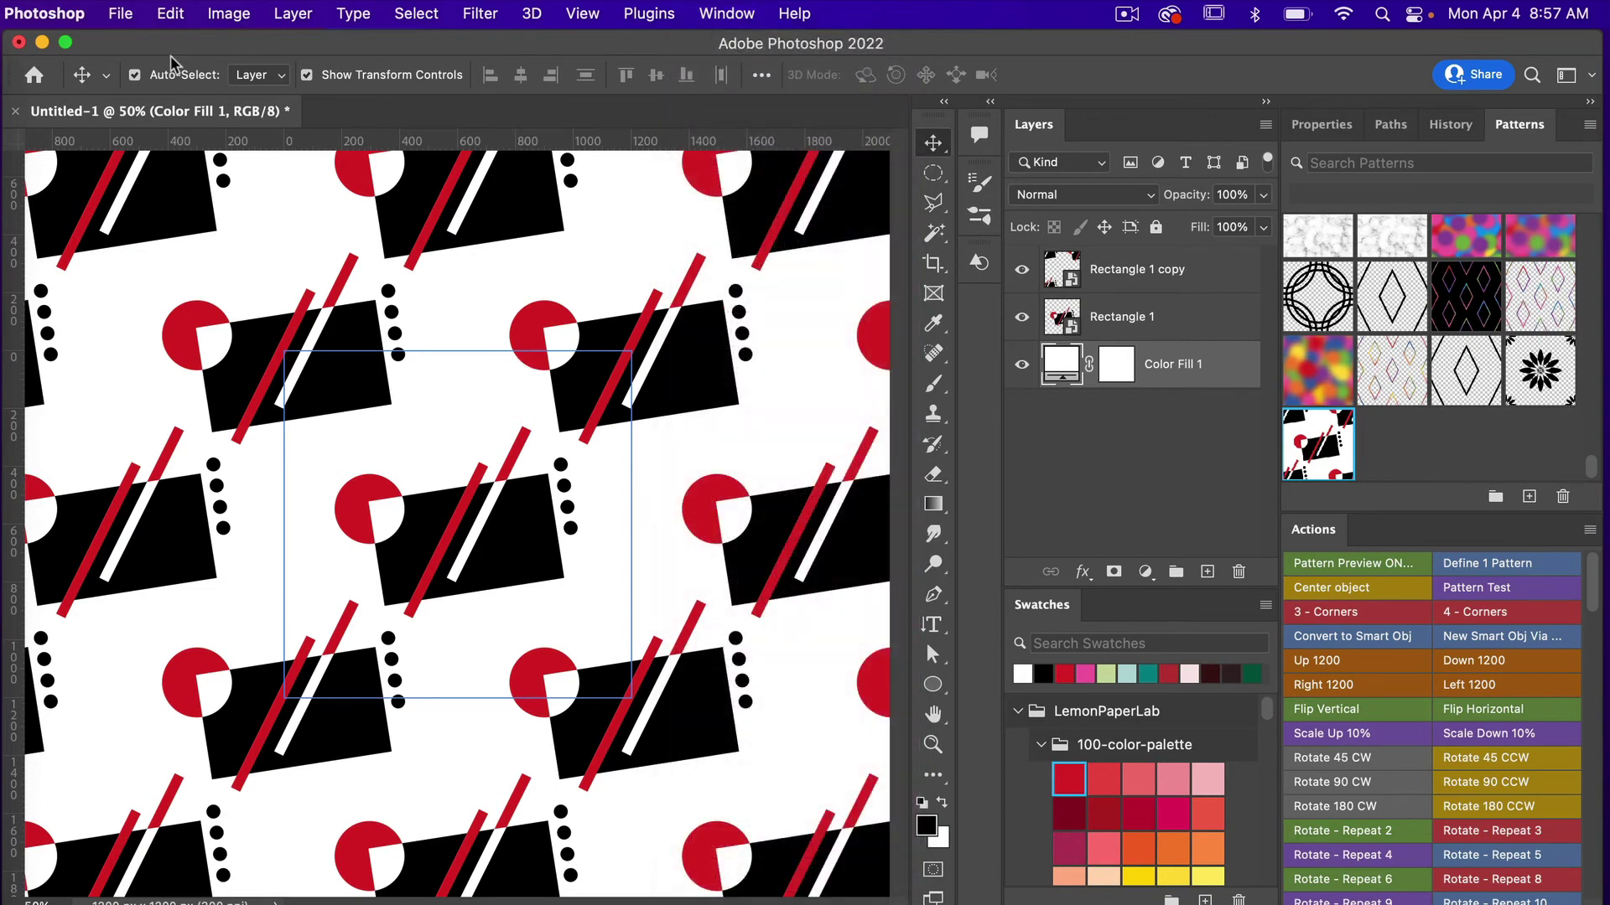
Create a new 3600 x 3600 px document at 300 ppi with a transparent background and artboards enabled.
left_click(129, 25)
left_click(139, 42)
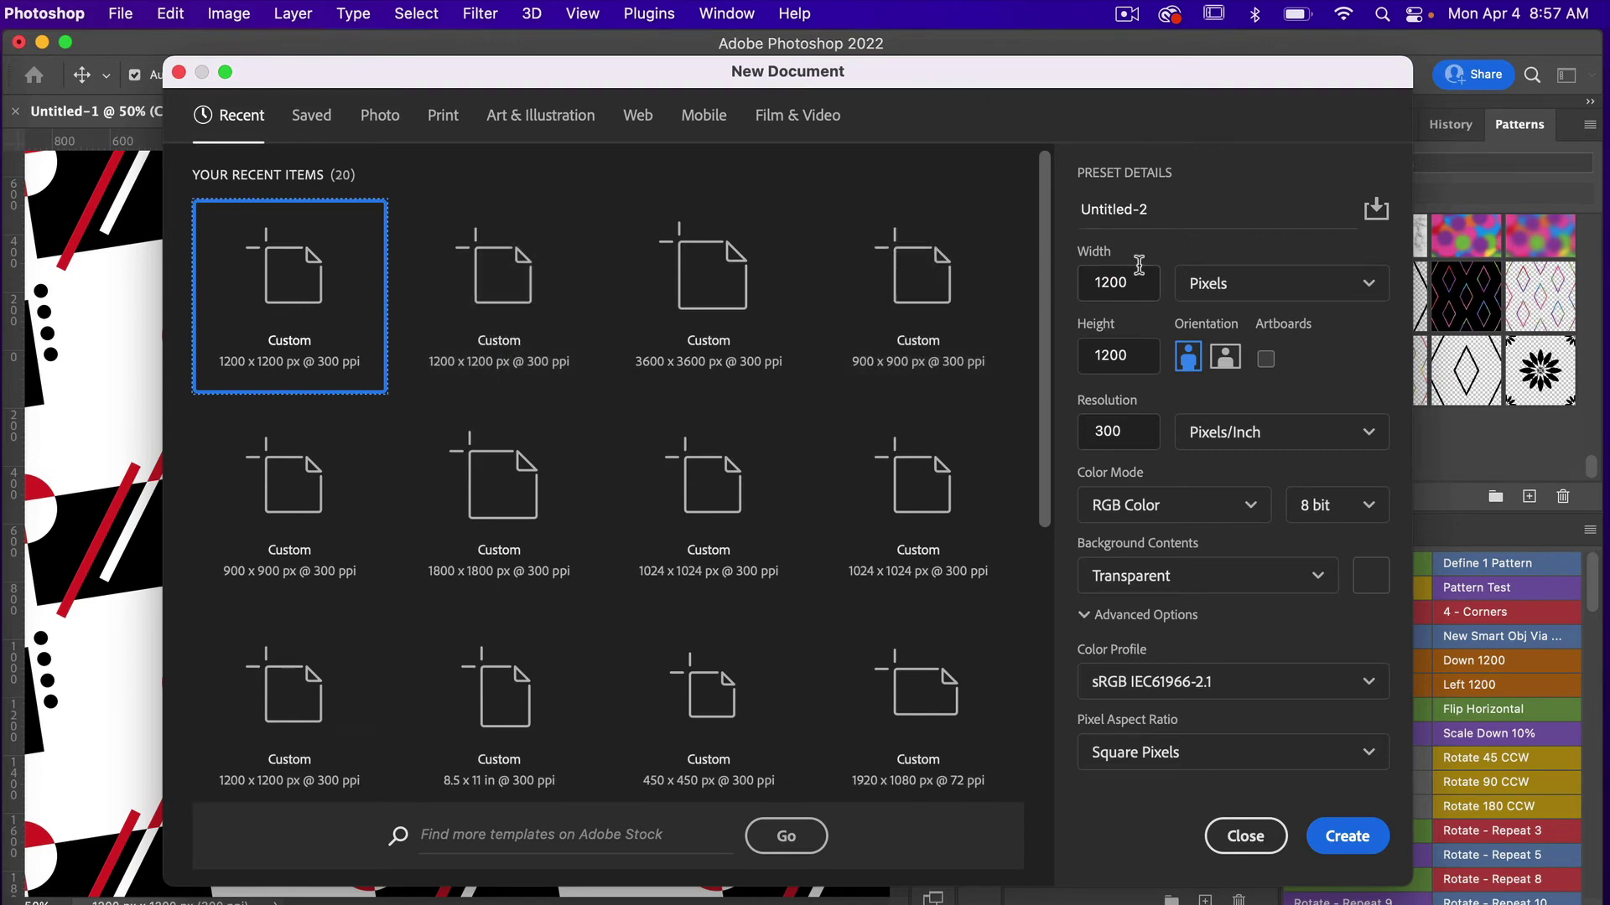
left_click_drag(1132, 283, 1094, 283)
type("36")
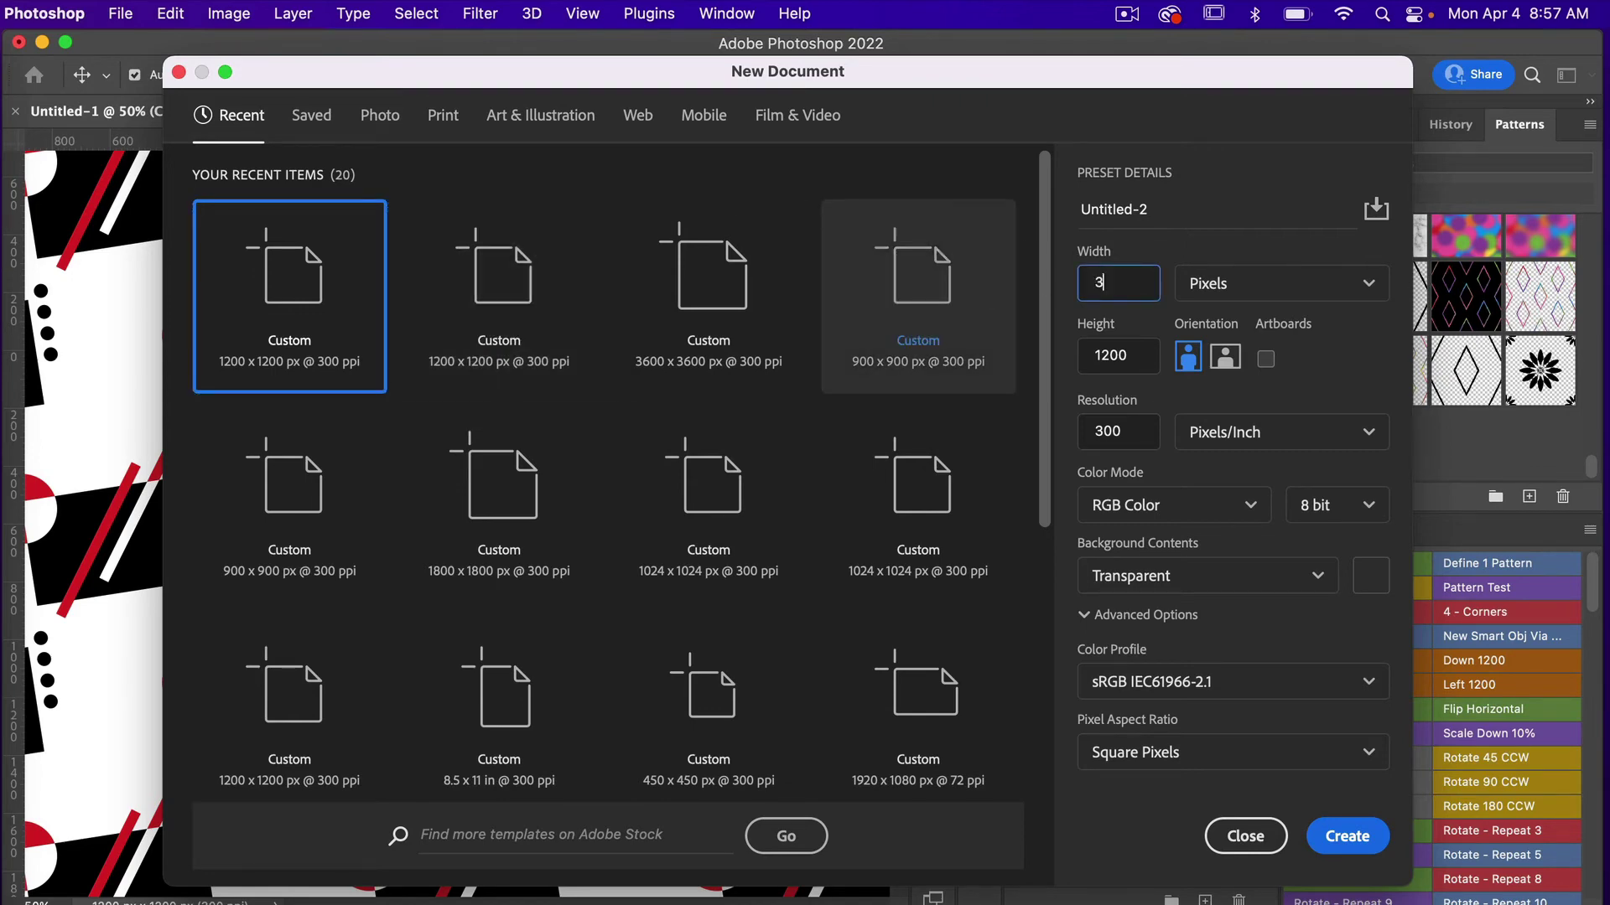
double_click(1130, 358)
type("36")
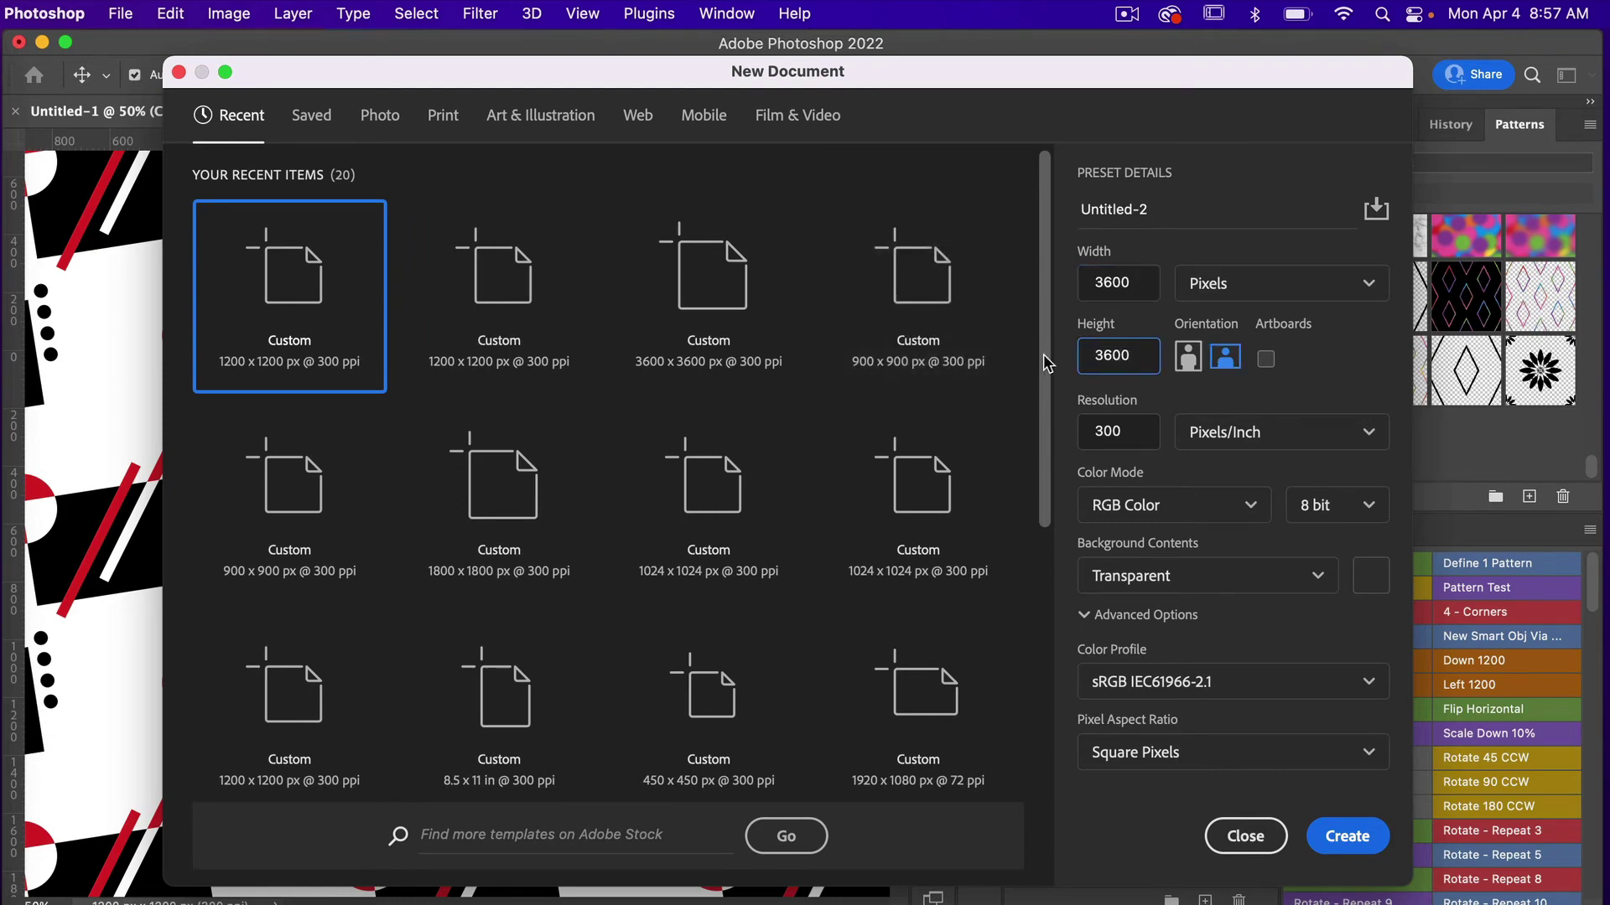
left_click(1266, 360)
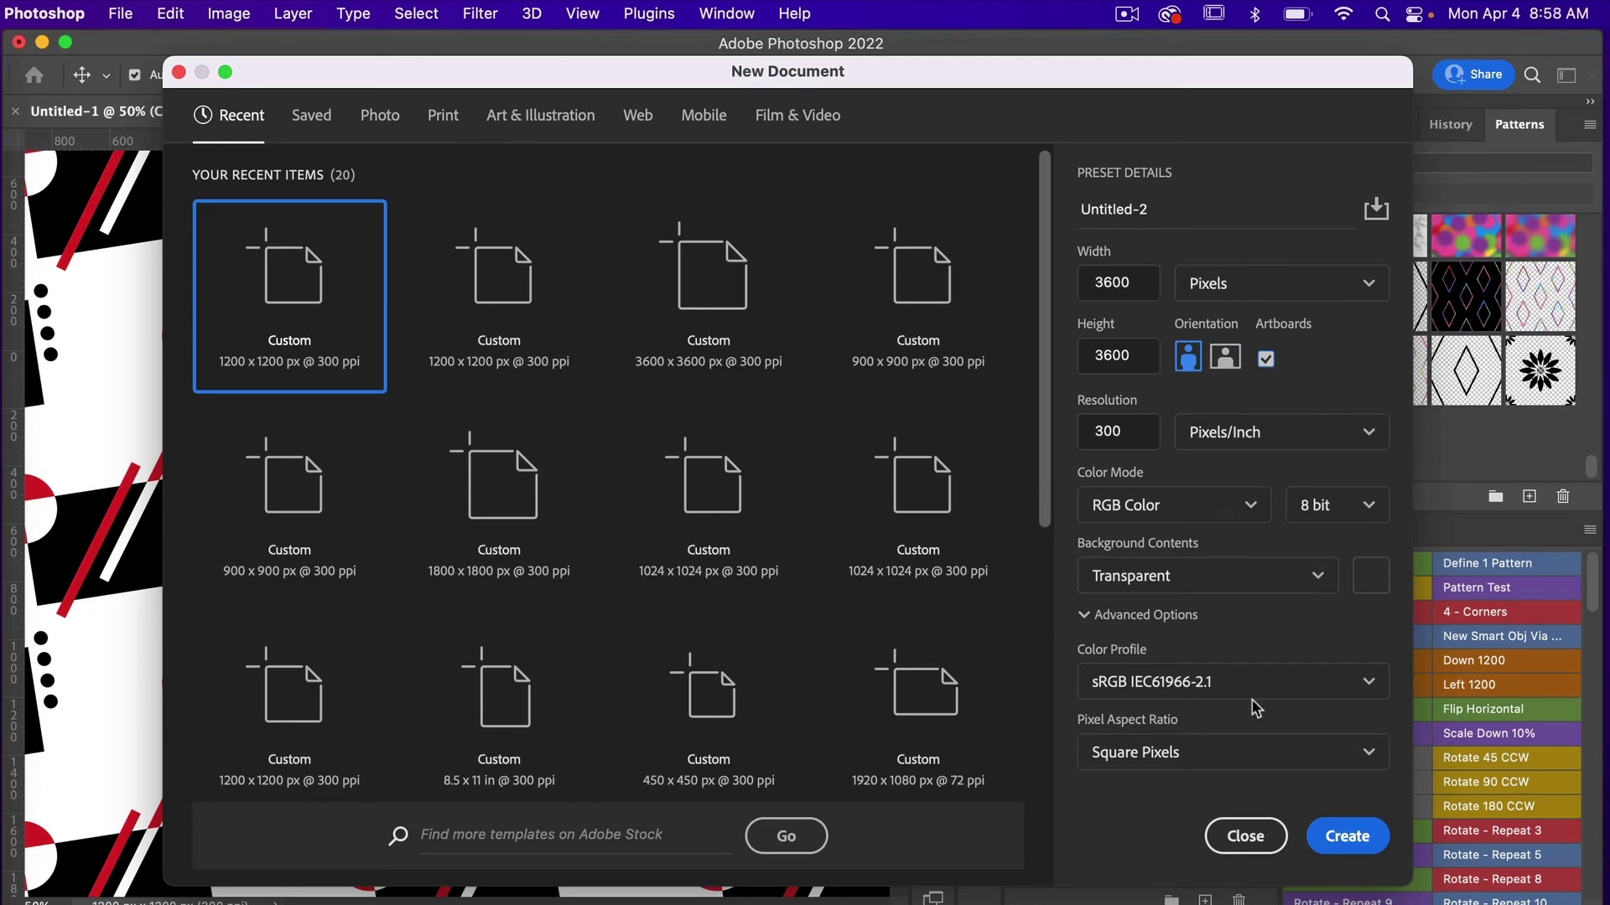
left_click(1340, 836)
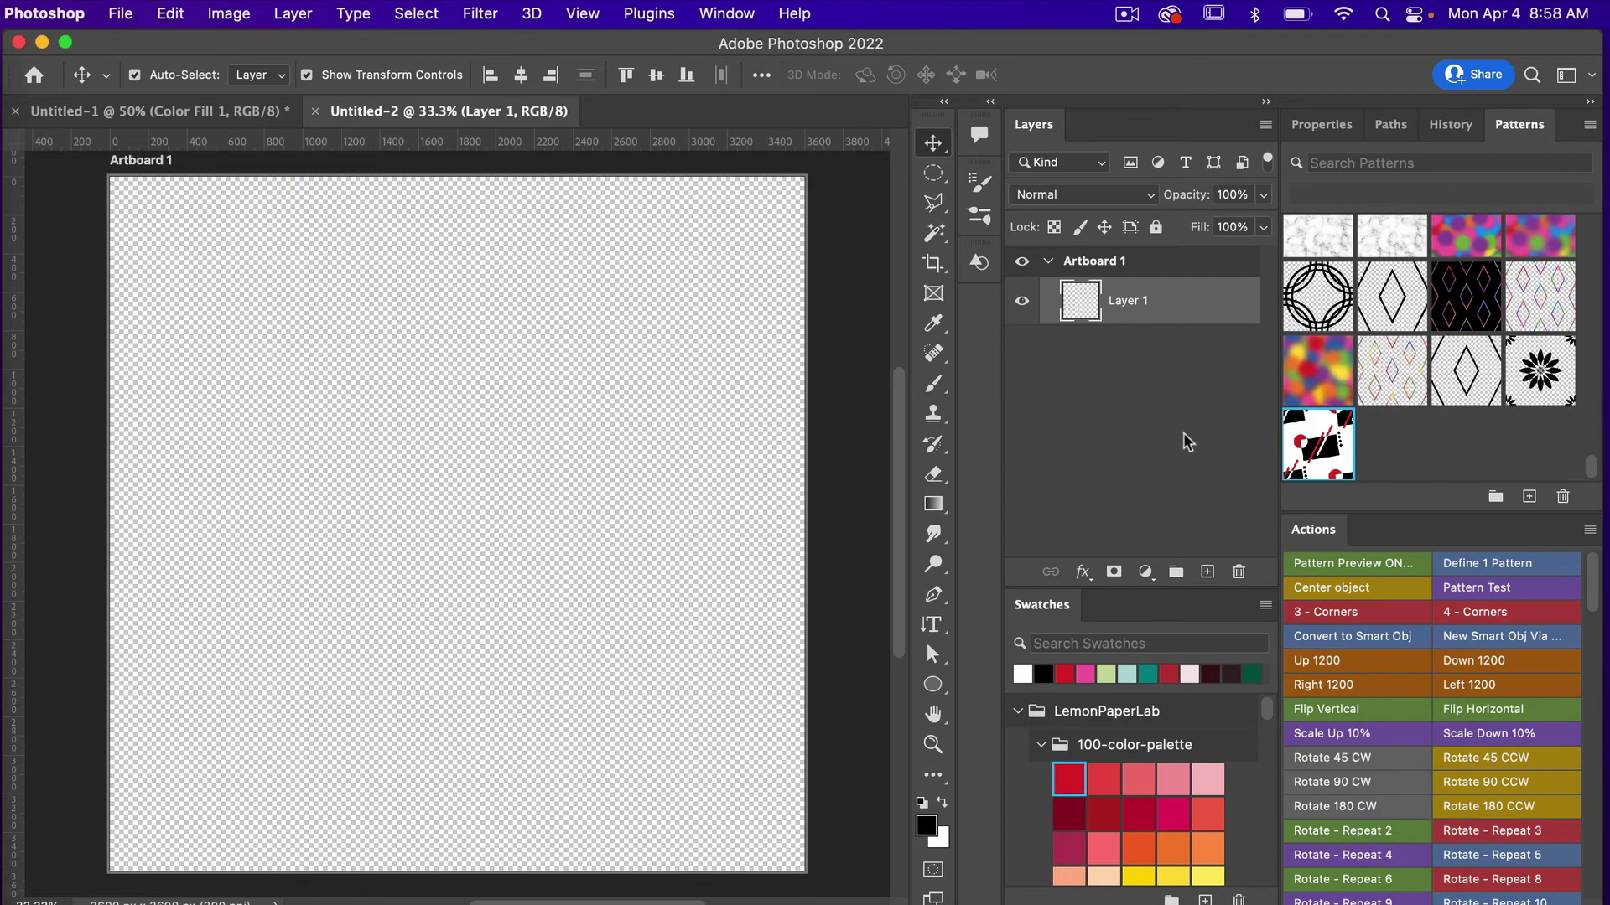
Run the Pattern Test action to build the pattern and color fill layers on the artboard.
left_click(1522, 587)
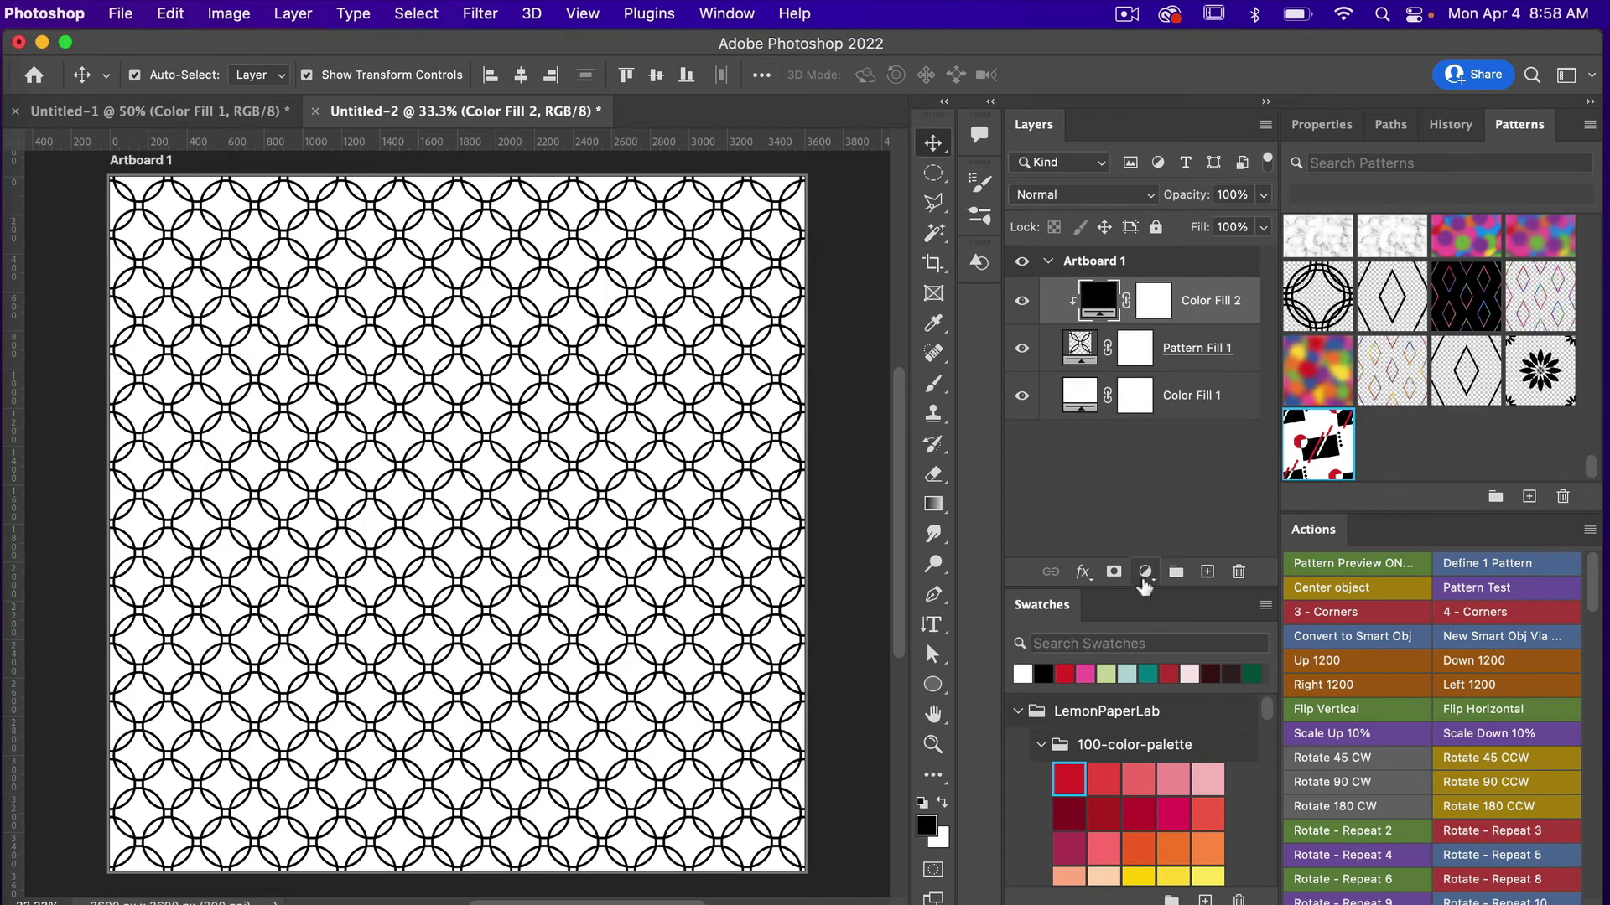
left_click(1146, 573)
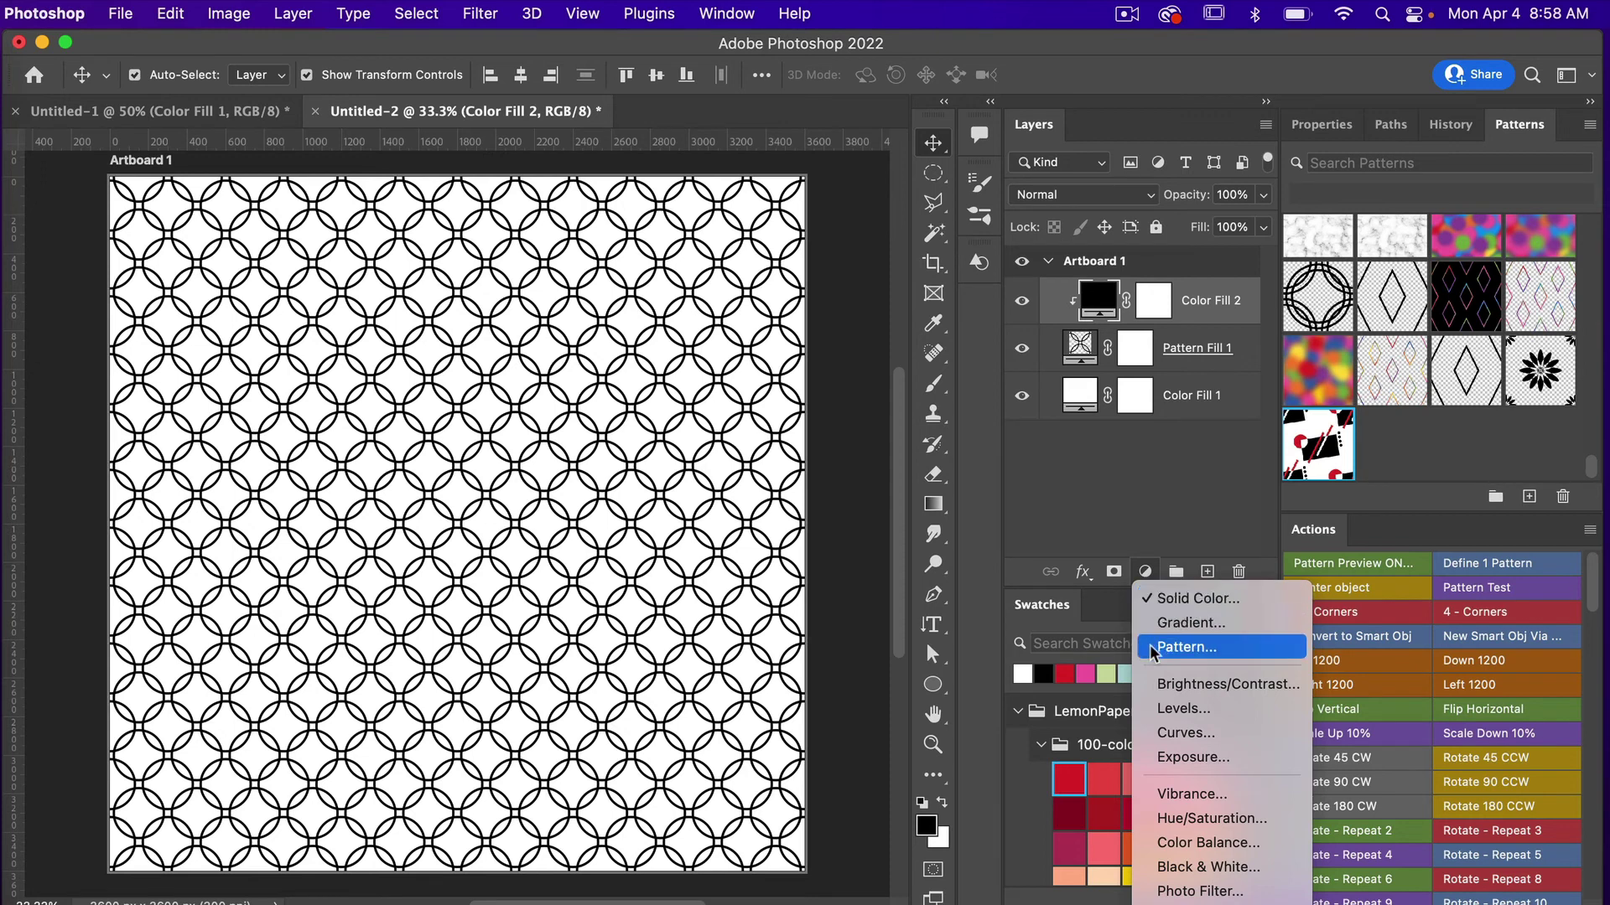
left_click(1189, 457)
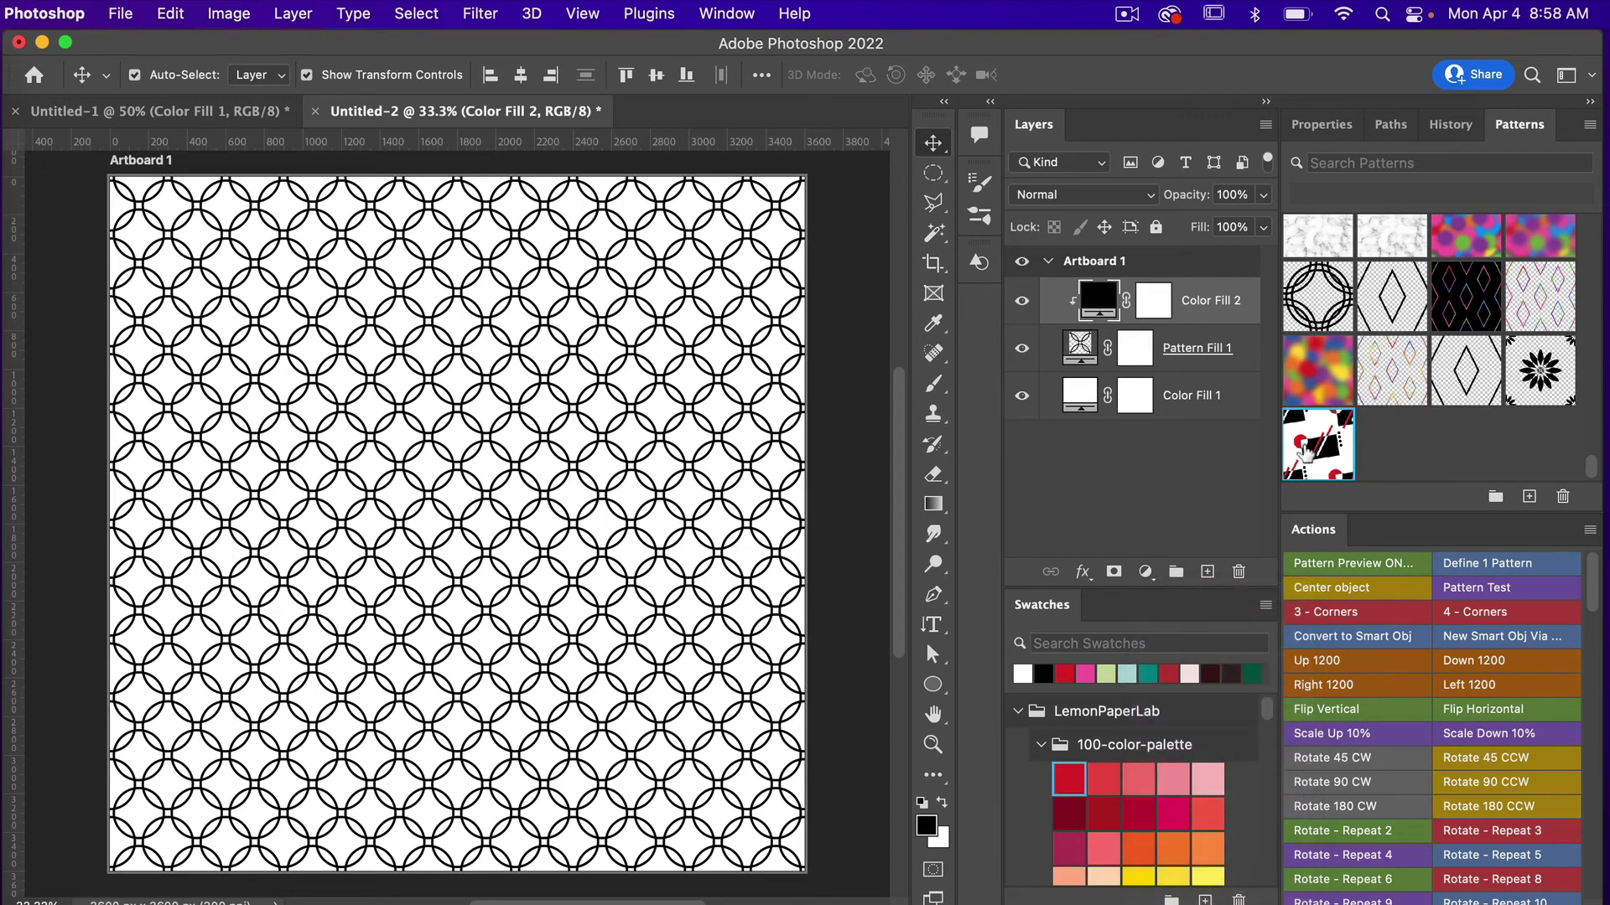
Hide the black Color Fill 2 layer and apply the newly defined geometric pattern to Pattern Fill 1.
left_click(1022, 300)
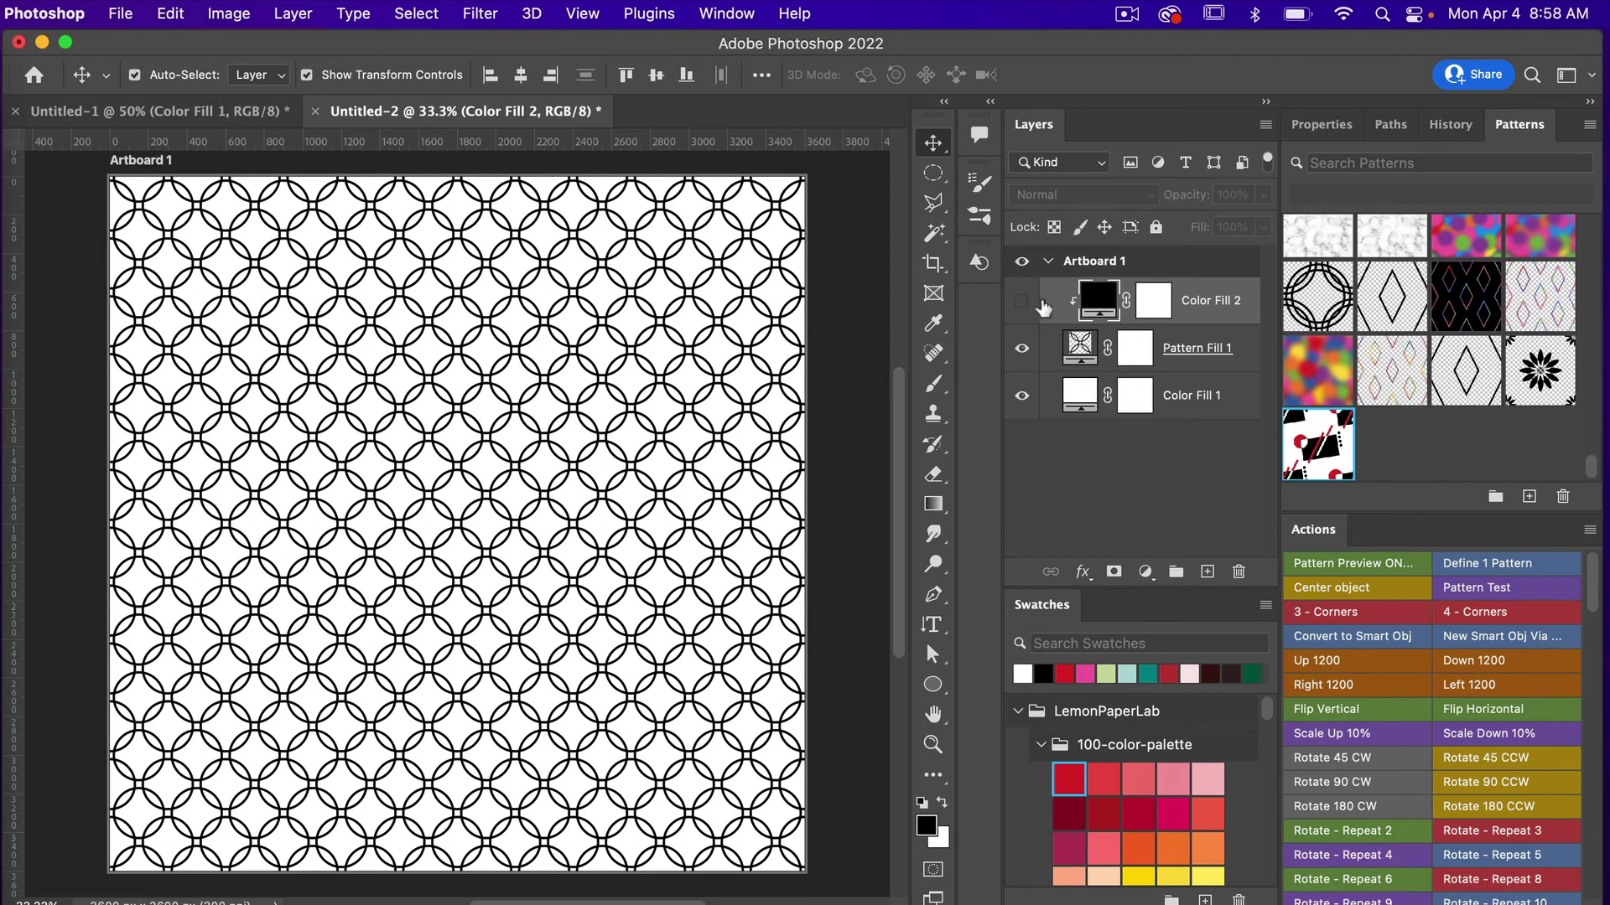
left_click(1187, 350)
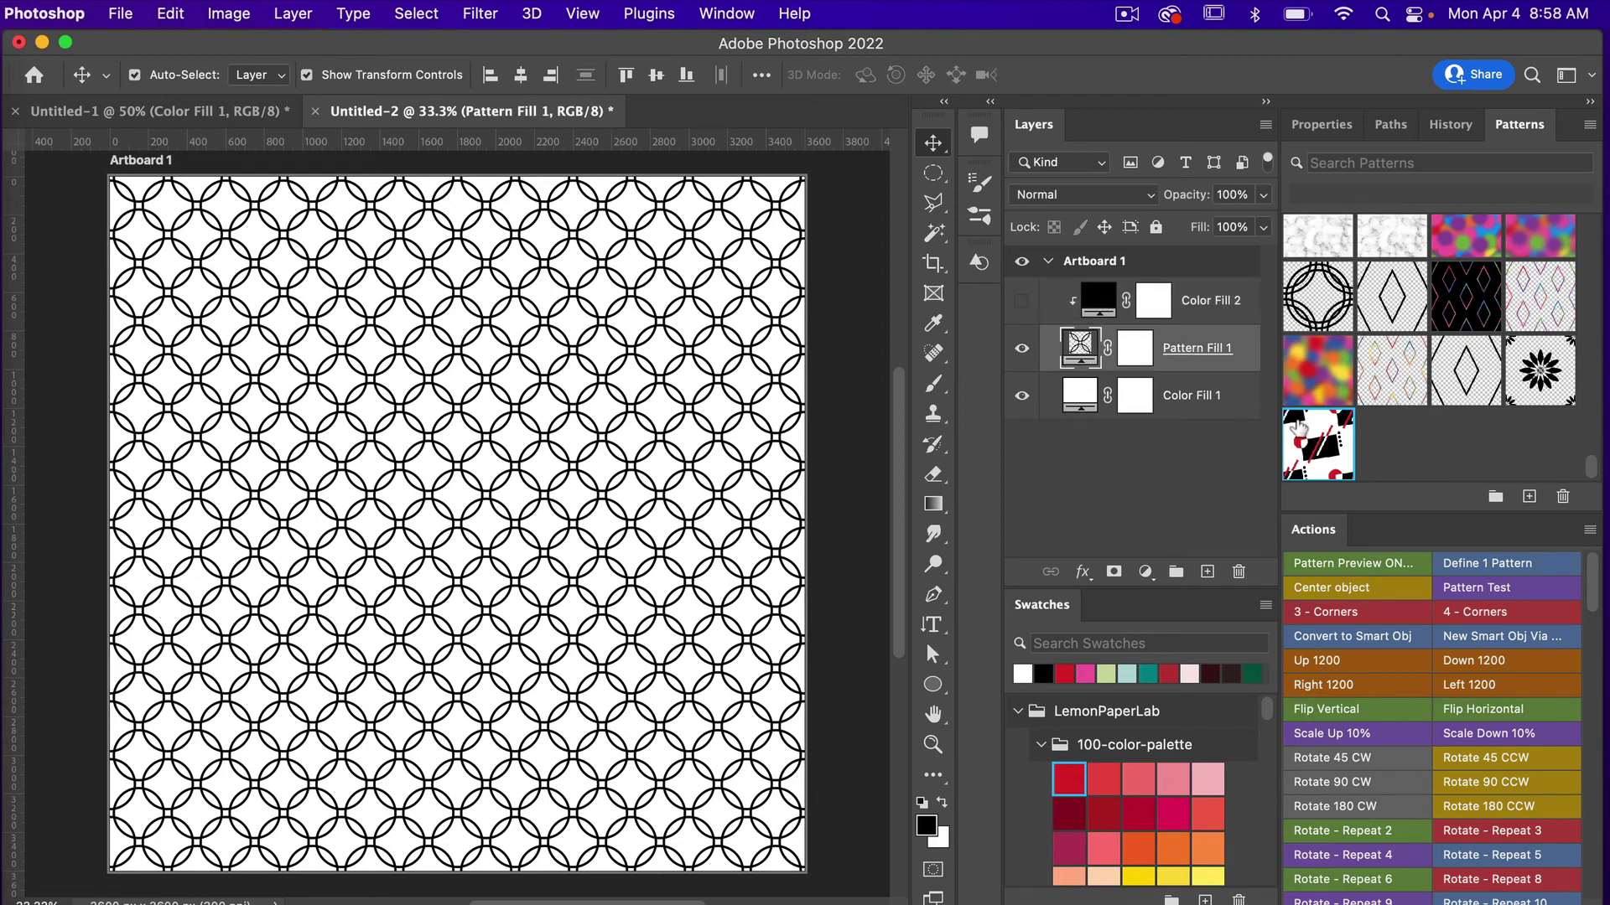
left_click(1322, 455)
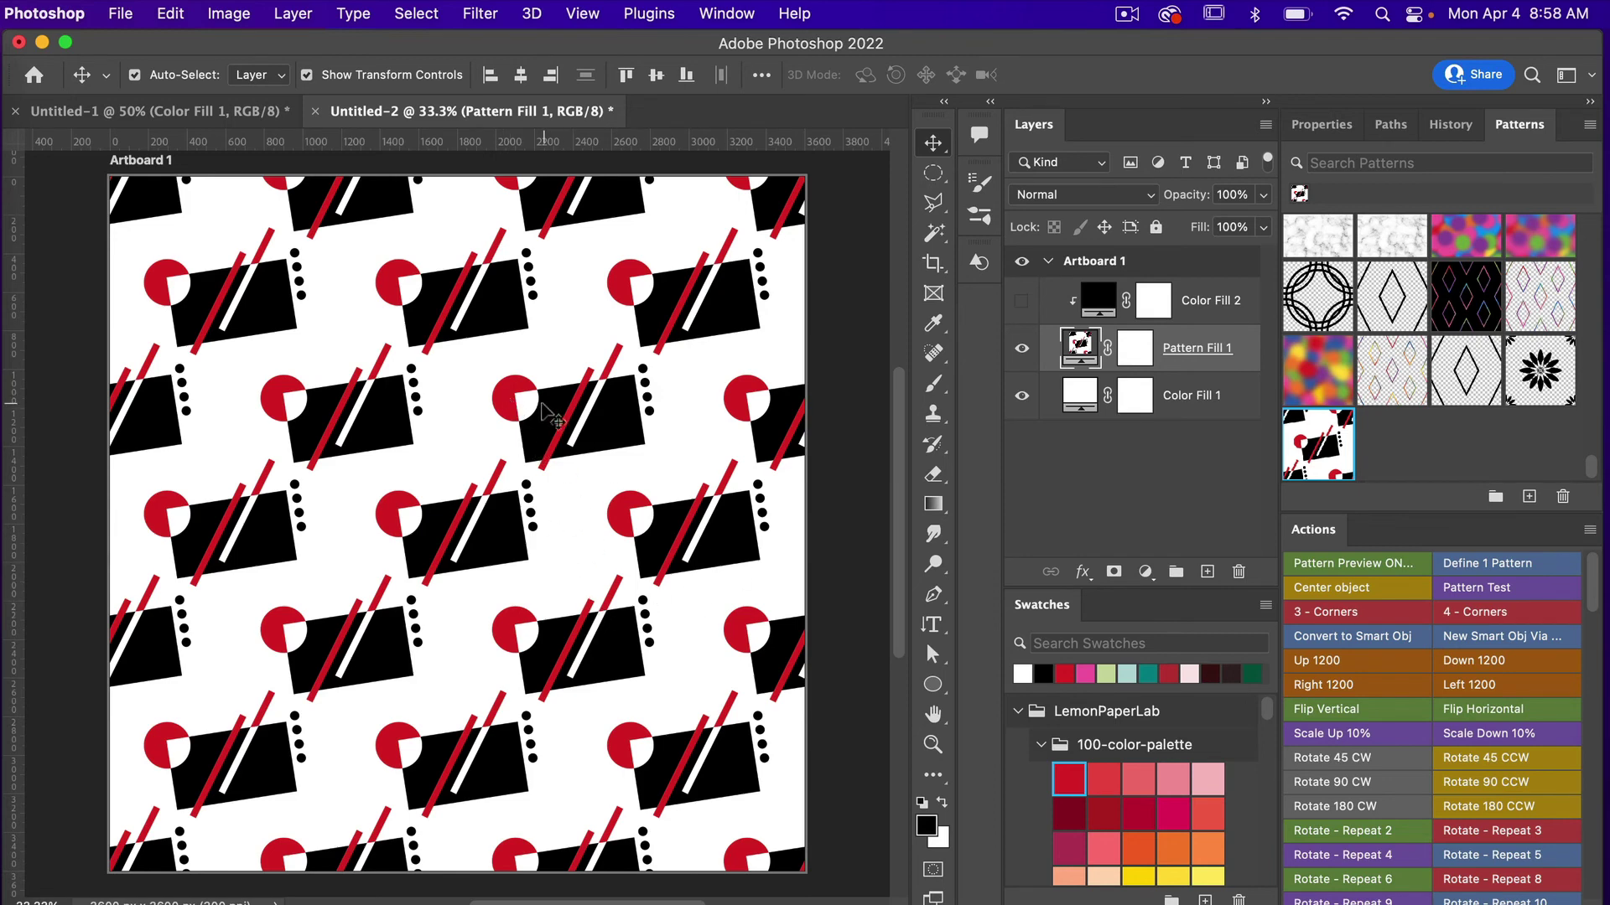
Scale the pattern in Pattern Fill 1 to 75%, try shifting it across the artboard, and snap it back to the origin.
double_click(1081, 348)
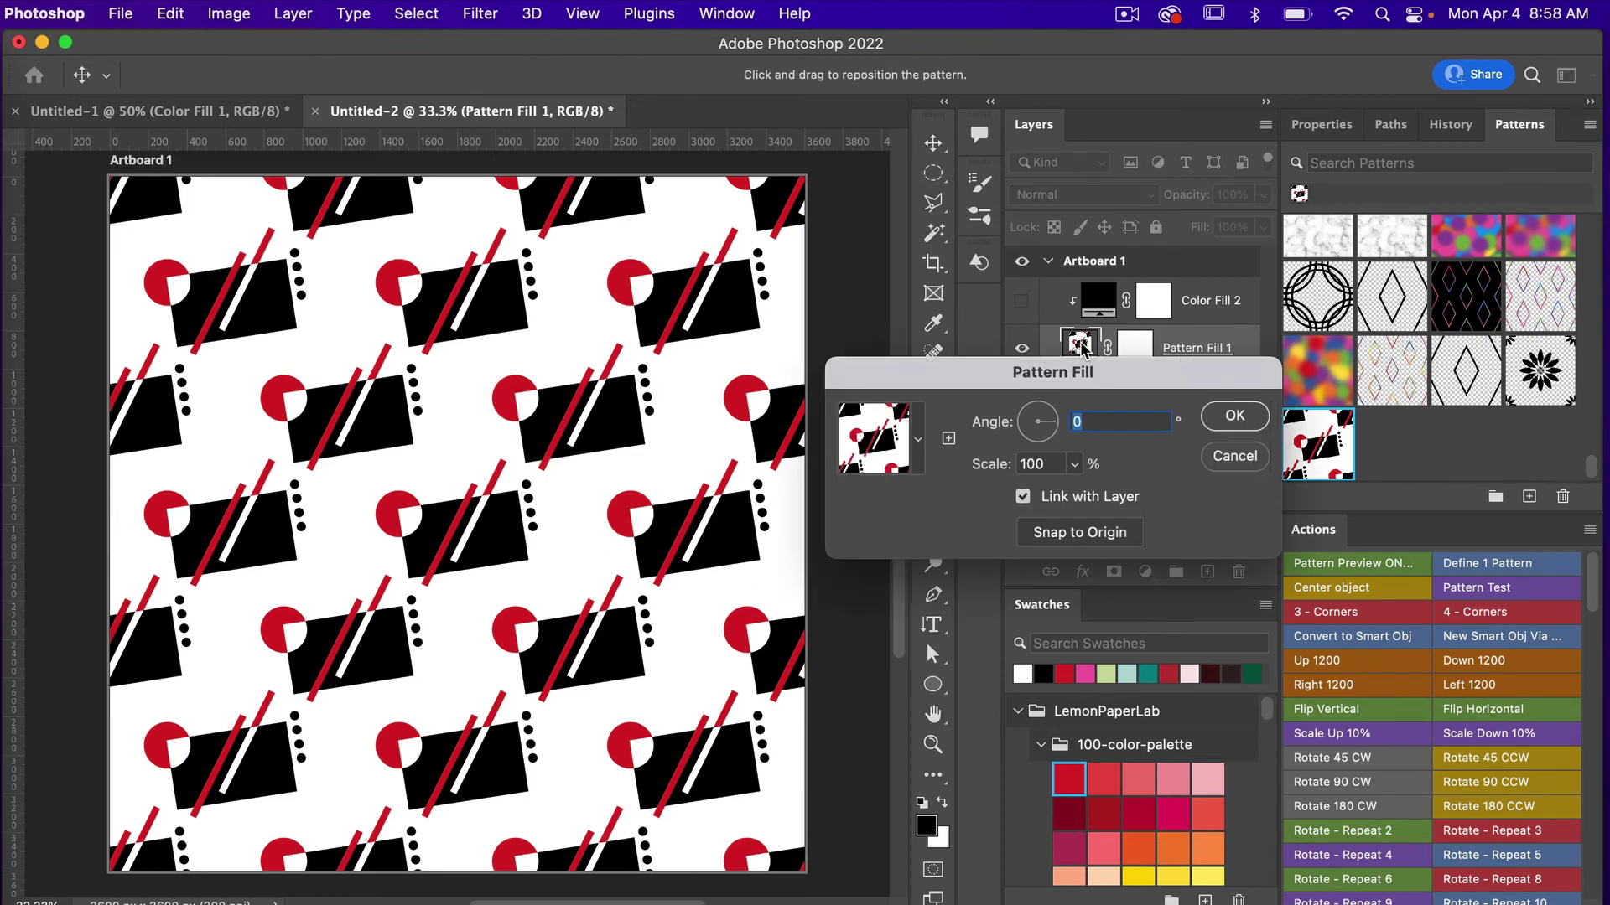
key("Tab")
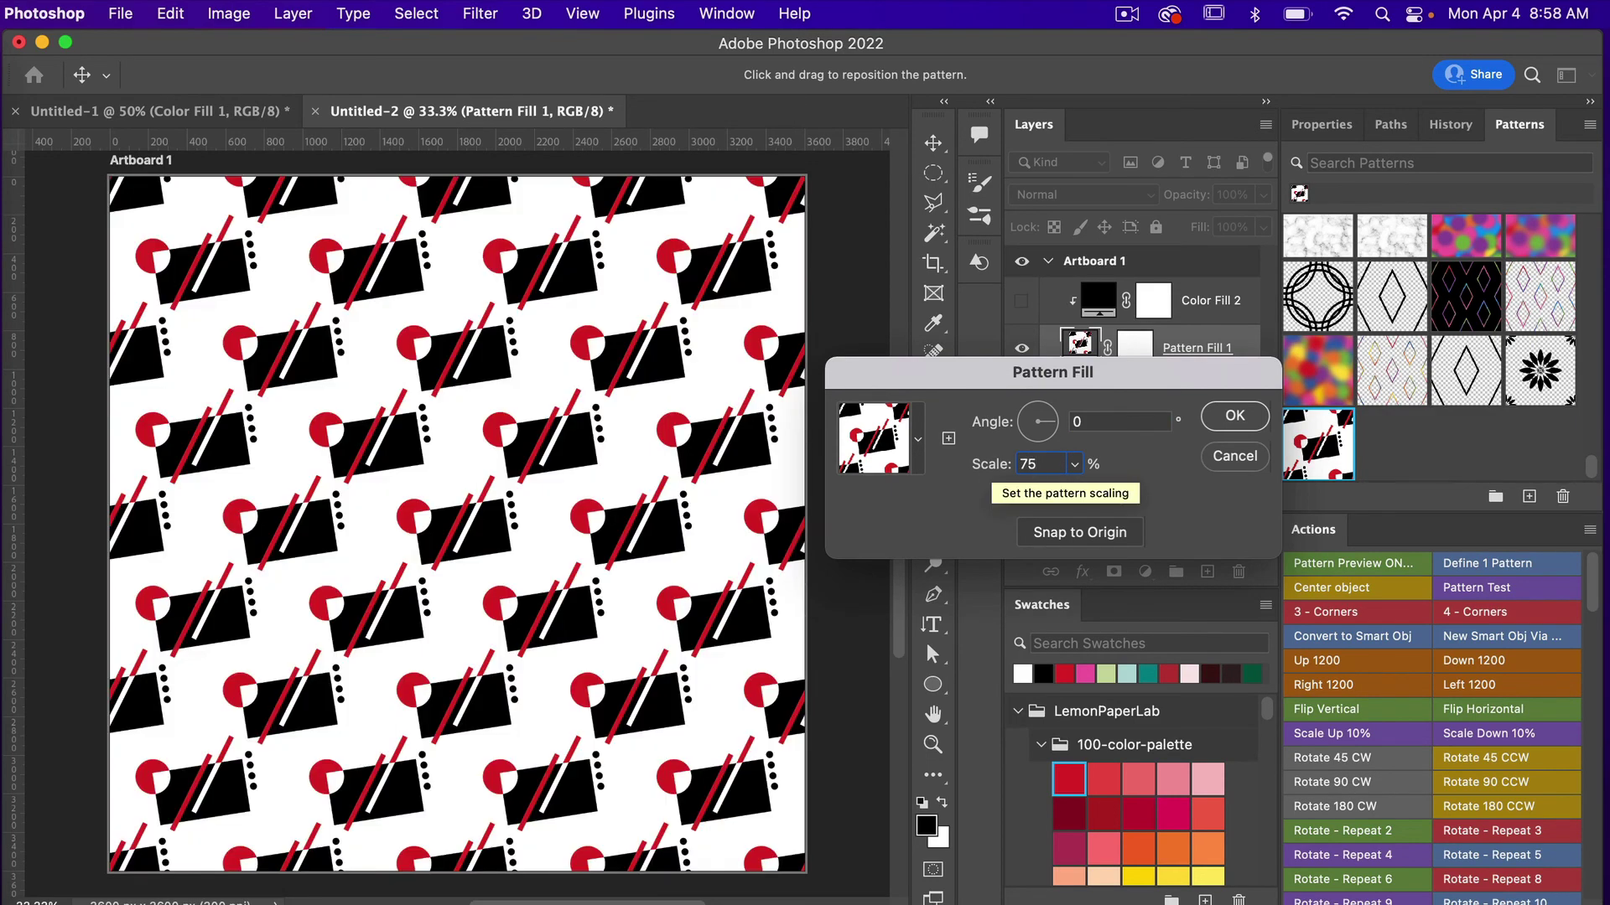
double_click(1041, 463)
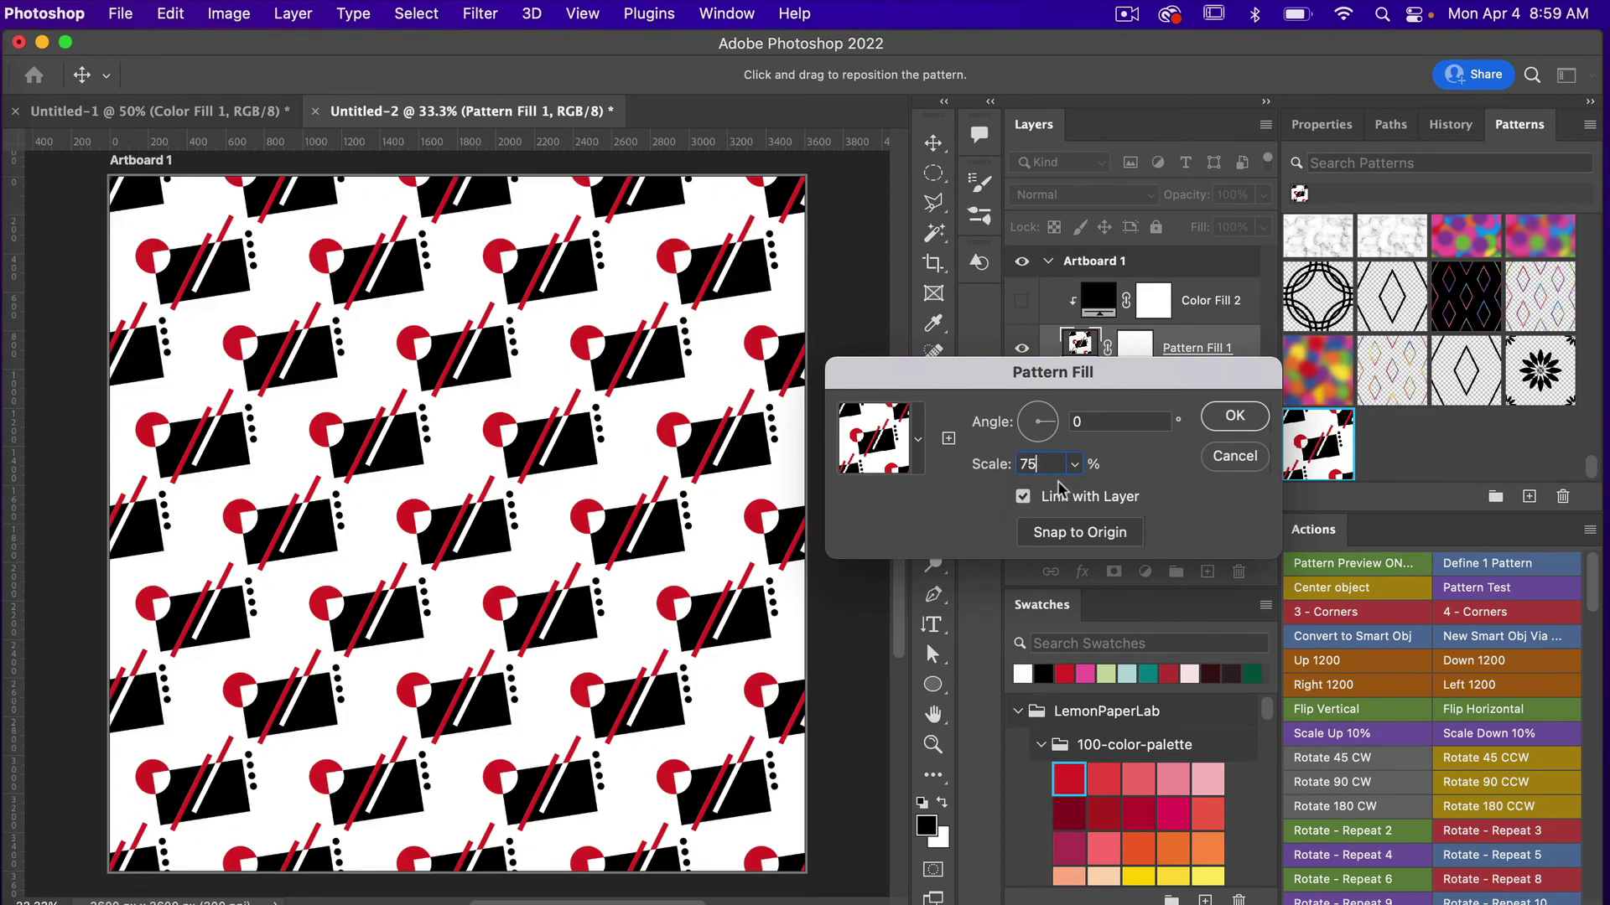
left_click_drag(678, 496, 592, 491)
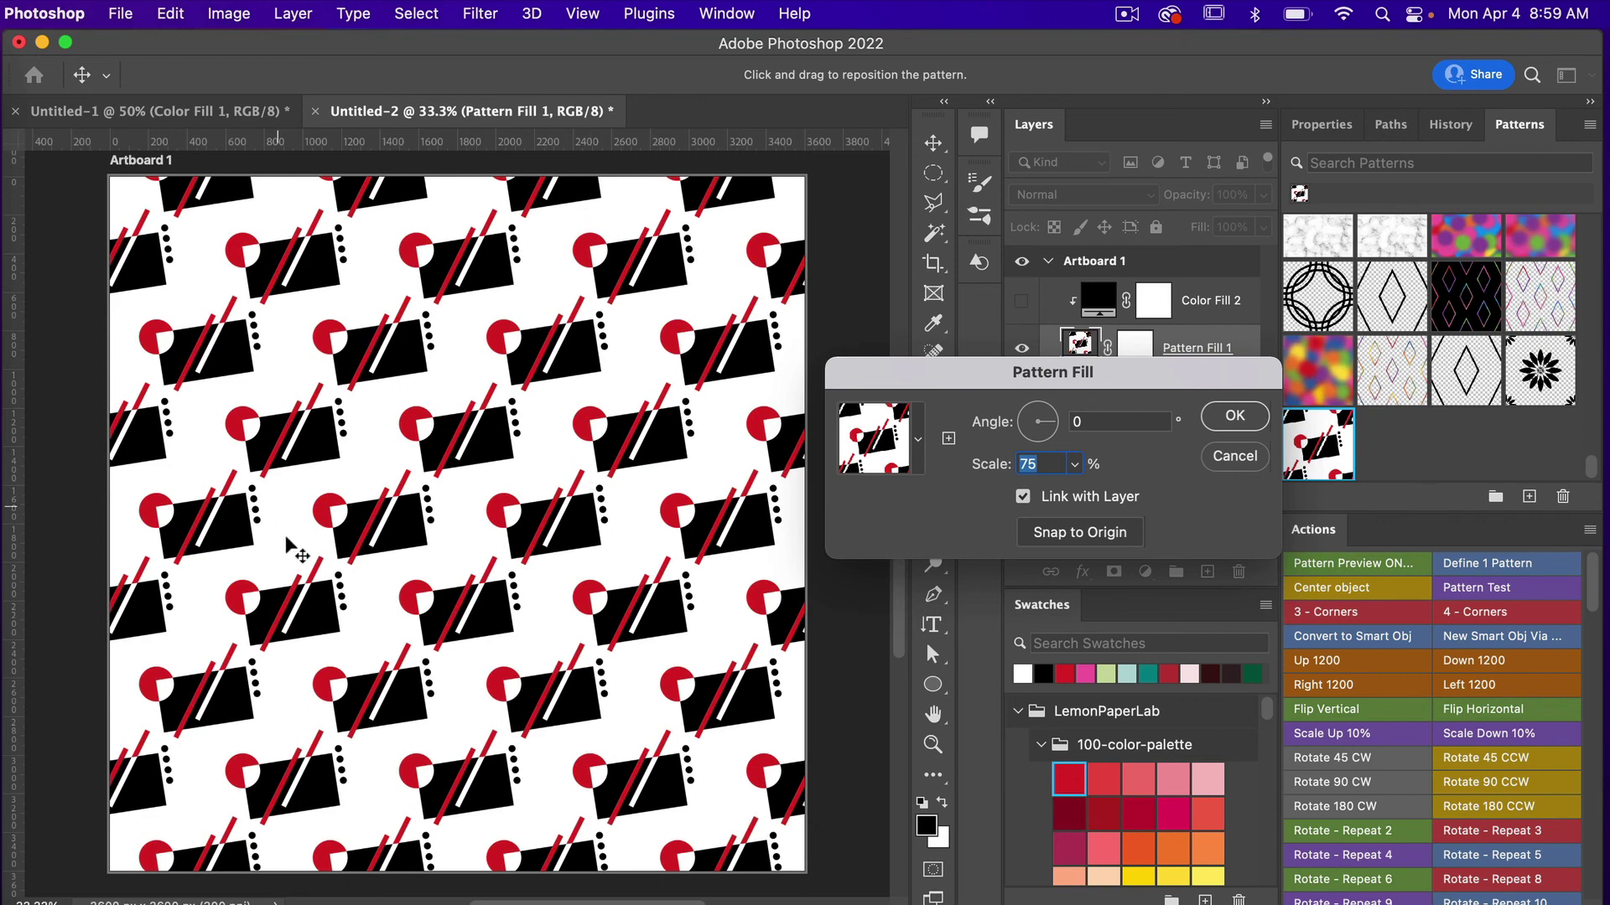
left_click(1108, 534)
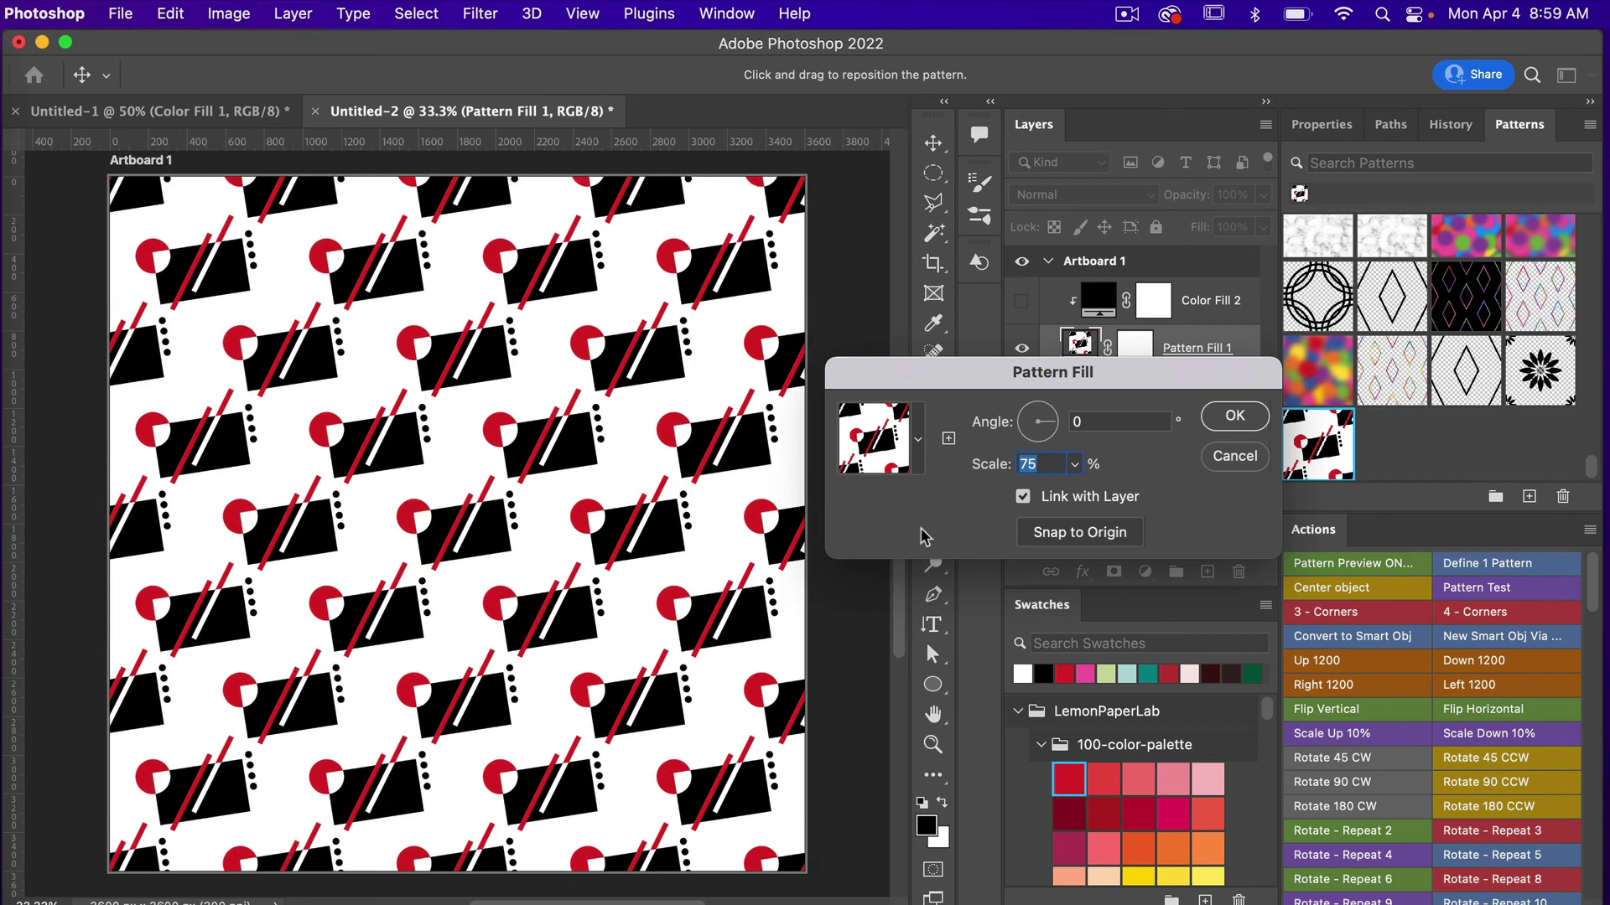
left_click(1231, 416)
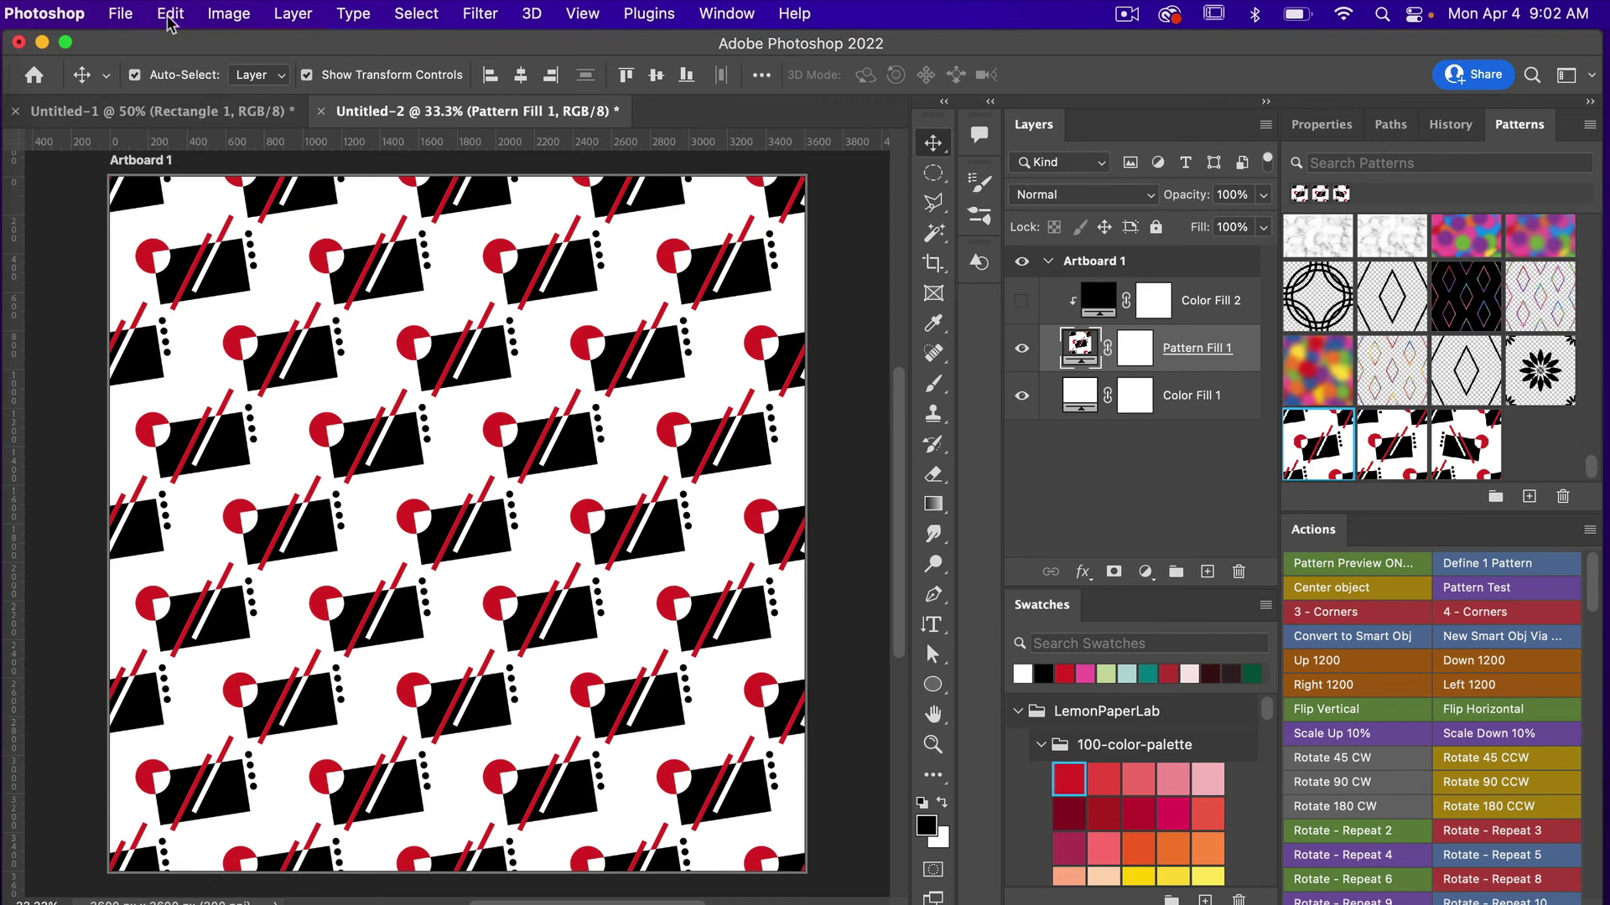
Set up an Export As of Artboard 1 in JPG format at the highest quality.
left_click(120, 13)
mouse_move(193, 341)
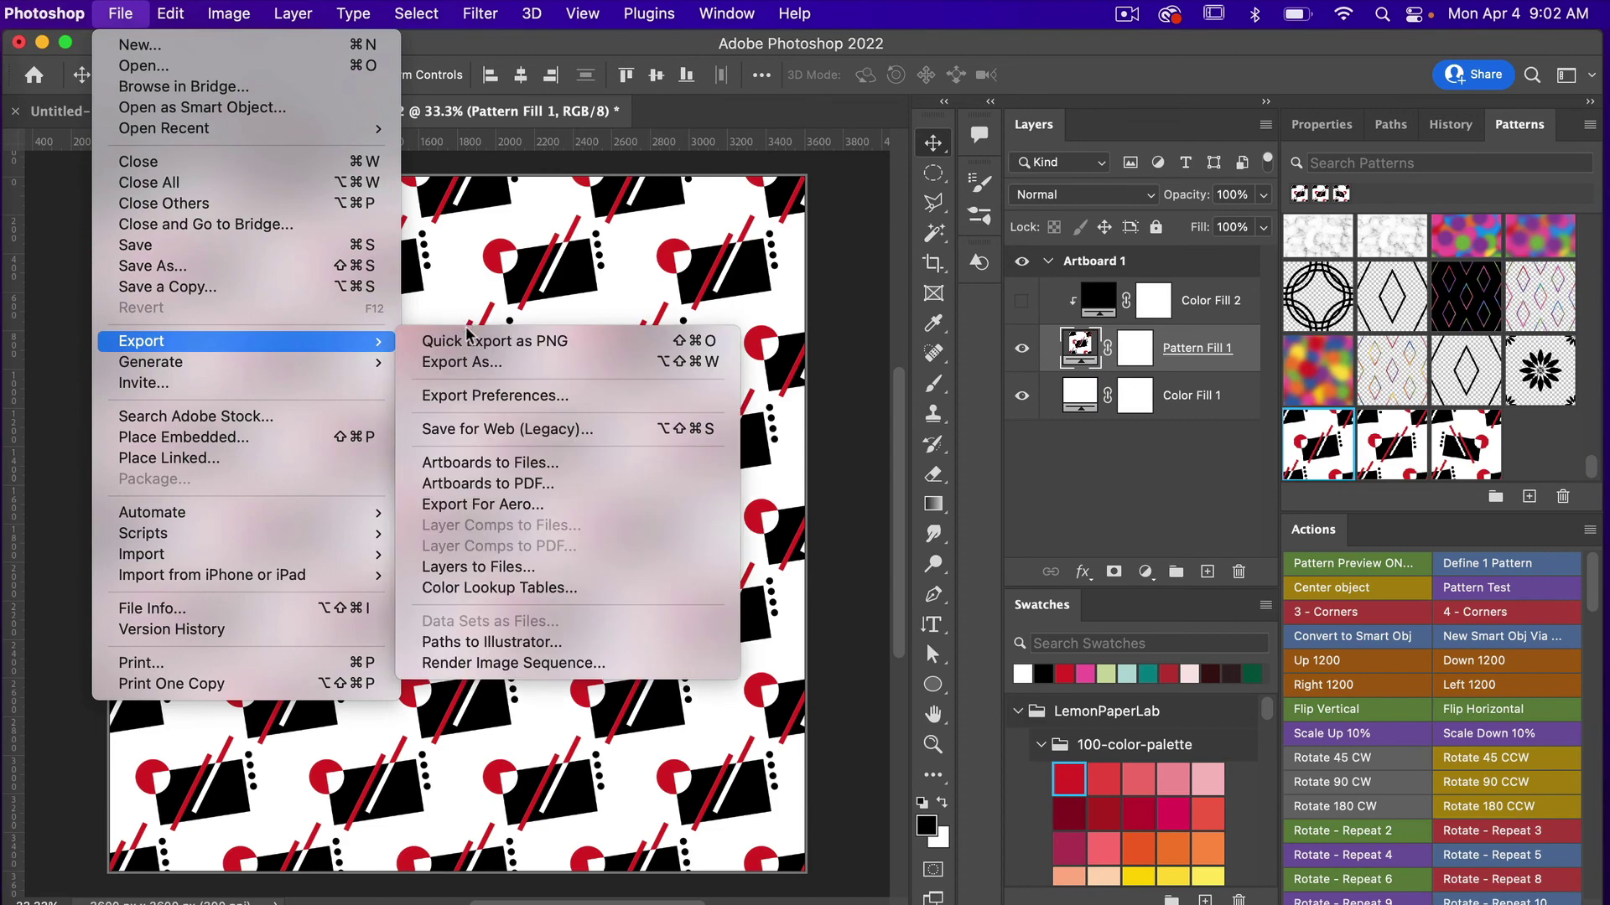
left_click(463, 361)
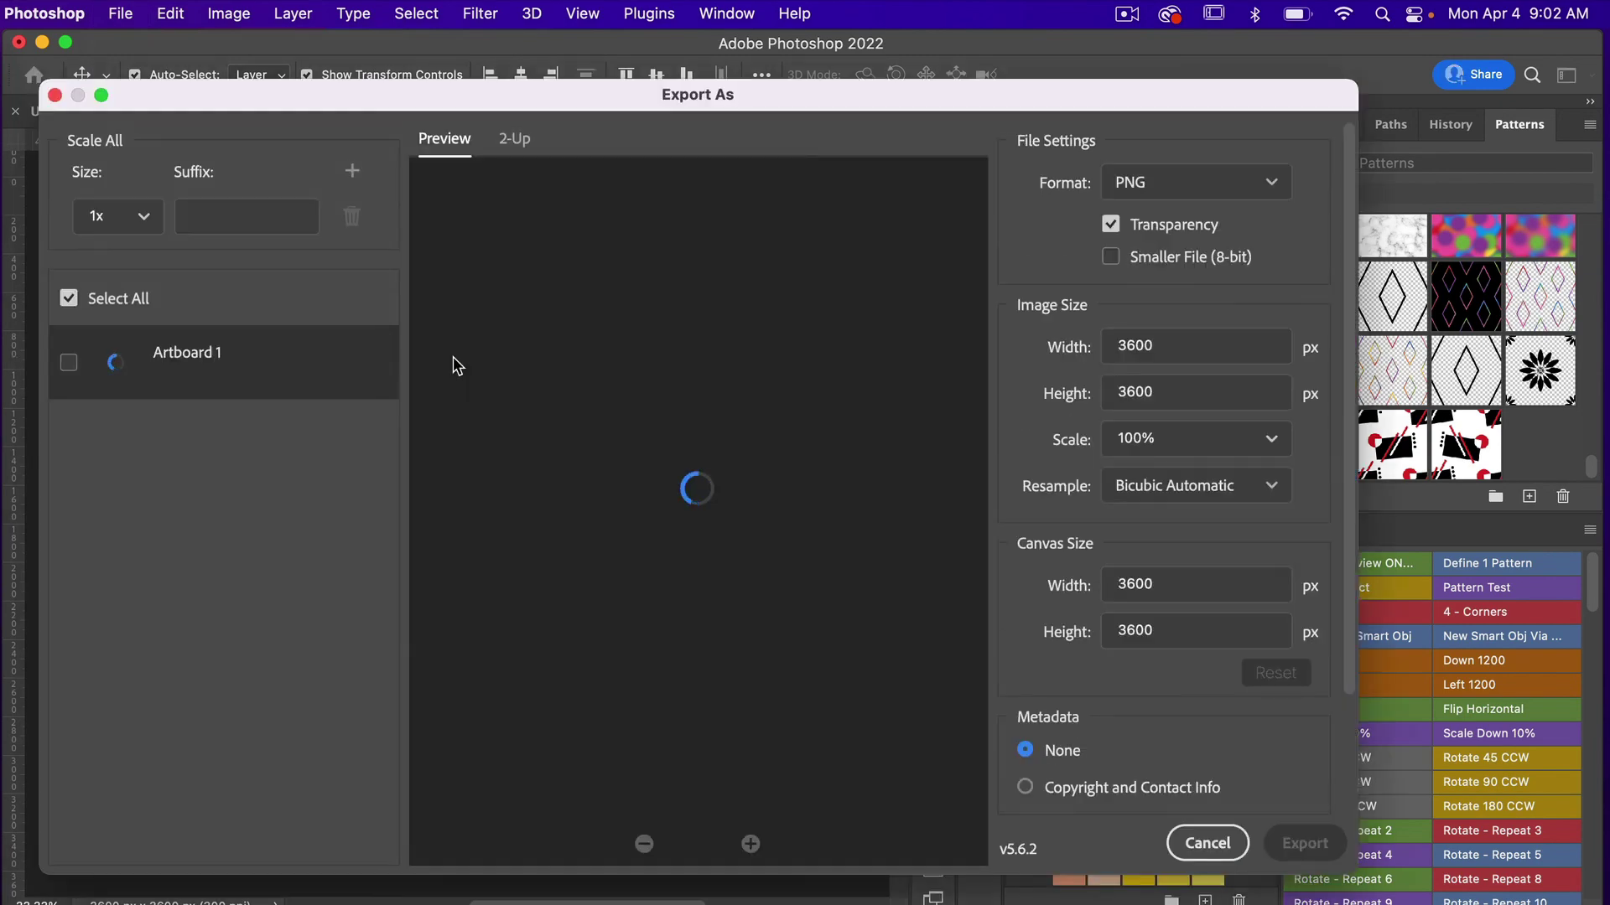
left_click(1237, 189)
key("Escape")
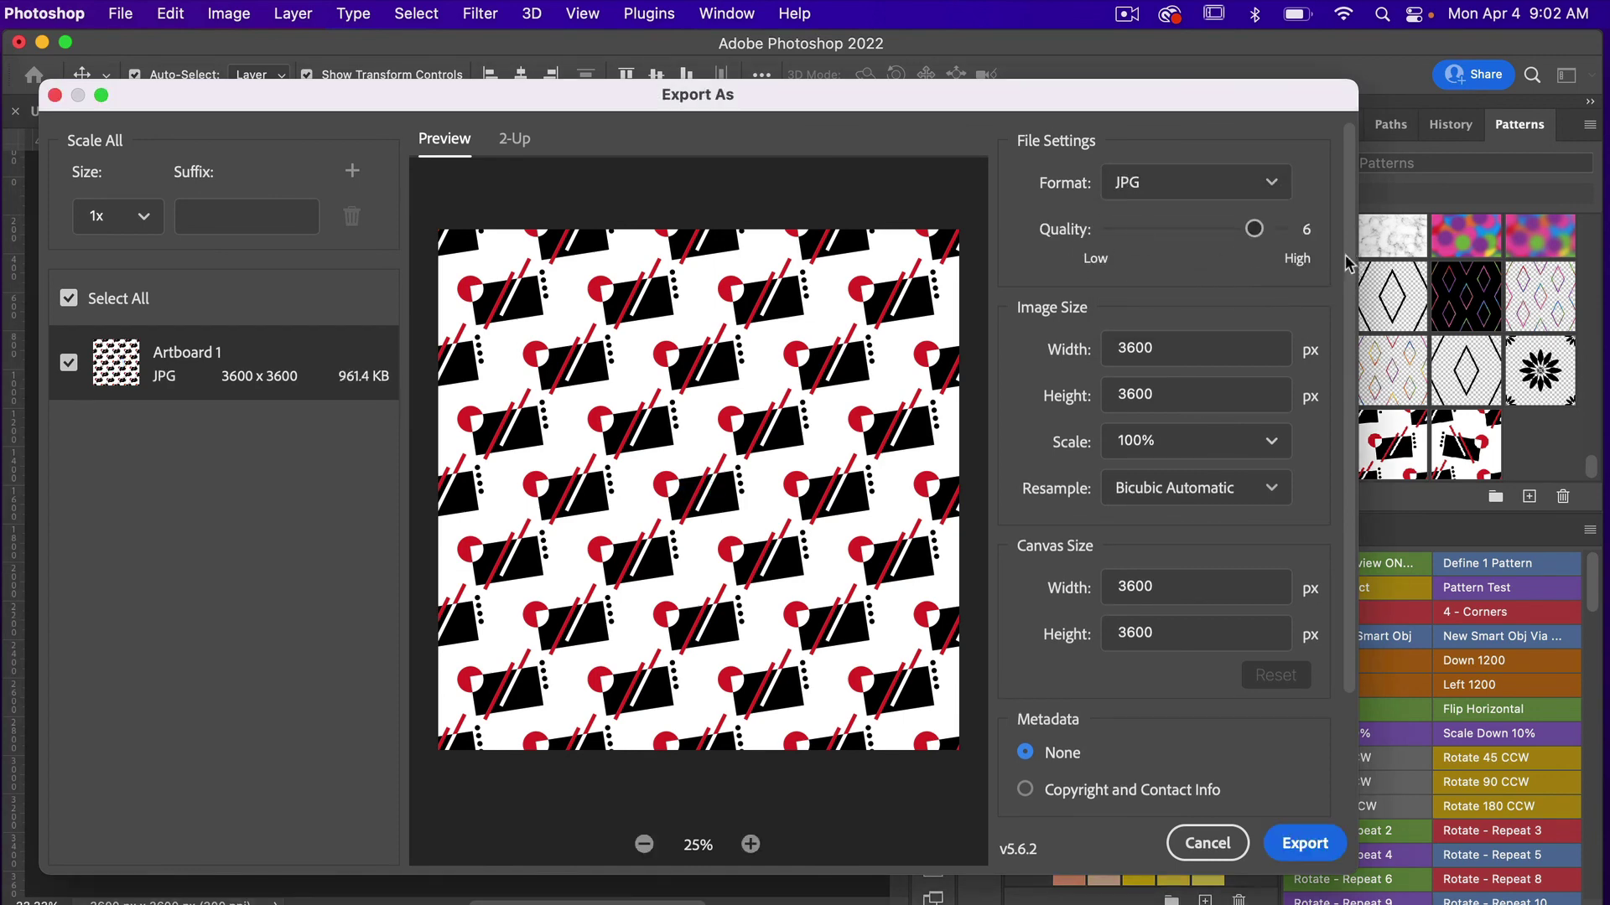
left_click_drag(1256, 228, 1286, 228)
scroll(1340, 517, "down", 4)
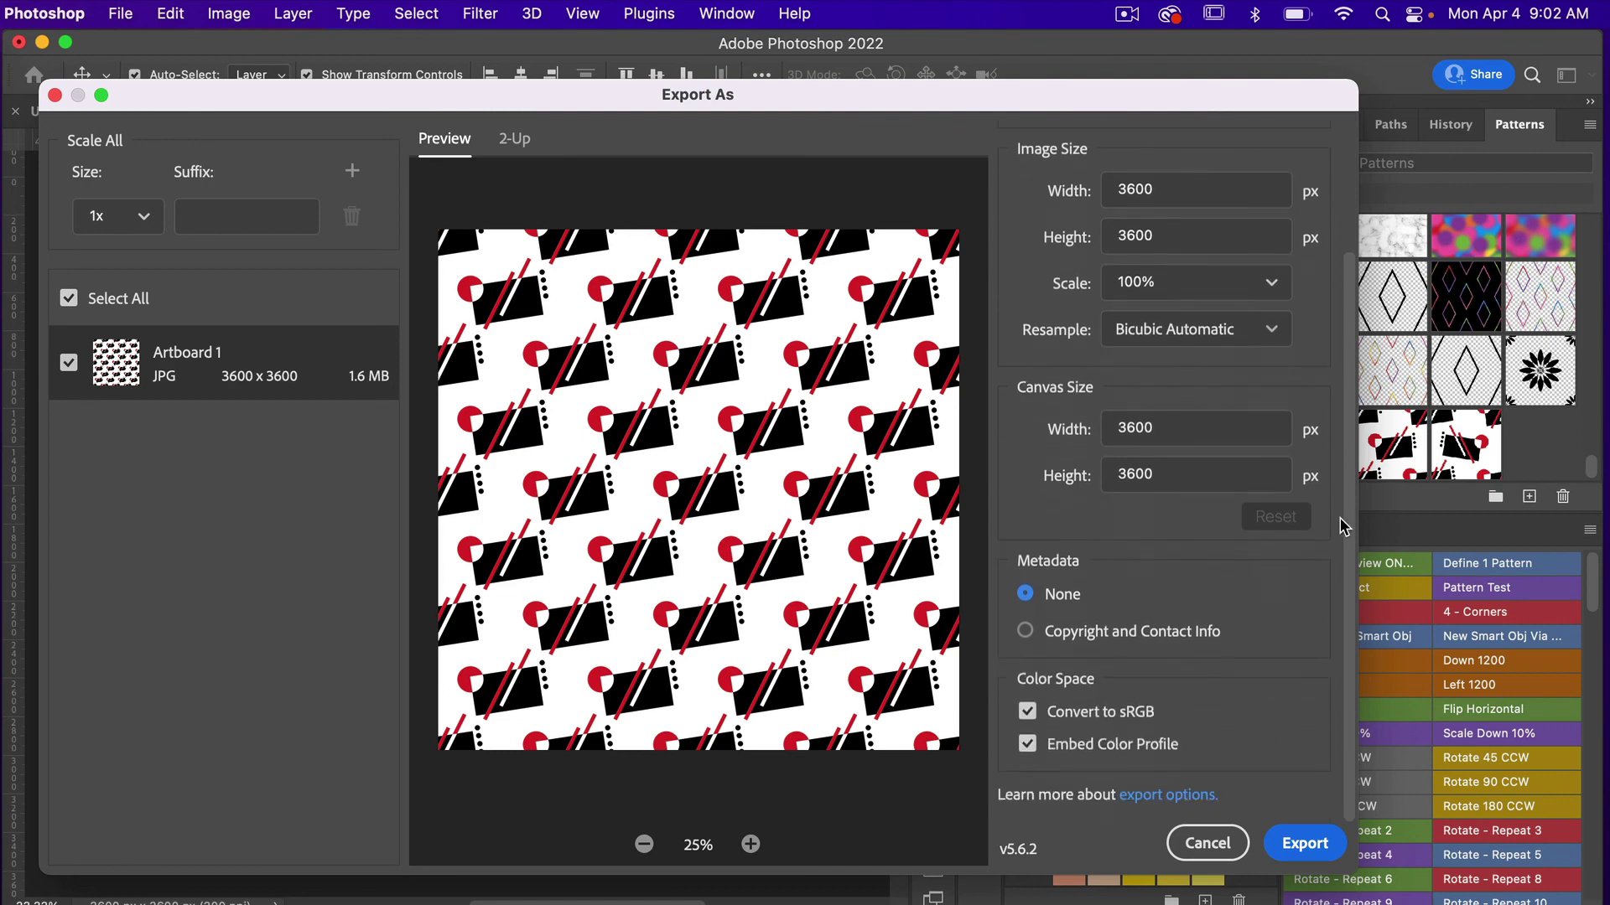